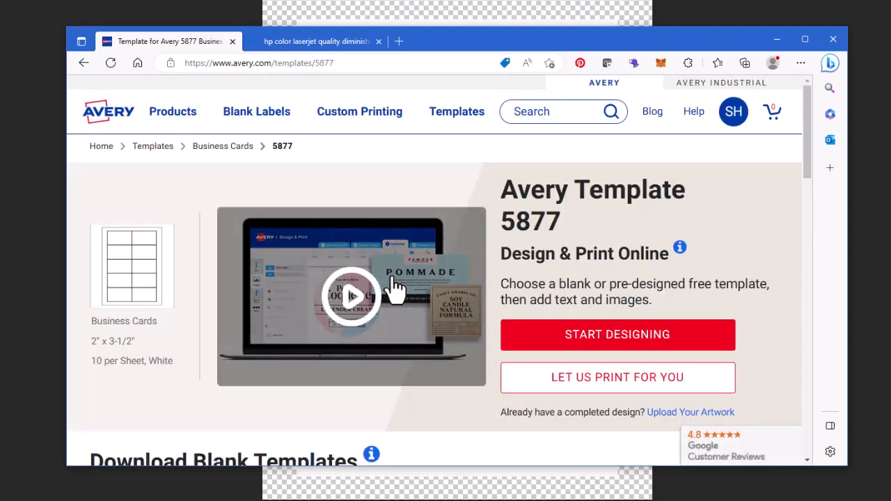
Step: Download the Avery 5877 Clean Edge Business Cards, Wide blank template in Adobe Photoshop (.psd) format
{"action": "scroll", "coordinate": [392, 288], "scroll_direction": "down", "scroll_amount": 3}
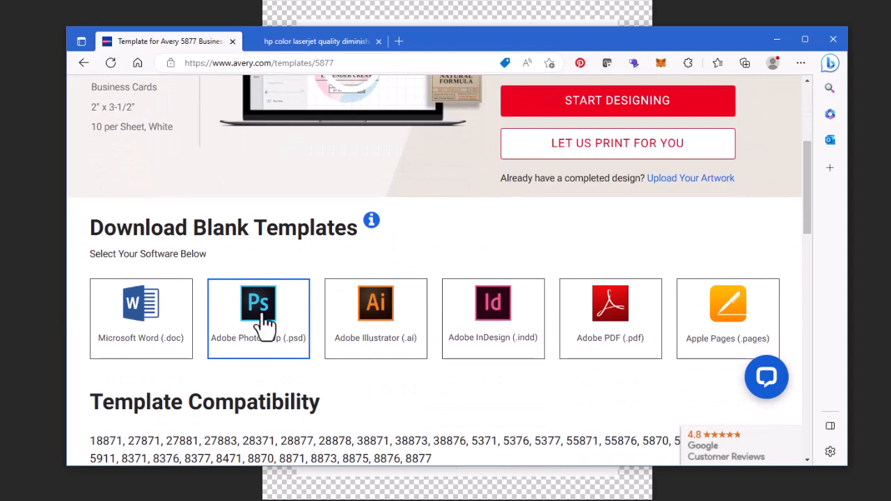
{"action": "left_click", "coordinate": [264, 313]}
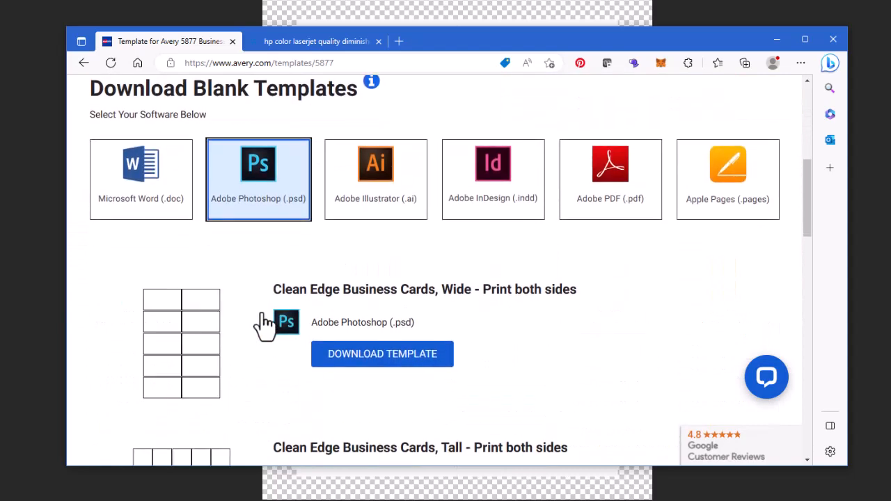
{"action": "scroll", "coordinate": [422, 358], "scroll_direction": "down", "scroll_amount": 1}
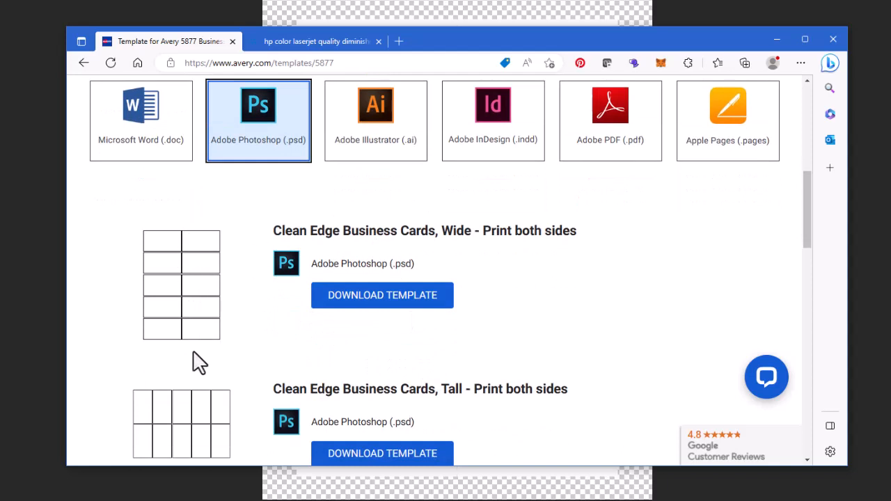
{"action": "left_click", "coordinate": [385, 301]}
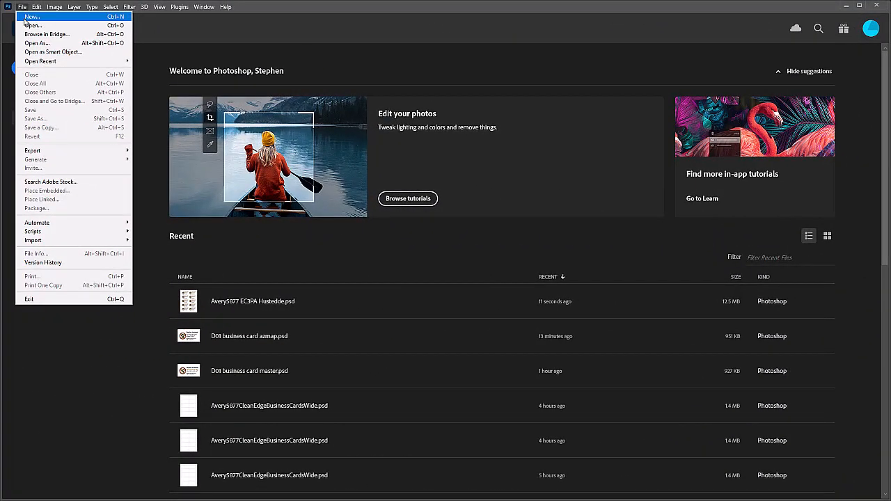
Step: Create a new document 3.5 in wide by 2 in high at 300 pixels/inch
{"action": "left_click", "coordinate": [32, 17]}
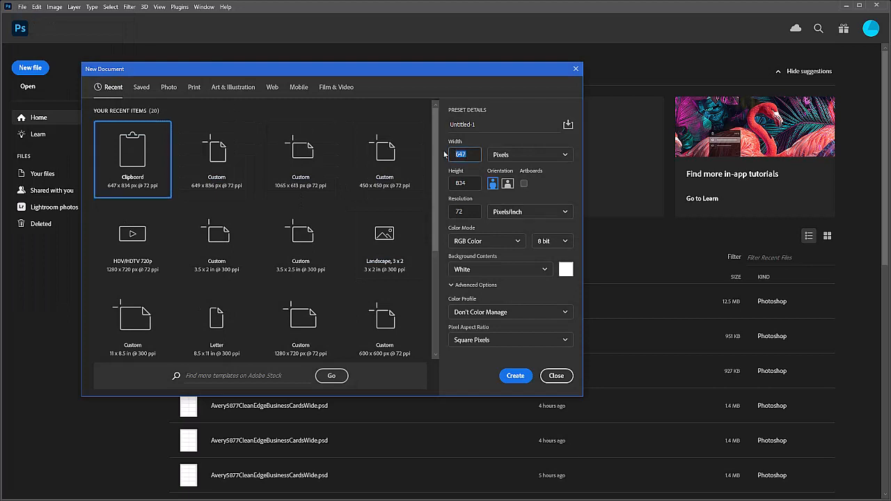
{"action": "left_click", "coordinate": [564, 156]}
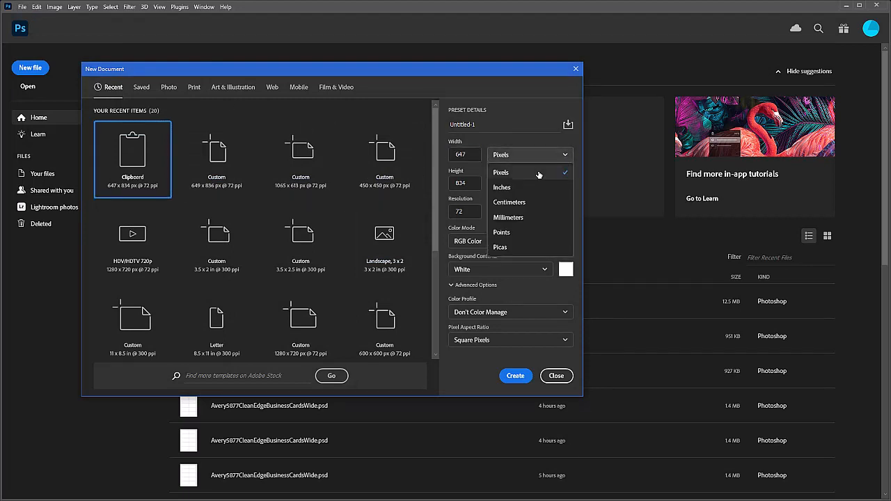
{"action": "left_click", "coordinate": [502, 187]}
{"action": "double_click", "coordinate": [470, 154]}
{"action": "type", "text": "3.5"}
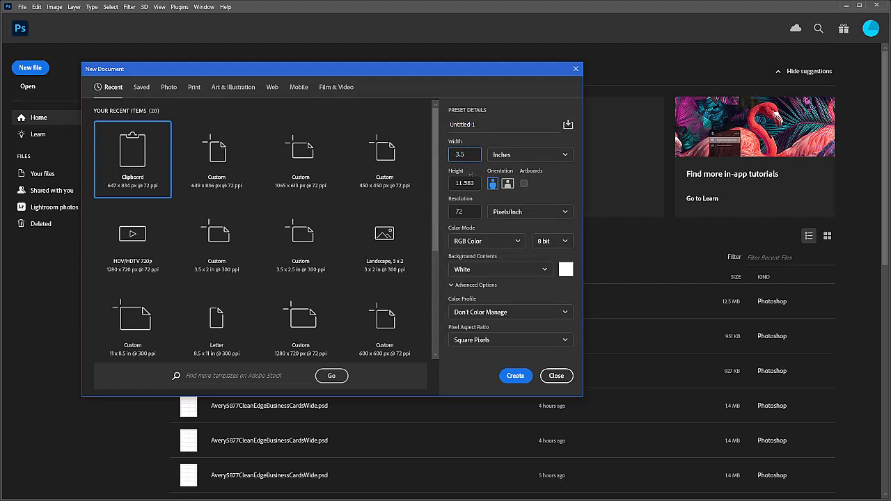
{"action": "left_click_drag", "start_coordinate": [476, 185], "coordinate": [426, 183]}
{"action": "left_click", "coordinate": [473, 183]}
{"action": "left_click_drag", "start_coordinate": [473, 183], "coordinate": [438, 183]}
{"action": "type", "text": "2"}
{"action": "left_click", "coordinate": [508, 183]}
{"action": "left_click_drag", "start_coordinate": [472, 212], "coordinate": [430, 212]}
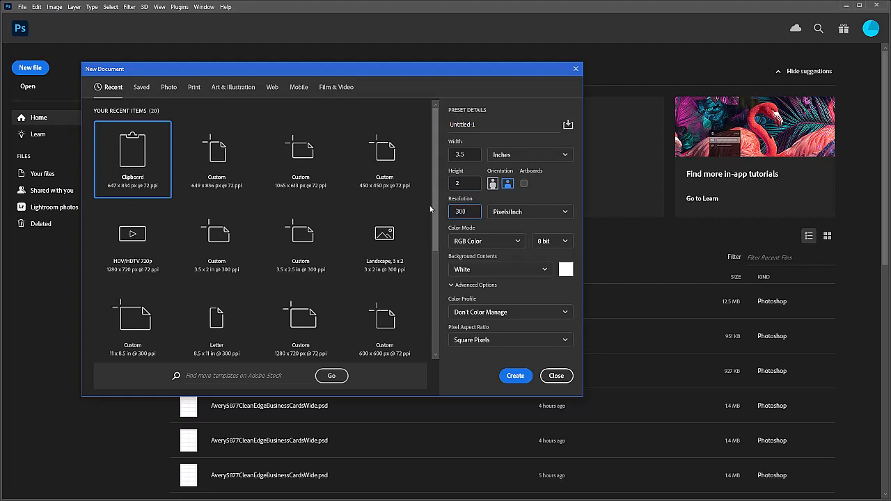
{"action": "left_click", "coordinate": [518, 379]}
{"action": "left_click", "coordinate": [518, 378]}
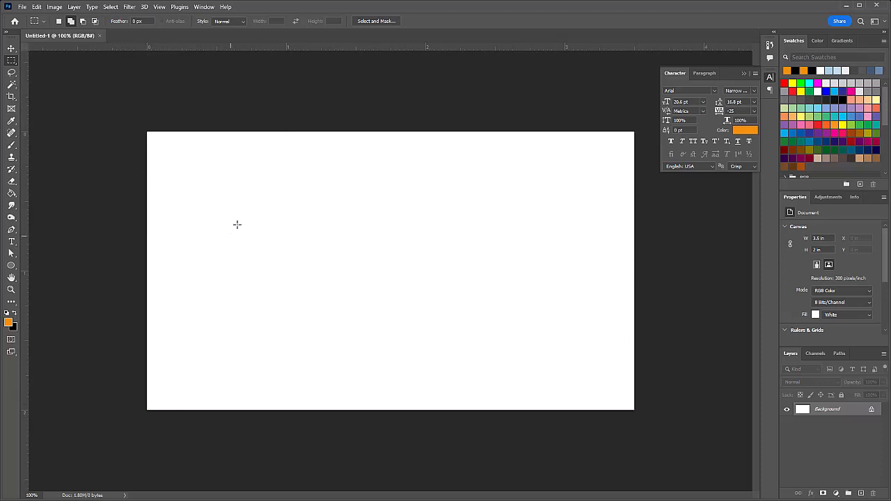
Step: Add a vertical guide at 0.75 in and a horizontal guide across the card's middle
{"action": "left_click_drag", "start_coordinate": [27, 194], "coordinate": [252, 190]}
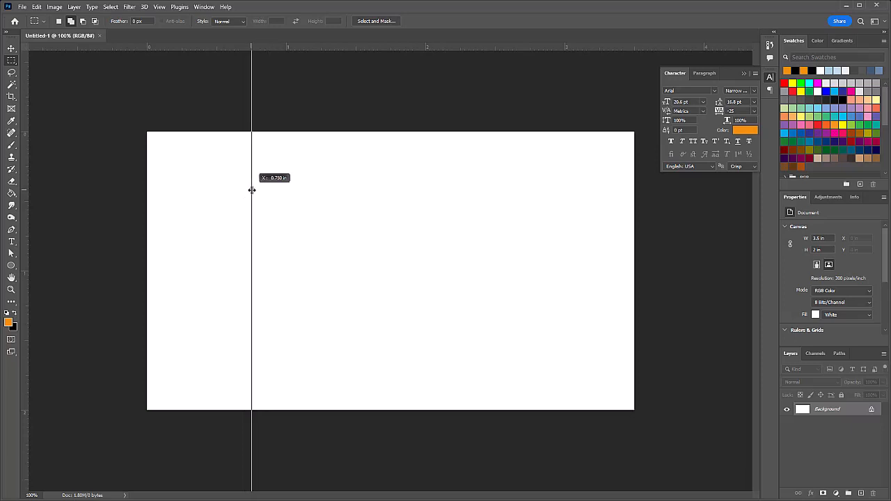
{"action": "left_click_drag", "start_coordinate": [252, 190], "coordinate": [251, 190]}
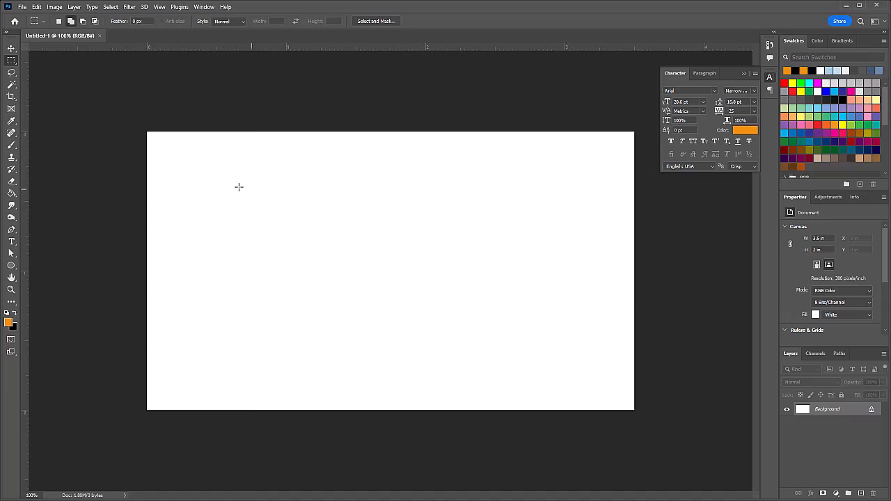
{"action": "left_click_drag", "start_coordinate": [204, 50], "coordinate": [222, 271]}
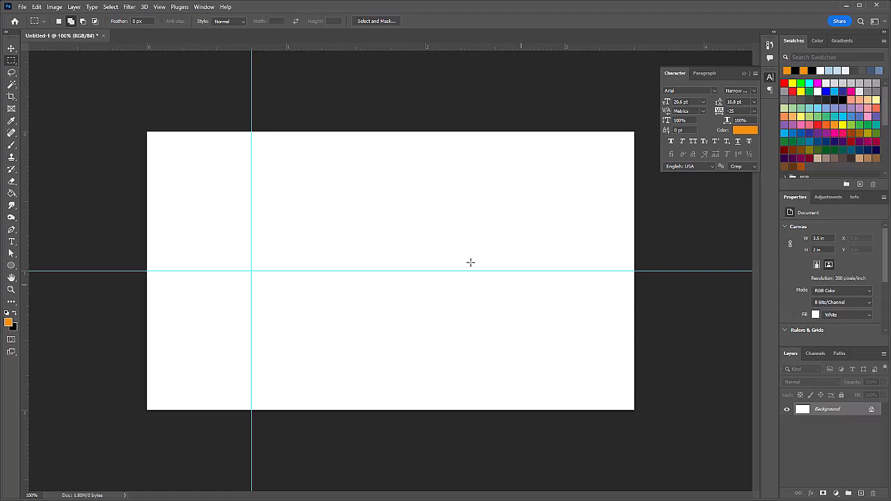
Step: Switch to the Elliptical Marquee tool and add a new empty Layer 1
{"action": "right_click", "coordinate": [11, 61]}
{"action": "left_click", "coordinate": [42, 71]}
{"action": "left_click", "coordinate": [862, 494]}
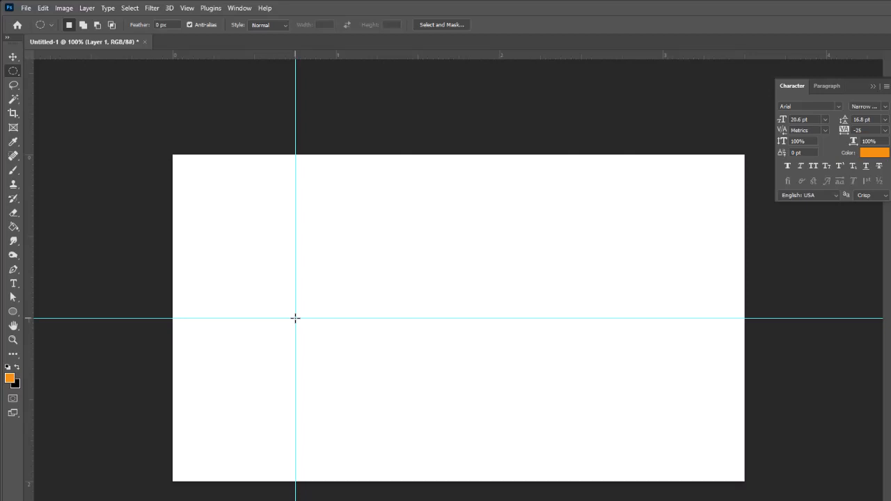
Step: Select a circle centred on the guide crossing, stroke it 8 px black (000000) outside, then deselect
{"action": "left_click_drag", "start_coordinate": [295, 318], "coordinate": [439, 400]}
{"action": "left_click", "coordinate": [43, 8]}
{"action": "left_click", "coordinate": [57, 188]}
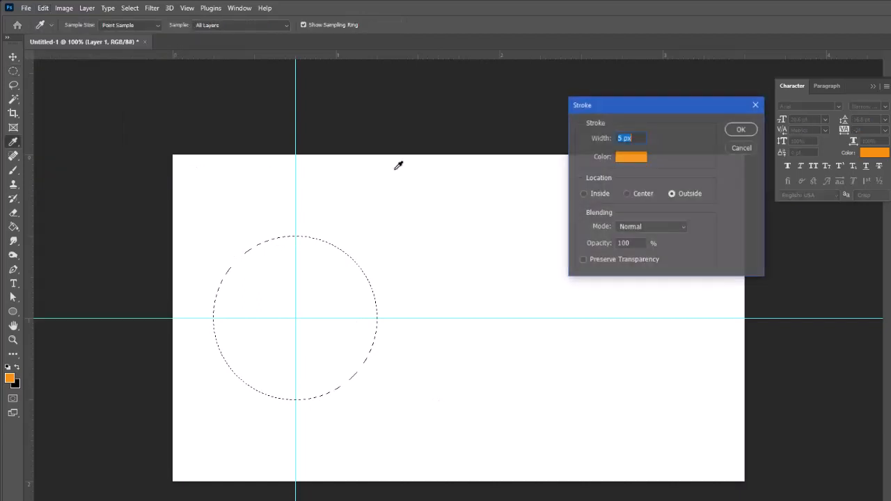
{"action": "left_click", "coordinate": [631, 159]}
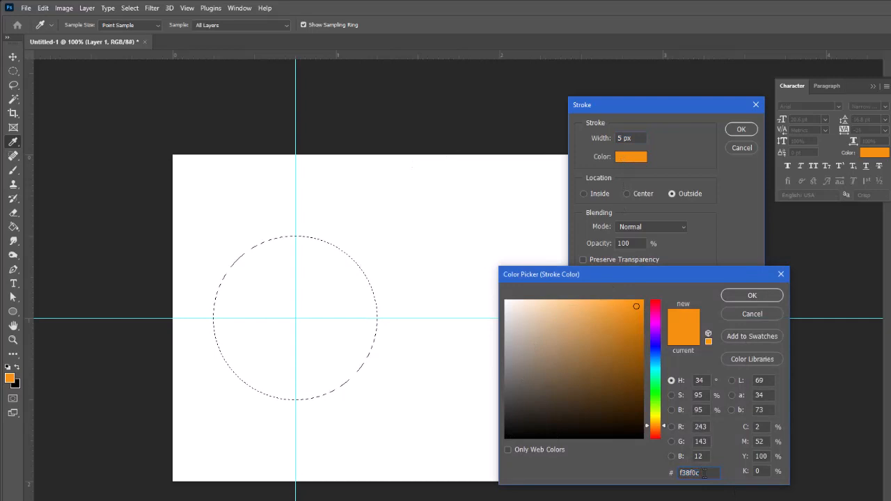
{"action": "type", "text": "000000"}
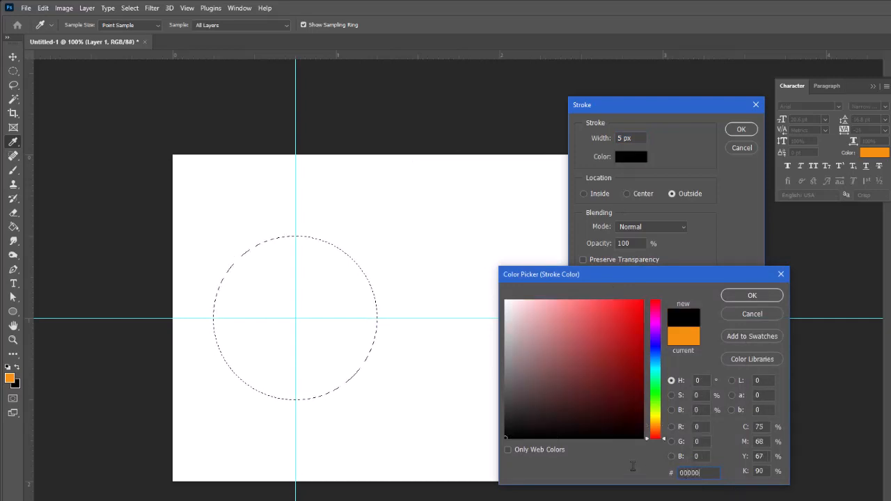
{"action": "left_click", "coordinate": [758, 298]}
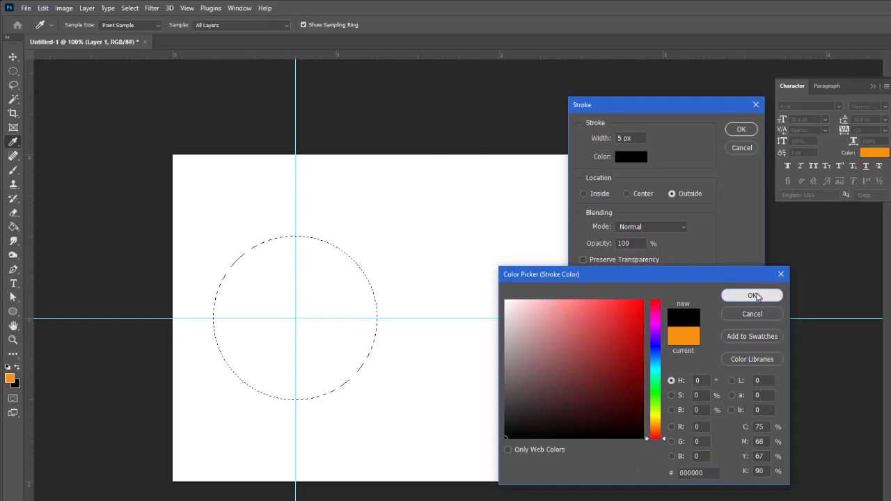
{"action": "left_click_drag", "start_coordinate": [622, 139], "coordinate": [611, 144]}
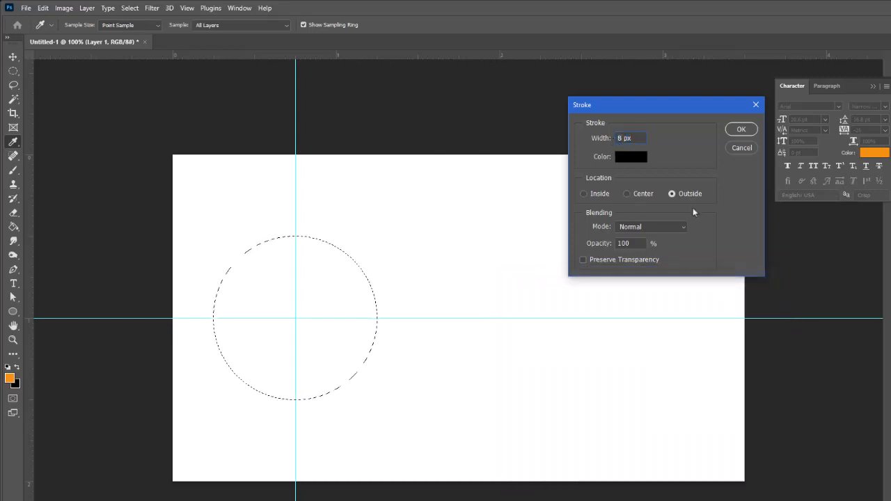
{"action": "left_click", "coordinate": [739, 130]}
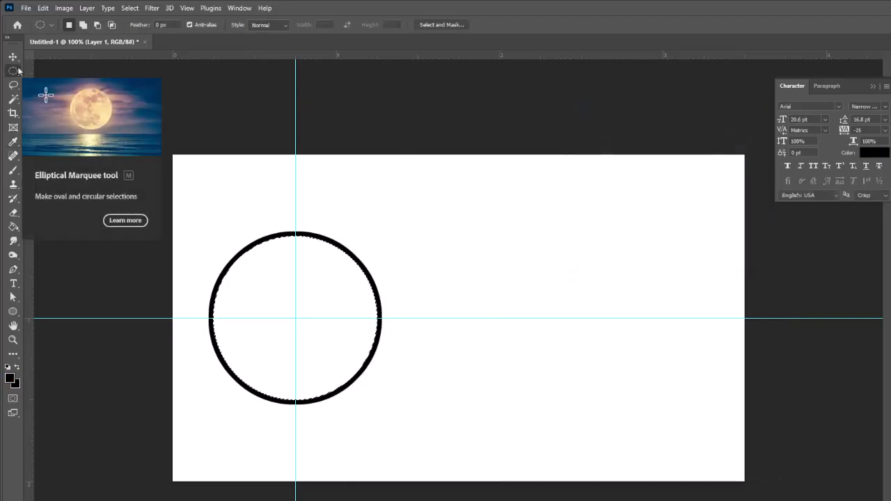
{"action": "key", "text": "ctrl+d"}
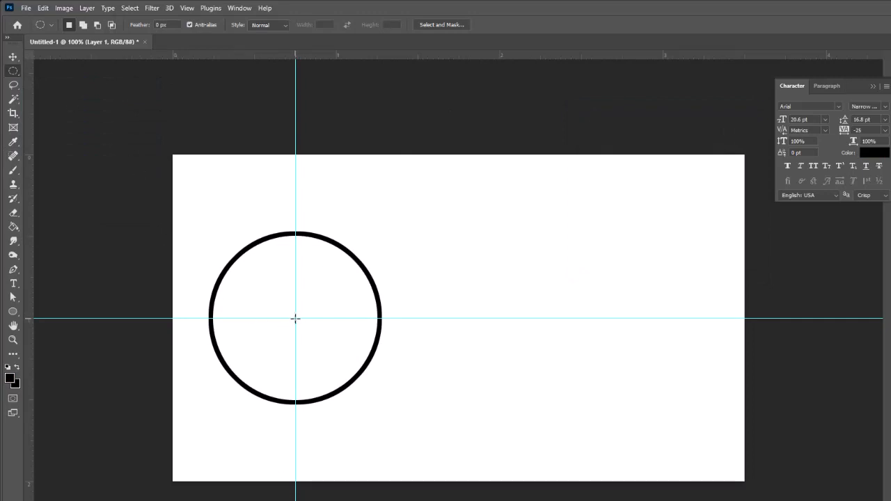
Step: Select an inner circle about 0.7 in across, stroke it 5 px black centred, then deselect
{"action": "left_click_drag", "start_coordinate": [295, 318], "coordinate": [360, 376]}
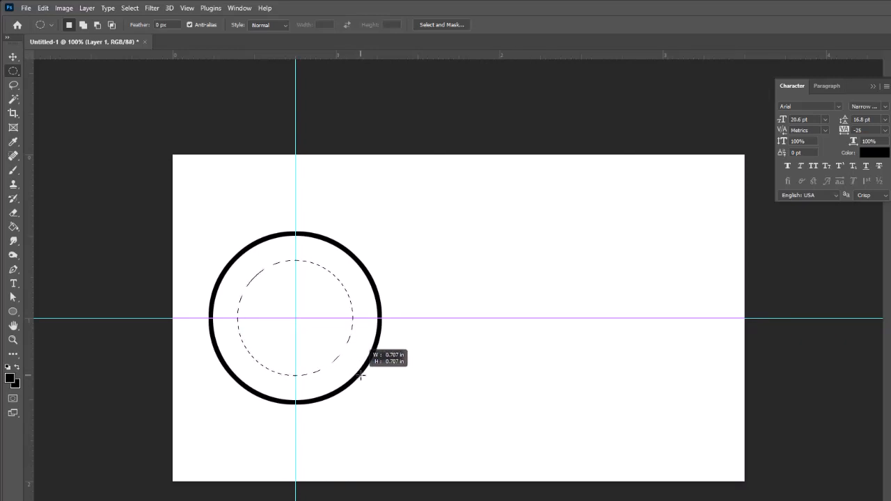
{"action": "left_click_drag", "start_coordinate": [360, 375], "coordinate": [359, 375]}
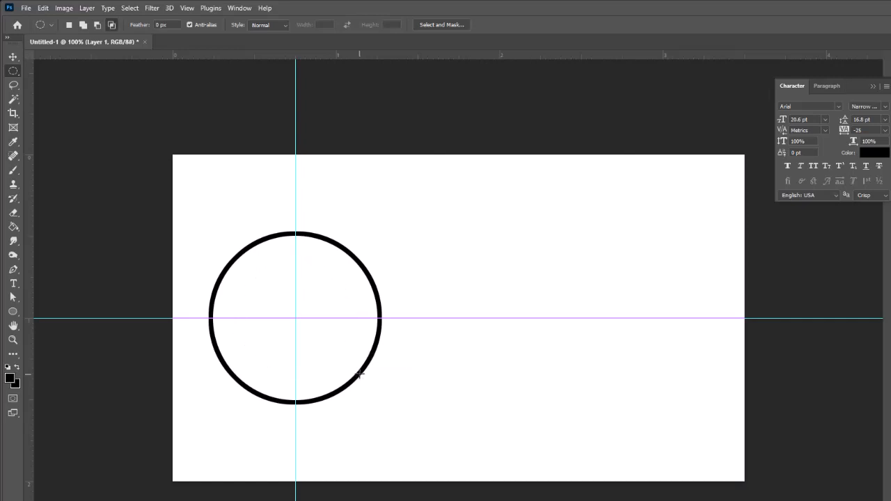
{"action": "left_click", "coordinate": [45, 9]}
{"action": "left_click", "coordinate": [86, 189]}
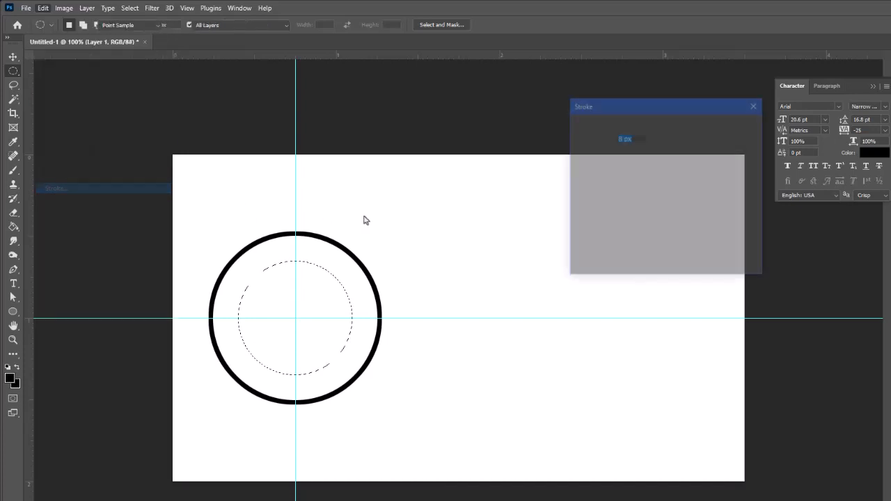
{"action": "type", "text": "5"}
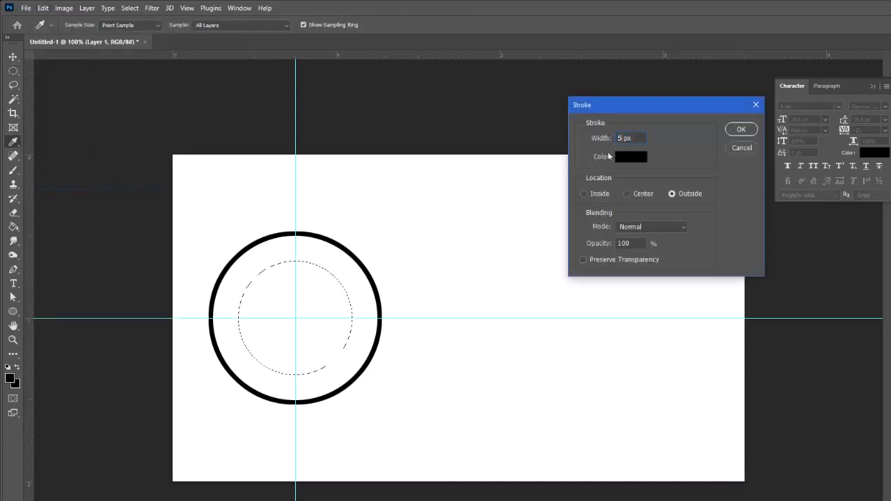
{"action": "left_click", "coordinate": [628, 193]}
{"action": "left_click", "coordinate": [732, 131]}
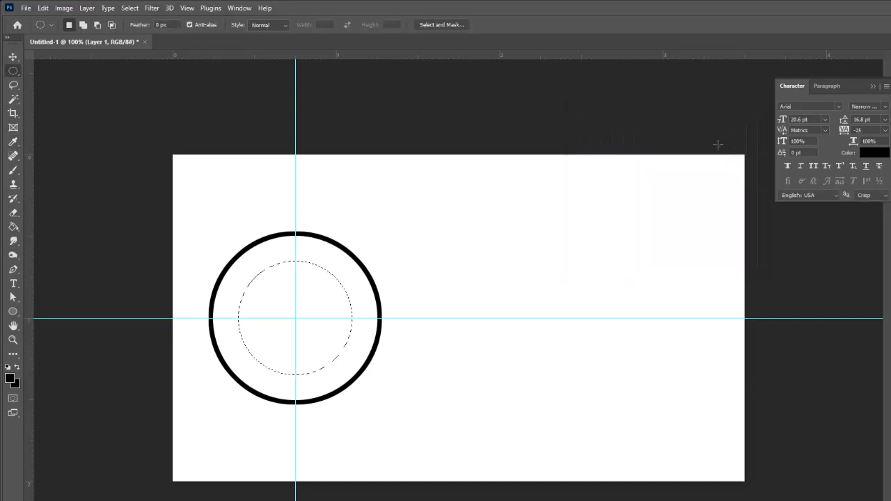
{"action": "key", "text": "ctrl+d"}
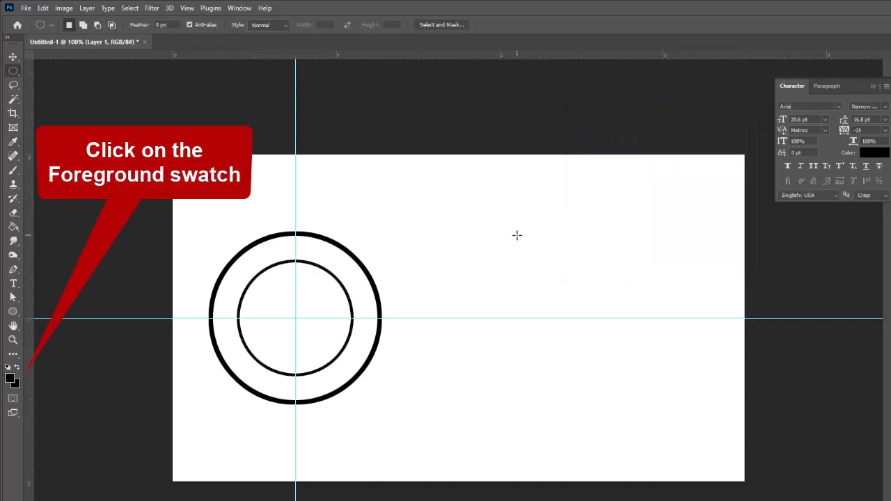
Step: Set the foreground colour to orange f38f0c
{"action": "left_click", "coordinate": [9, 377]}
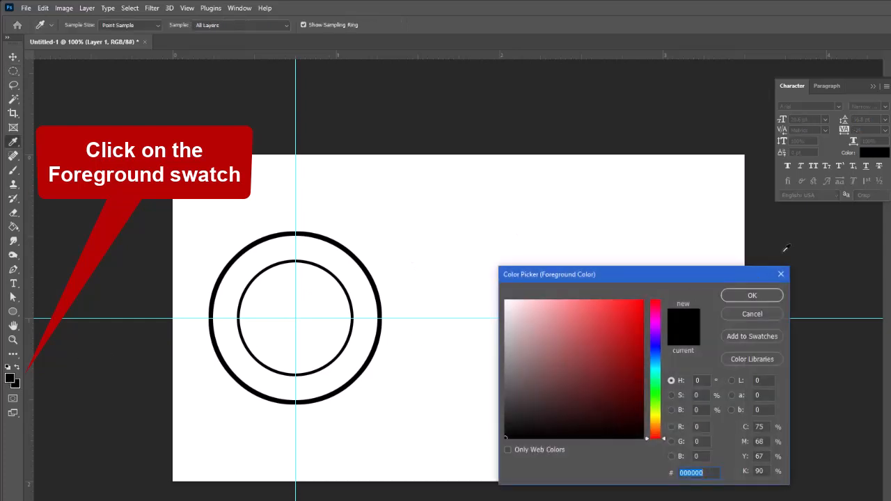
{"action": "type", "text": "f38f0c"}
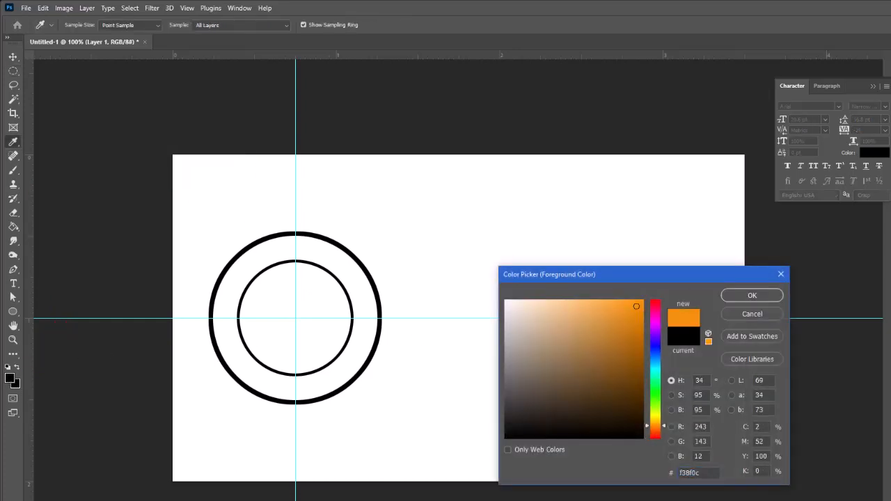
{"action": "left_click", "coordinate": [751, 295]}
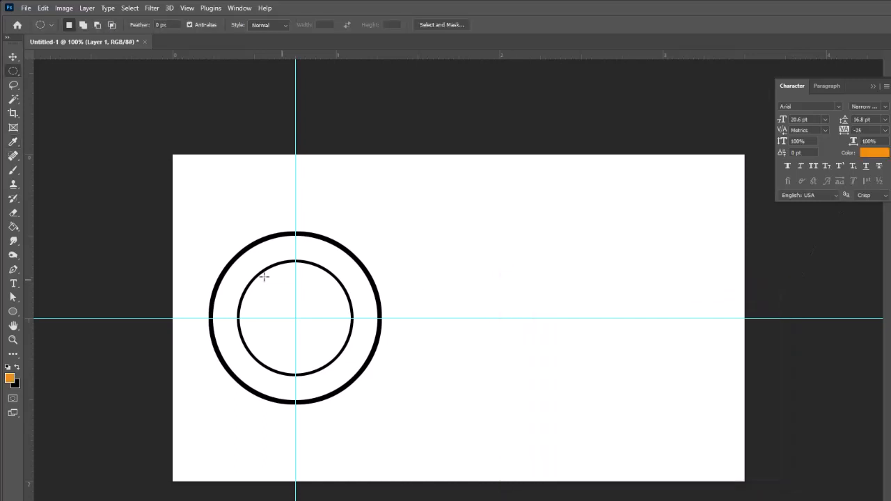
Step: Fill the band between the two black circles with orange using the Paint Bucket
{"action": "left_click", "coordinate": [12, 228]}
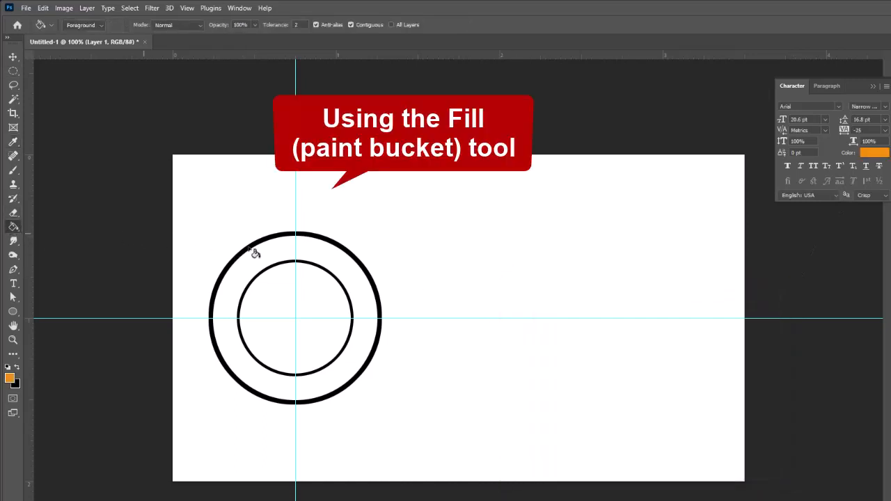
{"action": "left_click", "coordinate": [332, 259]}
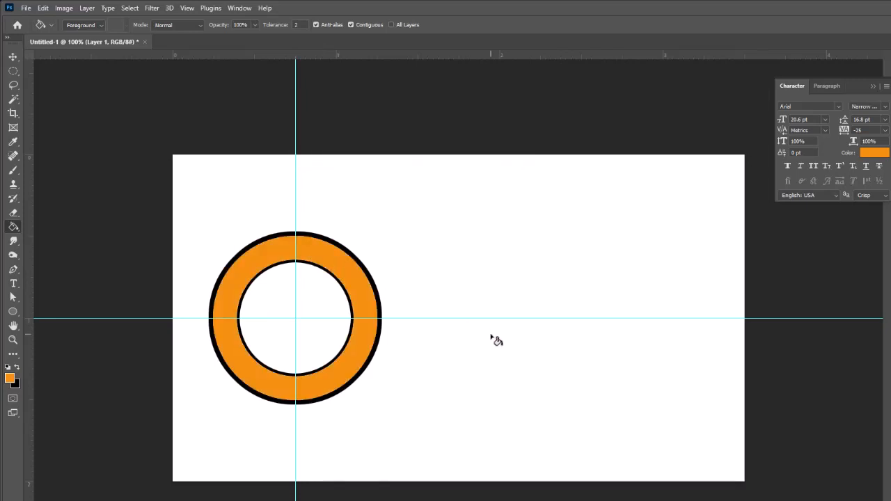
{"action": "left_click", "coordinate": [13, 283]}
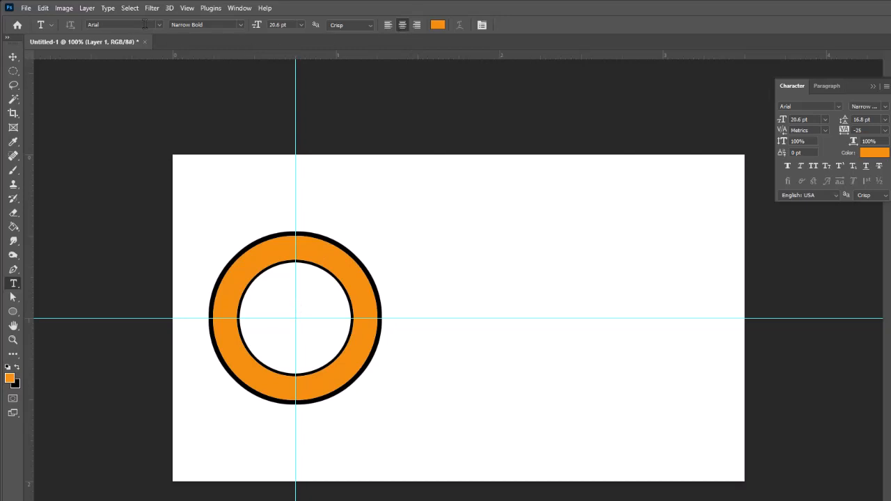
Step: Start a Bold text box at the ring's centre, coloured black at 11 pt
{"action": "left_click", "coordinate": [241, 26]}
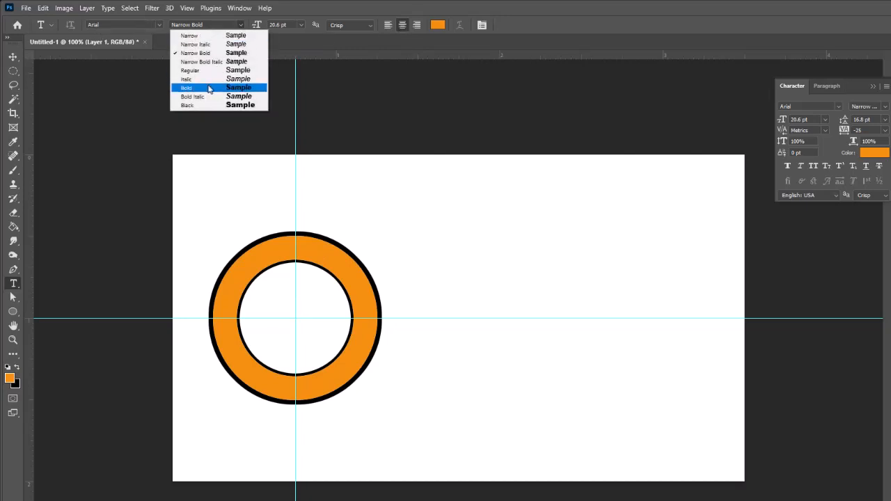
{"action": "left_click", "coordinate": [209, 89]}
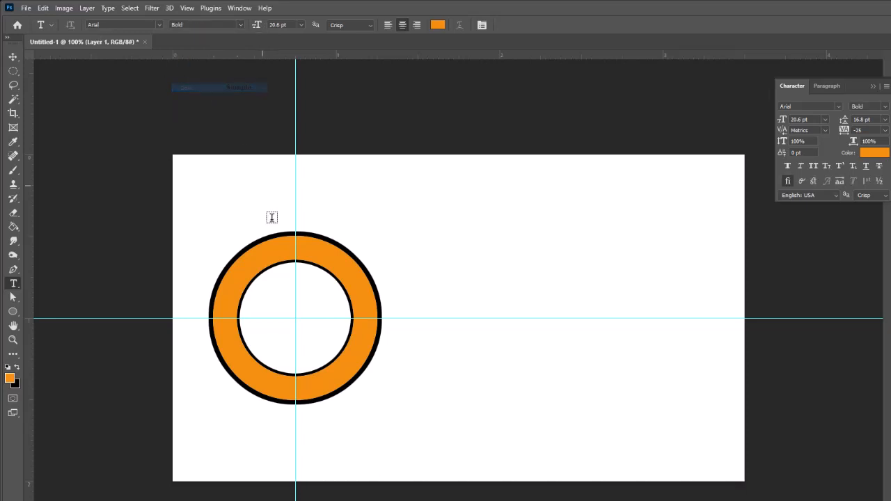
{"action": "left_click", "coordinate": [294, 300]}
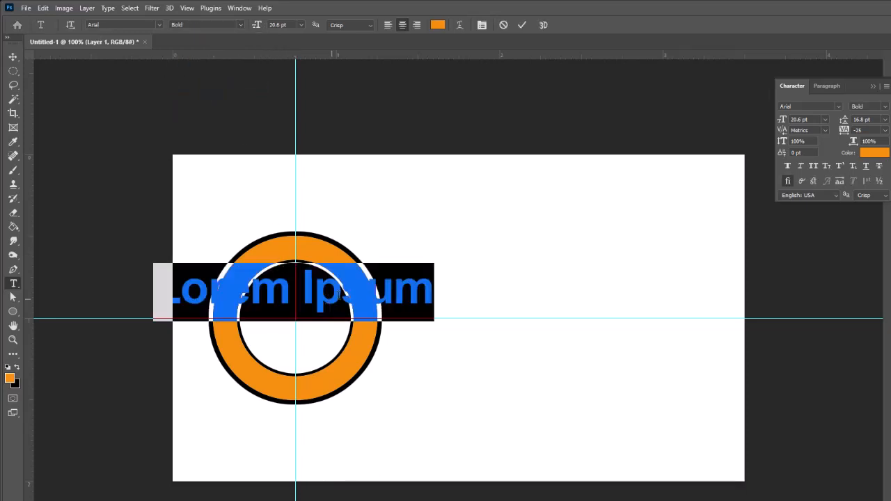
{"action": "left_click", "coordinate": [438, 25]}
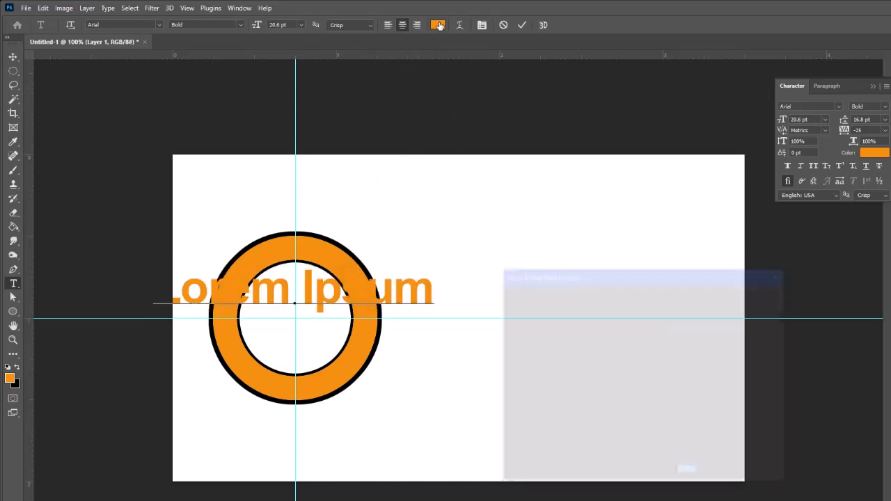
{"action": "left_click", "coordinate": [506, 437]}
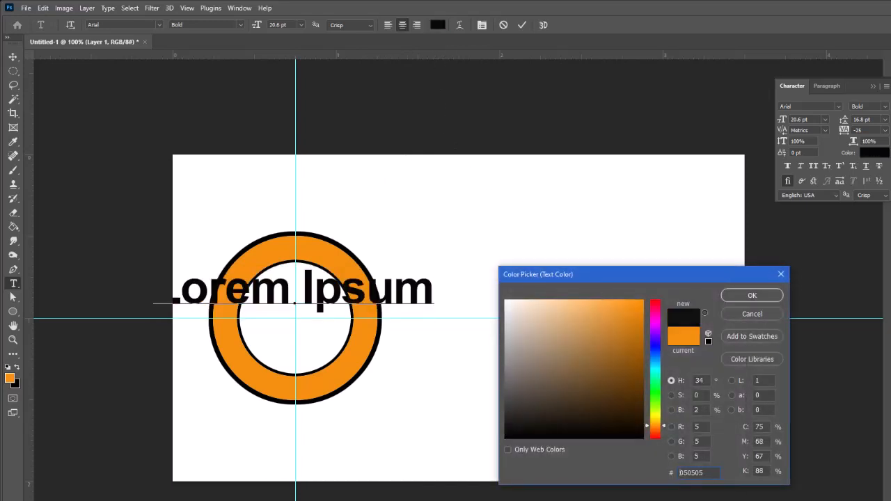
{"action": "left_click", "coordinate": [751, 295]}
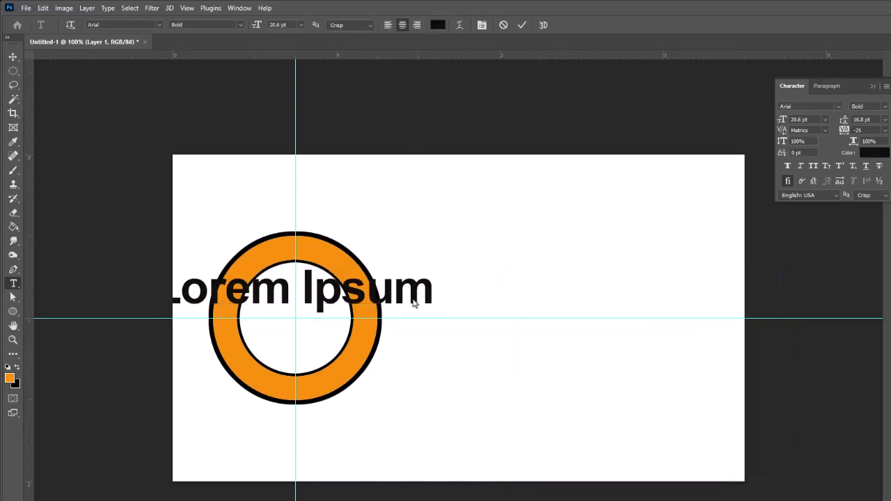
{"action": "left_click", "coordinate": [300, 25]}
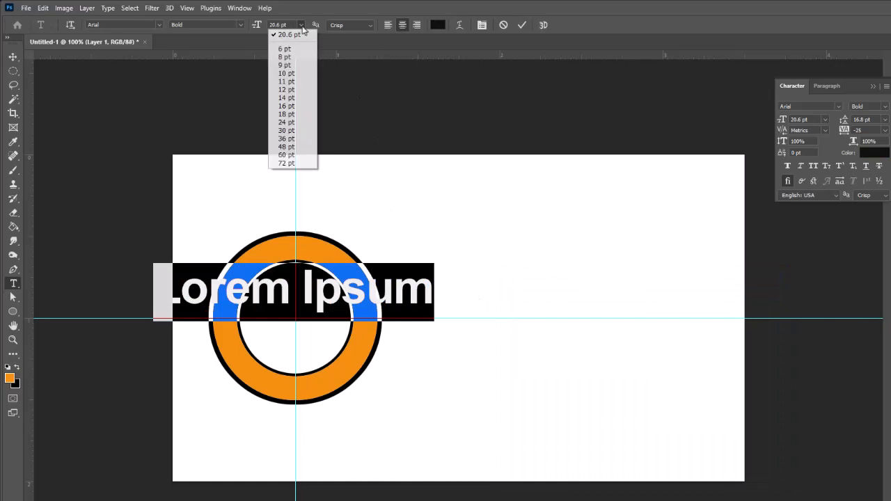
{"action": "left_click", "coordinate": [287, 81]}
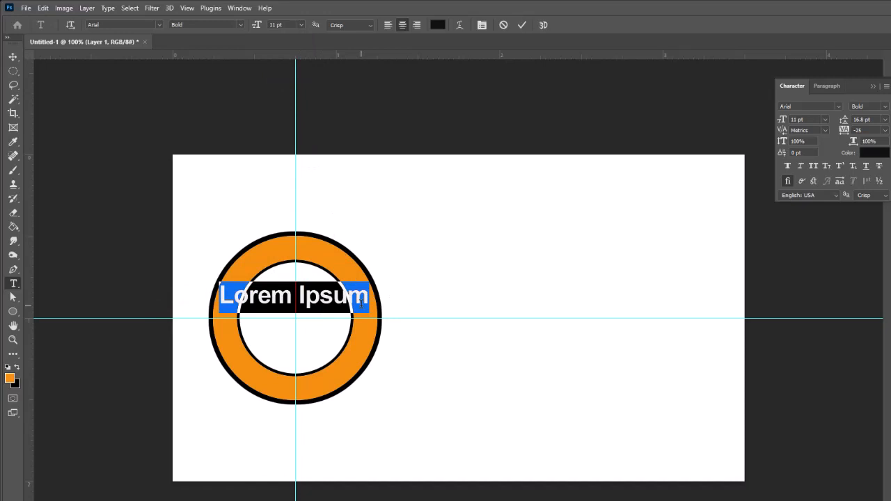
Step: Type 'azmaa' with '.org' on a second line
{"action": "type", "text": "azma"}
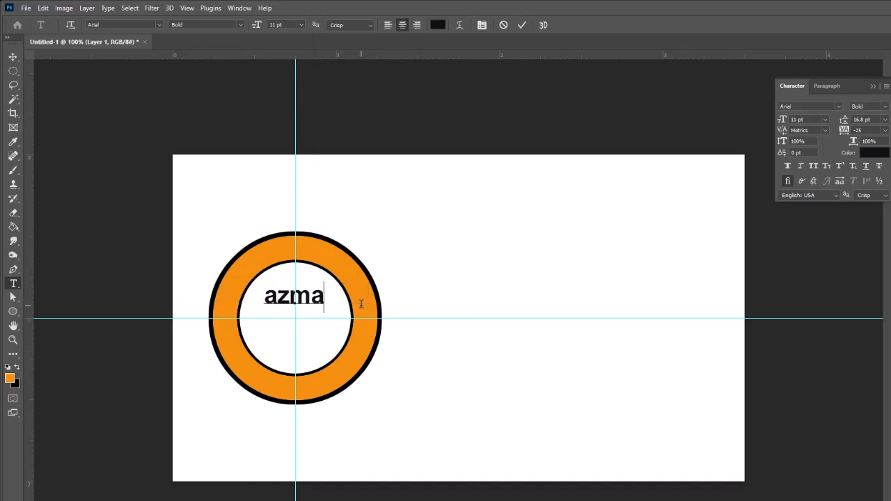
{"action": "type", "text": "a"}
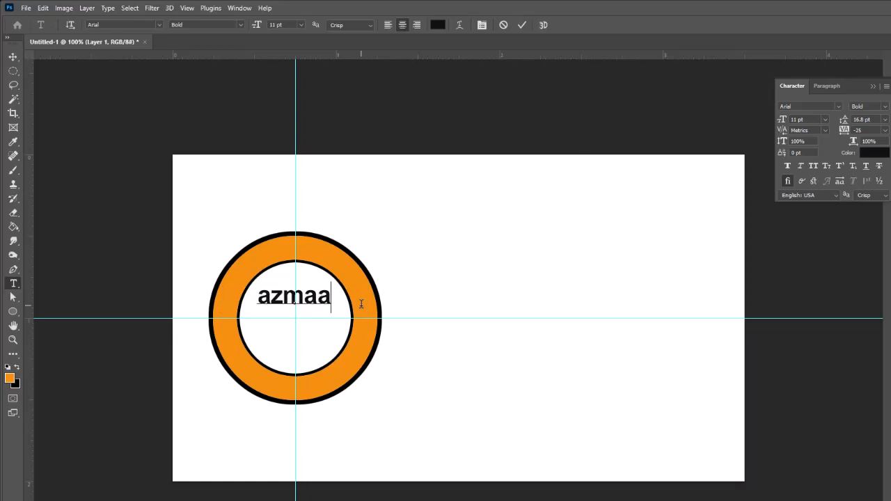
{"action": "key", "text": "Return"}
{"action": "type", "text": ".org"}
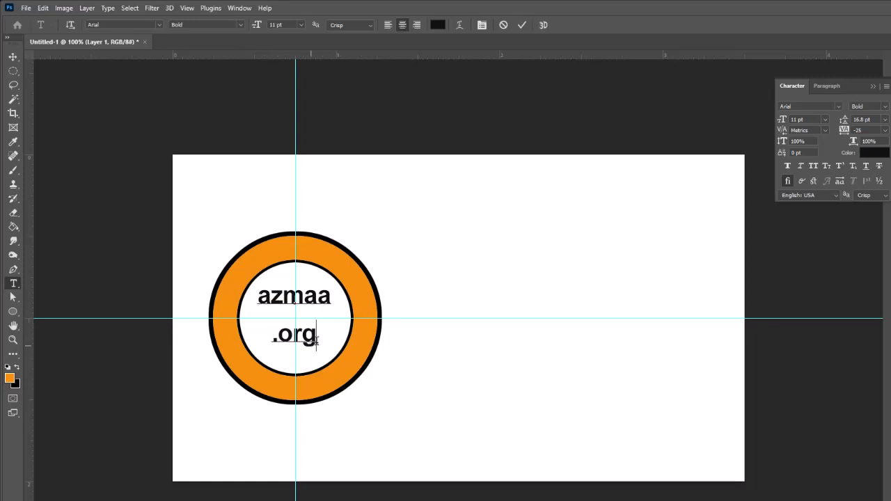
Step: Select both text lines and raise their font size from 11 pt through 12 pt to 14 pt
{"action": "left_click_drag", "start_coordinate": [313, 340], "coordinate": [255, 288]}
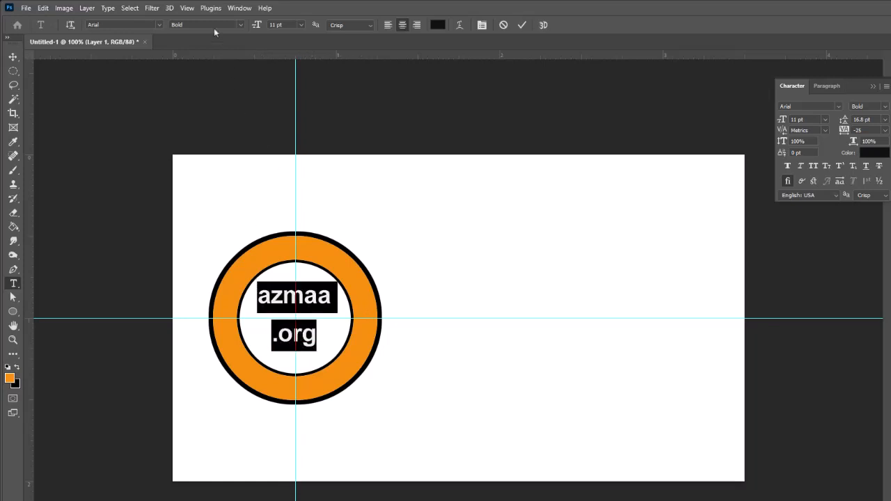
{"action": "left_click", "coordinate": [301, 25]}
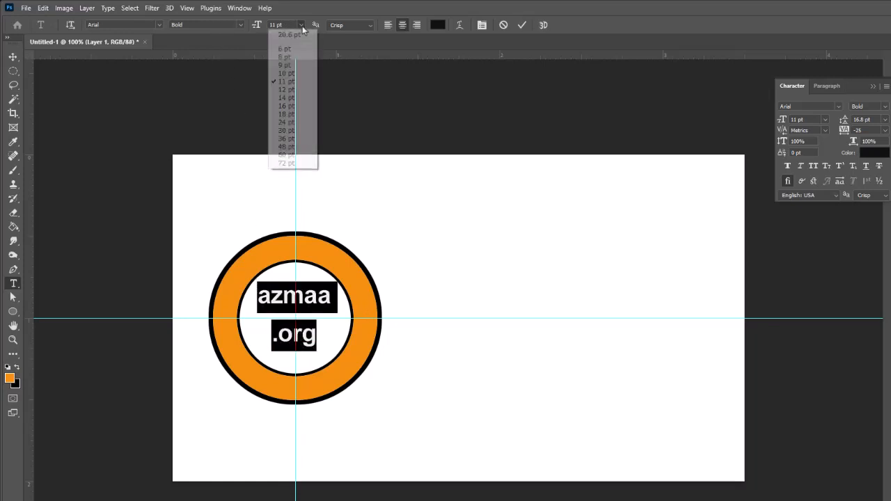
{"action": "left_click", "coordinate": [304, 90]}
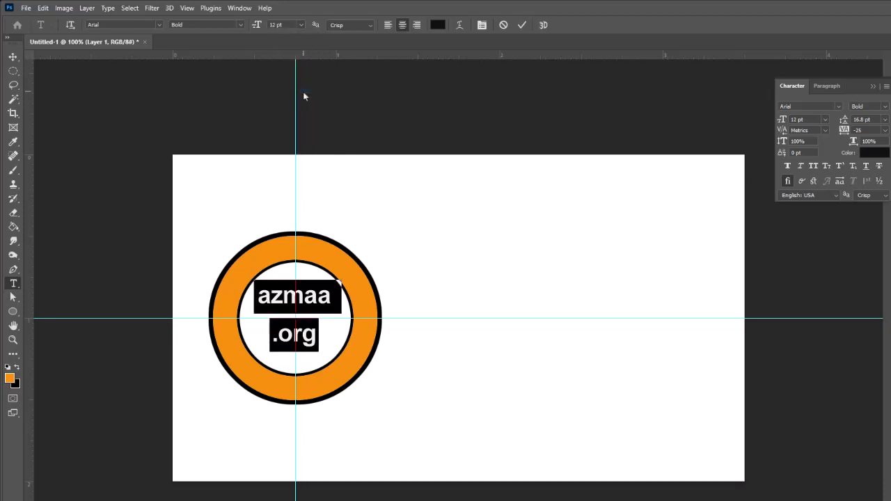
{"action": "left_click", "coordinate": [303, 25]}
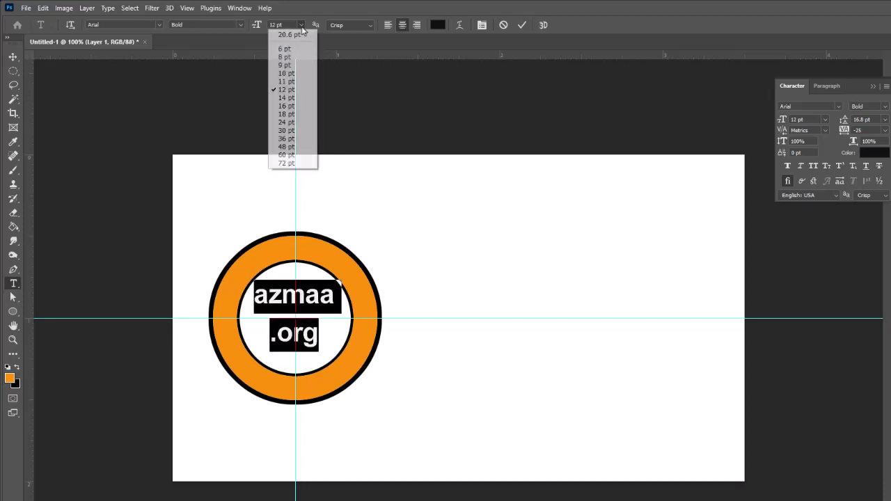
{"action": "left_click", "coordinate": [293, 97]}
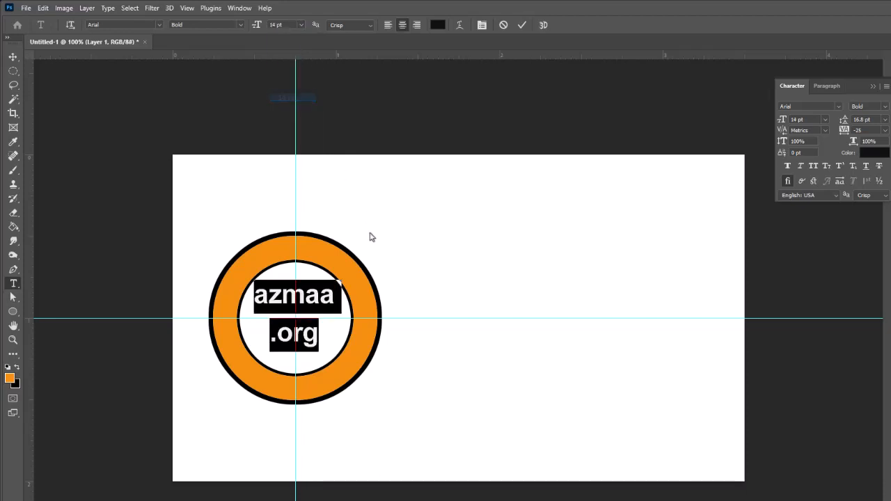
{"action": "left_click", "coordinate": [322, 334]}
{"action": "left_click_drag", "start_coordinate": [322, 334], "coordinate": [246, 295]}
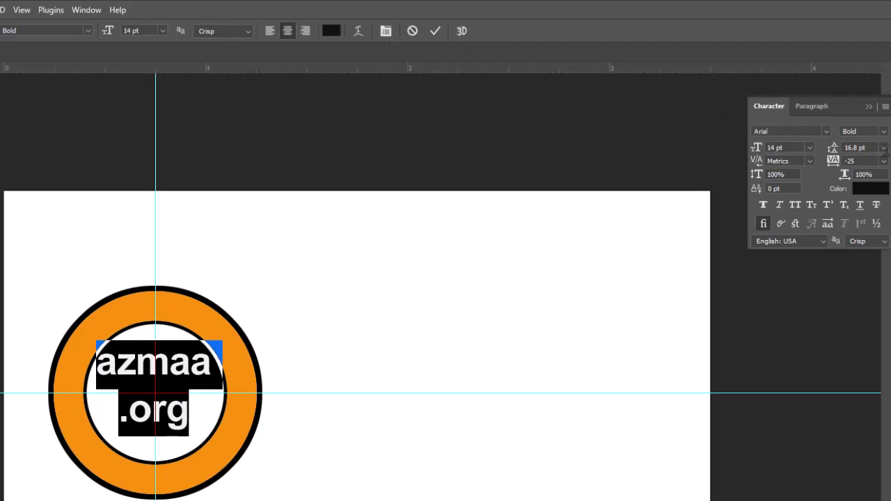
Step: Tighten the line spacing to 11 pt and change 'org' to 'biz'
{"action": "left_click", "coordinate": [884, 149]}
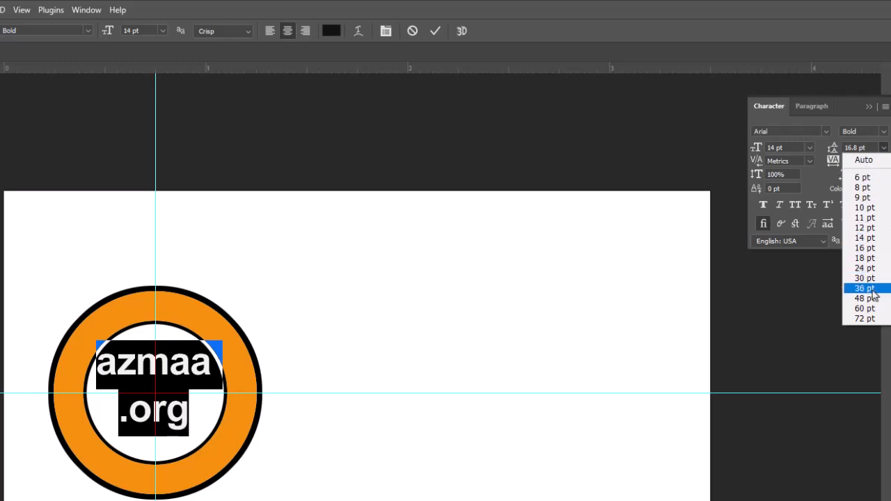
{"action": "left_click", "coordinate": [849, 153]}
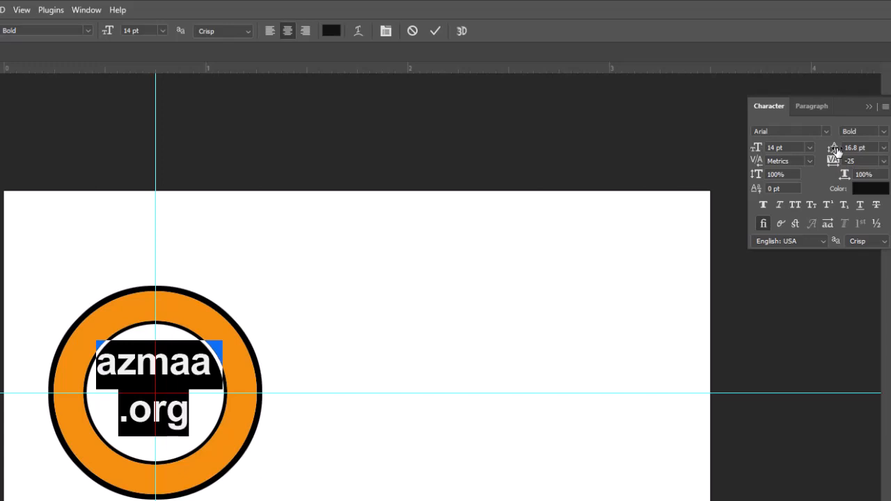
{"action": "left_click_drag", "start_coordinate": [836, 152], "coordinate": [833, 151]}
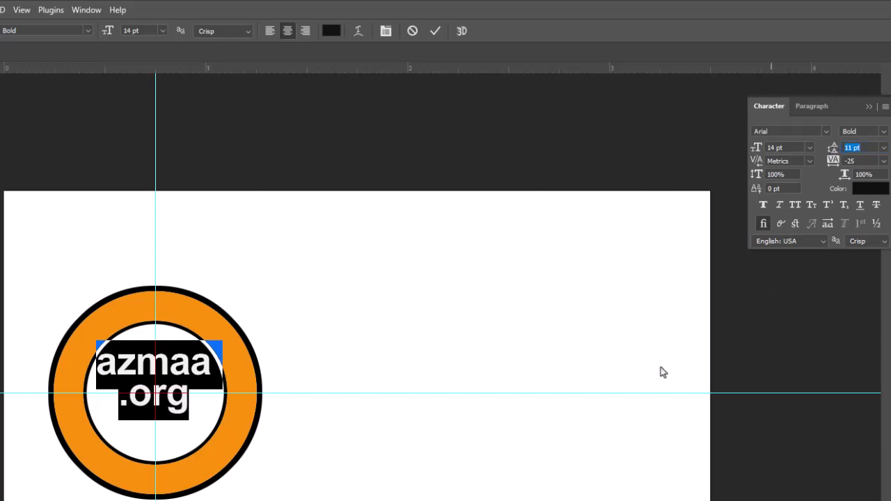
{"action": "left_click", "coordinate": [138, 395]}
{"action": "left_click_drag", "start_coordinate": [139, 395], "coordinate": [206, 396]}
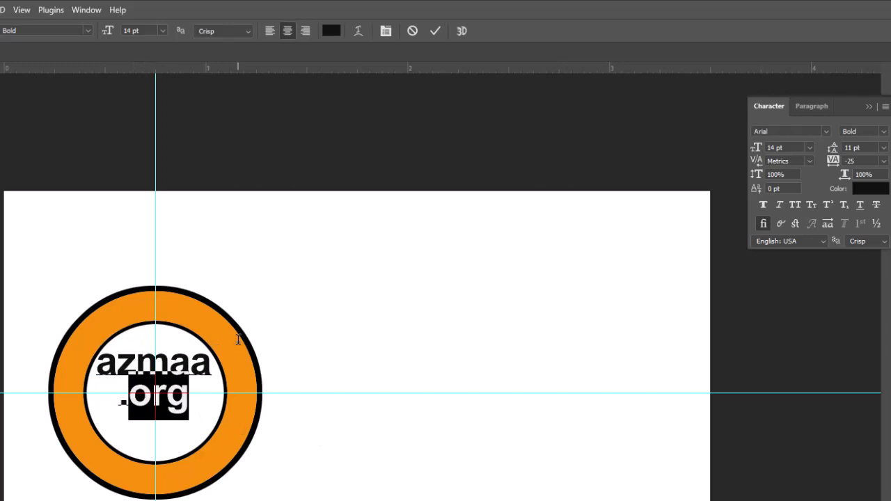
{"action": "type", "text": "biz"}
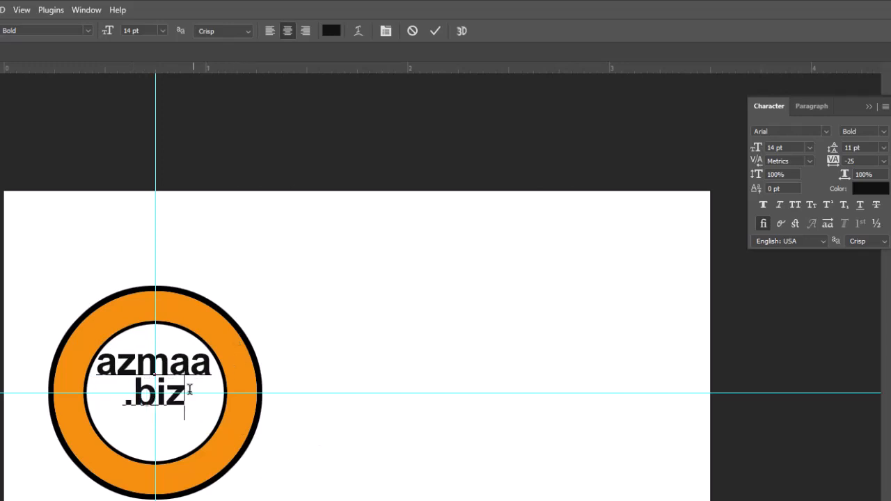
Step: Set the leading for both text lines to 13 pt
{"action": "left_click_drag", "start_coordinate": [185, 391], "coordinate": [58, 362]}
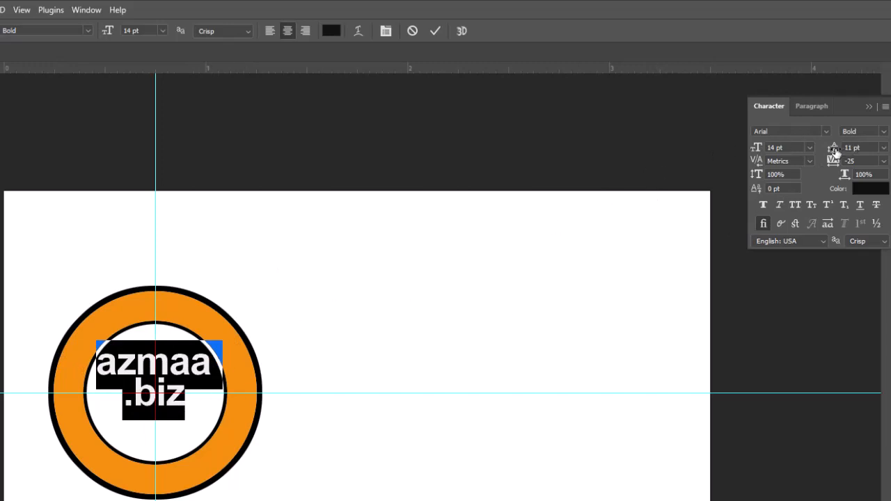
{"action": "left_click_drag", "start_coordinate": [835, 152], "coordinate": [836, 152]}
{"action": "key", "text": "Return"}
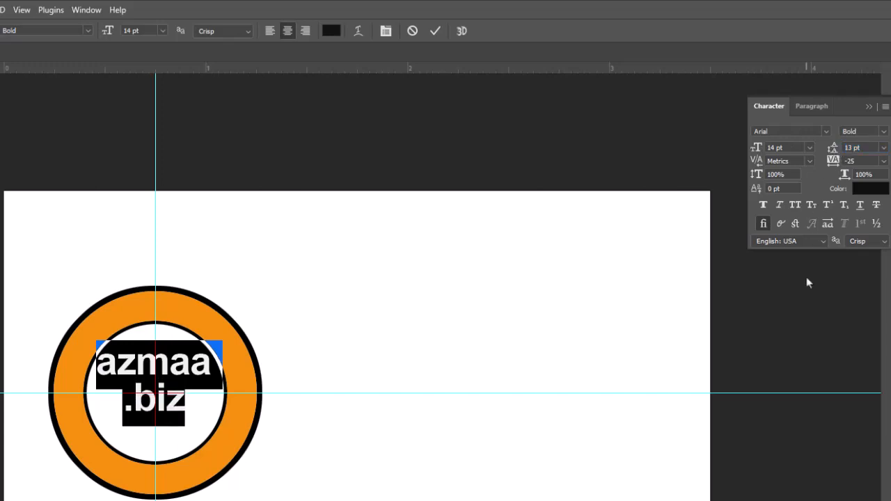
Step: Move the azmaa .biz text slightly lower in the ring and reselect it for editing
{"action": "left_click", "coordinate": [1, 68]}
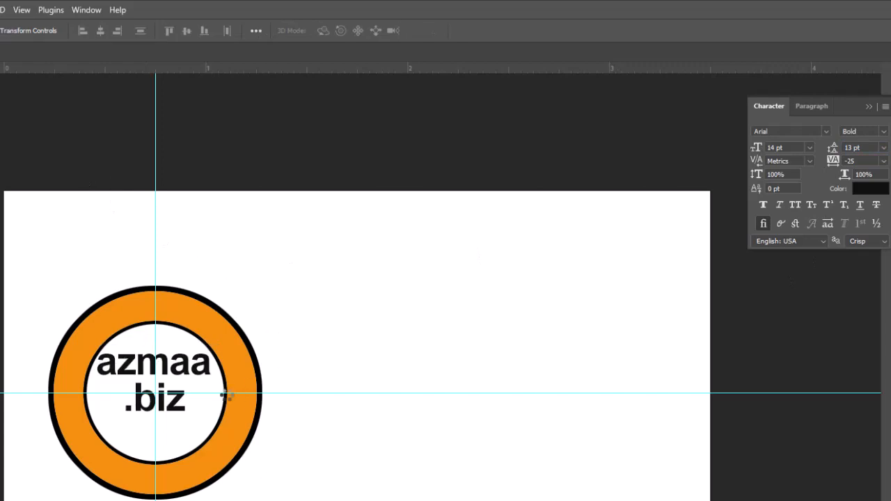
{"action": "left_click_drag", "start_coordinate": [193, 374], "coordinate": [187, 384]}
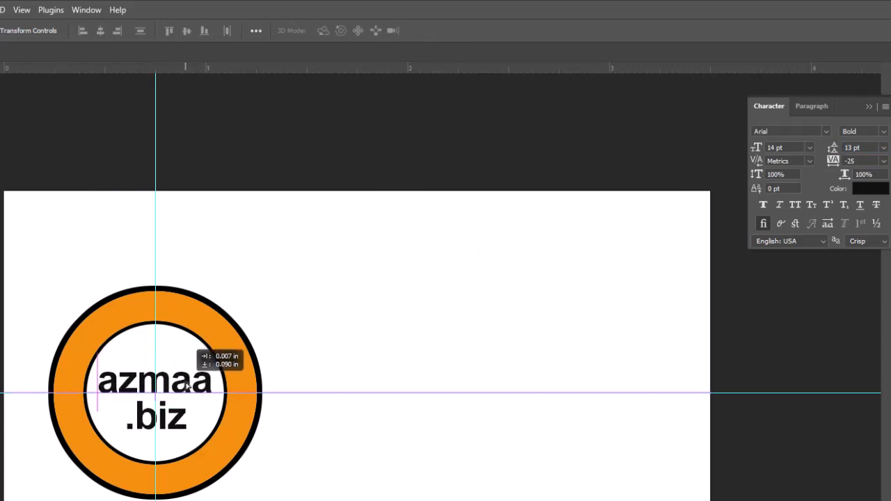
{"action": "left_click_drag", "start_coordinate": [187, 384], "coordinate": [187, 384]}
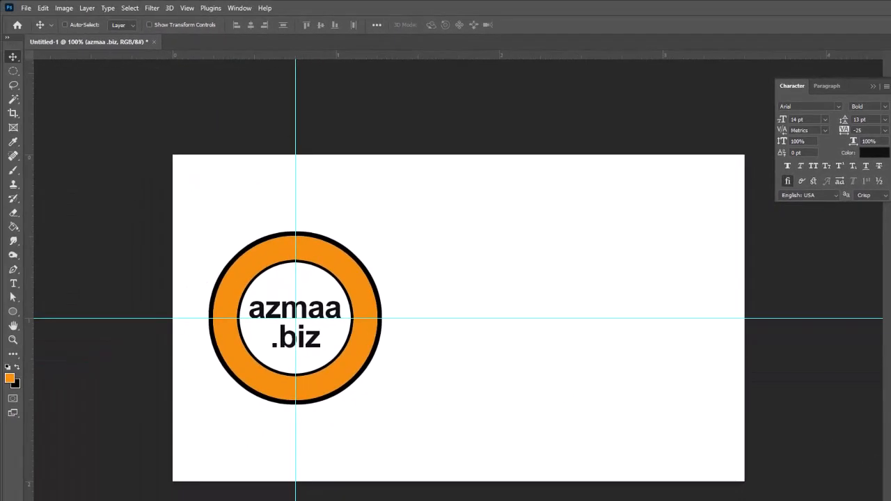
{"action": "key", "text": "t"}
{"action": "key", "text": "Return"}
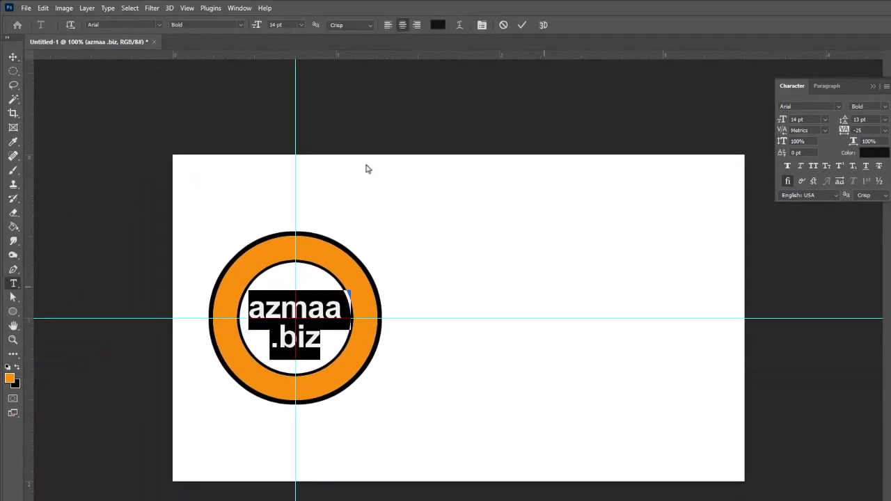
Step: Apply a Bulge text warp with Bend +69% and Vertical Distortion -16%
{"action": "left_click", "coordinate": [108, 9]}
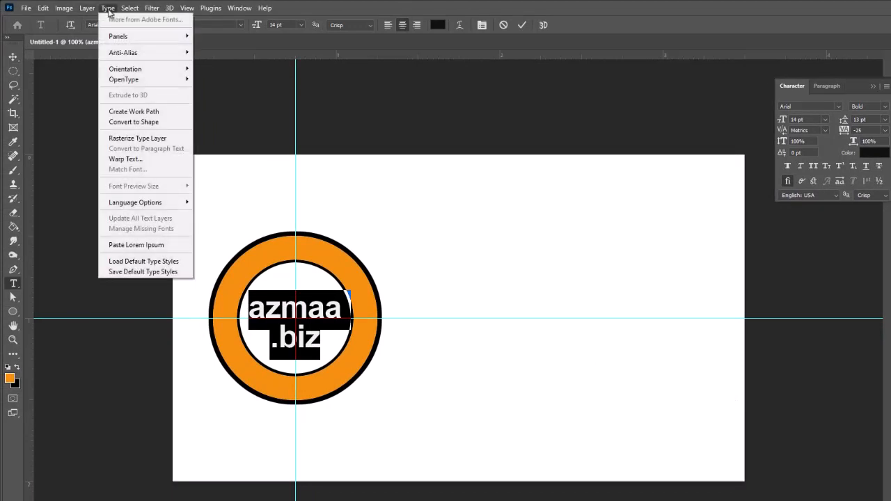
{"action": "left_click", "coordinate": [117, 160]}
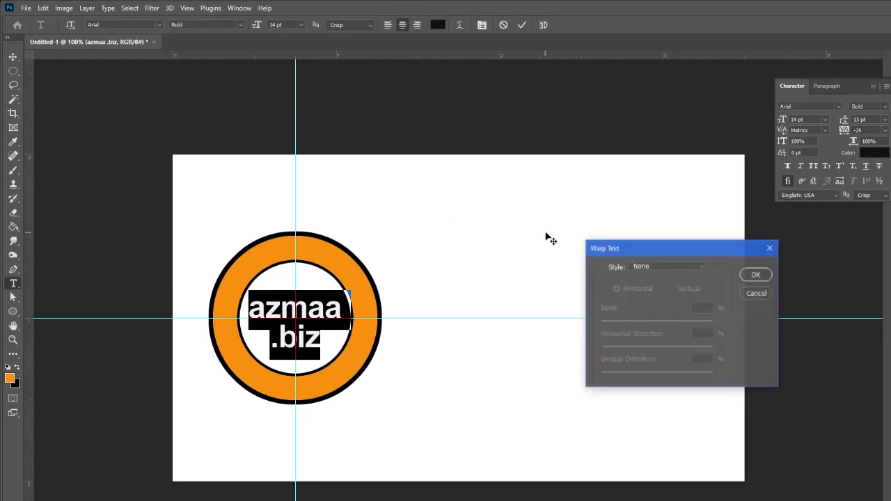
{"action": "left_click", "coordinate": [703, 267]}
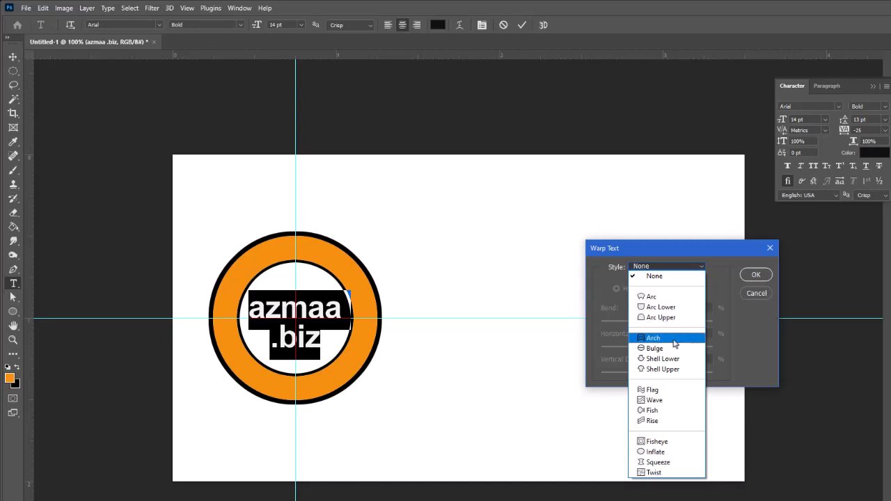
{"action": "left_click", "coordinate": [672, 352]}
{"action": "left_click_drag", "start_coordinate": [660, 244], "coordinate": [536, 196]}
{"action": "left_click_drag", "start_coordinate": [561, 276], "coordinate": [571, 276]}
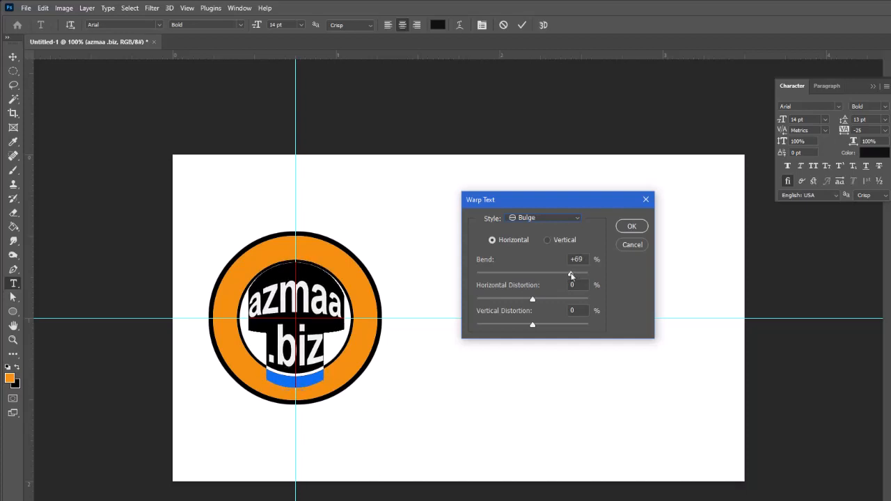
{"action": "left_click_drag", "start_coordinate": [571, 276], "coordinate": [570, 276]}
{"action": "left_click_drag", "start_coordinate": [532, 329], "coordinate": [524, 332]}
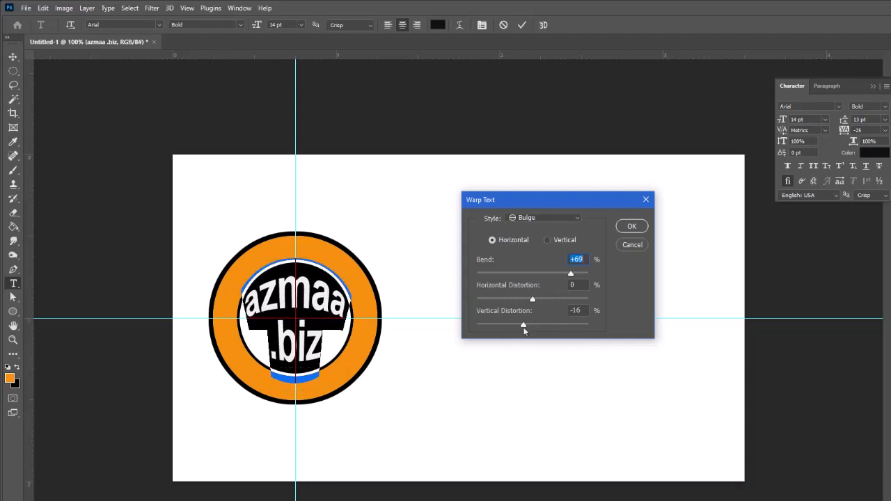
{"action": "left_click_drag", "start_coordinate": [524, 332], "coordinate": [524, 331]}
{"action": "left_click", "coordinate": [631, 227]}
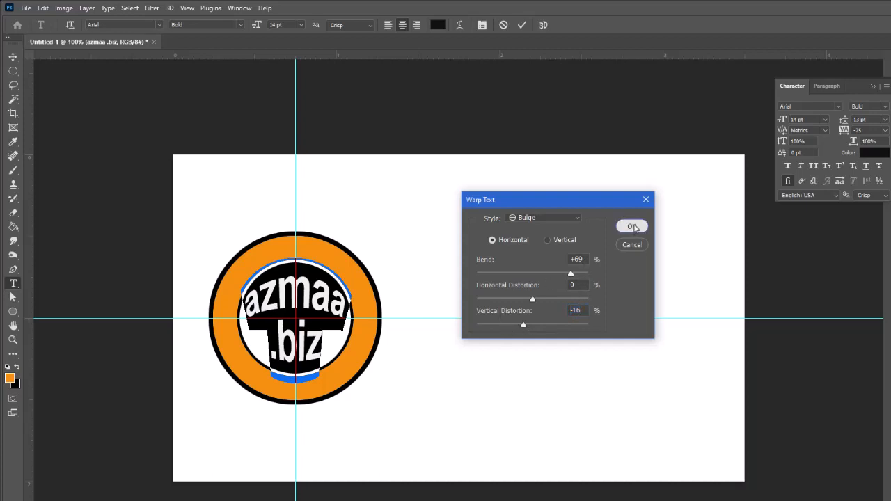
Step: Lower the azmaa .biz text slightly and add an Outer Glow coloured f4db0b
{"action": "left_click", "coordinate": [12, 57]}
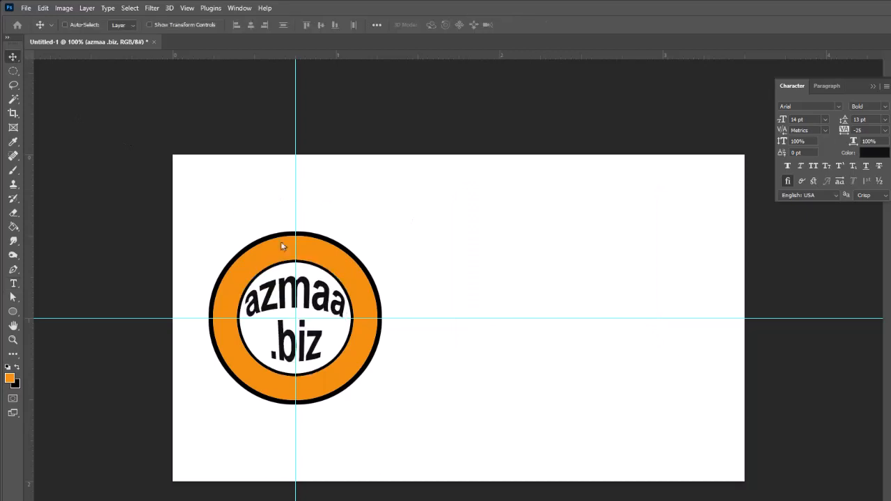
{"action": "left_click_drag", "start_coordinate": [307, 297], "coordinate": [307, 299]}
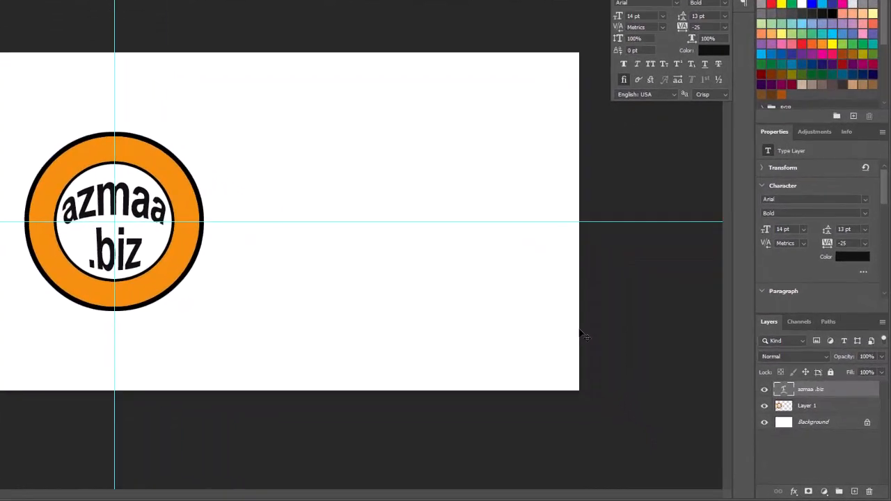
{"action": "left_click", "coordinate": [791, 492]}
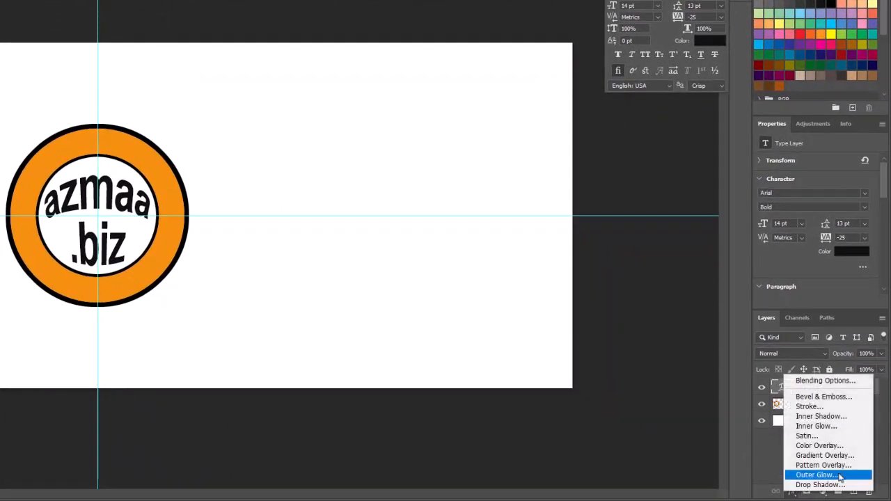
{"action": "left_click", "coordinate": [840, 477]}
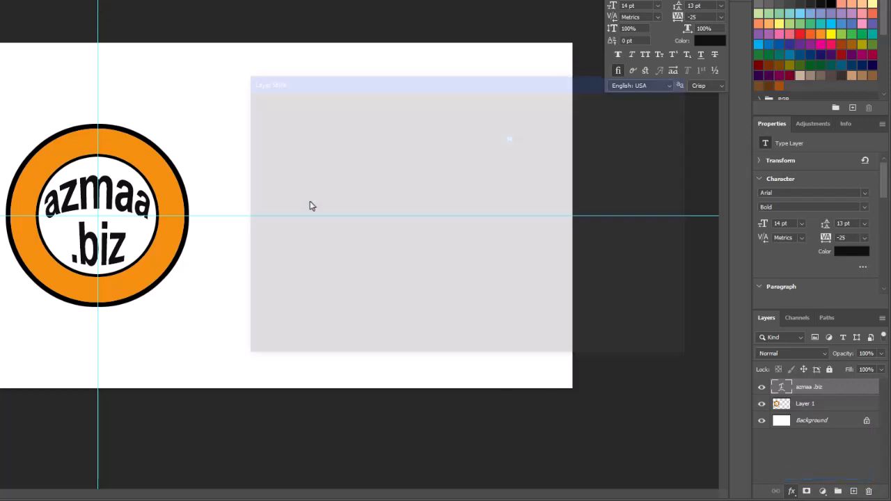
{"action": "left_click", "coordinate": [430, 164]}
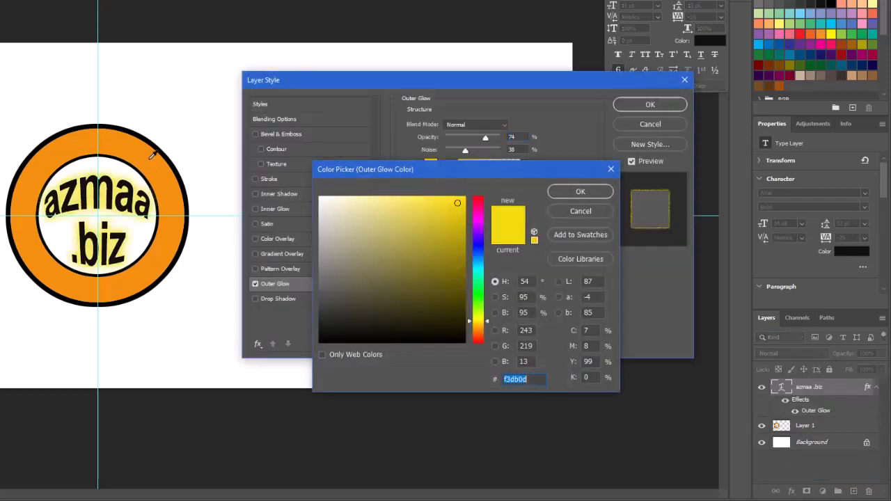
{"action": "left_click", "coordinate": [504, 379]}
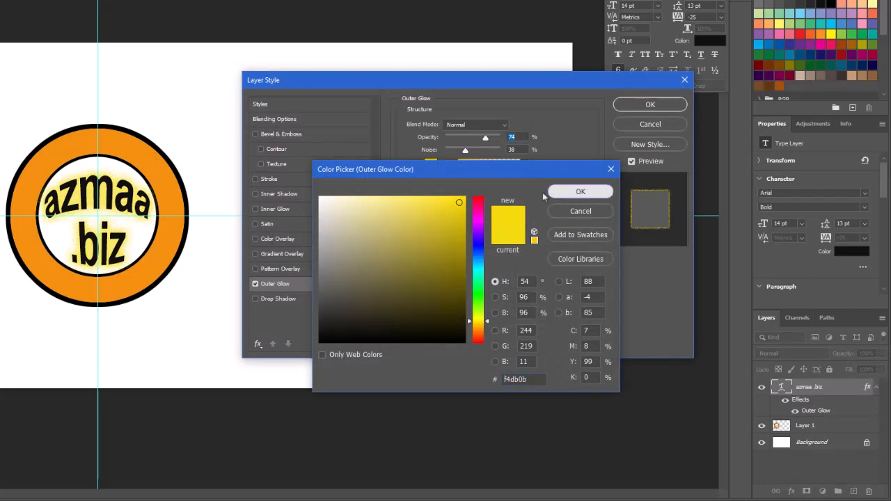
{"action": "left_click", "coordinate": [580, 192]}
Step: Tune the glow's opacity and set its spread to 15, then move the text layer below the ring layer
{"action": "left_click_drag", "start_coordinate": [485, 140], "coordinate": [478, 143]}
{"action": "left_click_drag", "start_coordinate": [447, 228], "coordinate": [455, 240]}
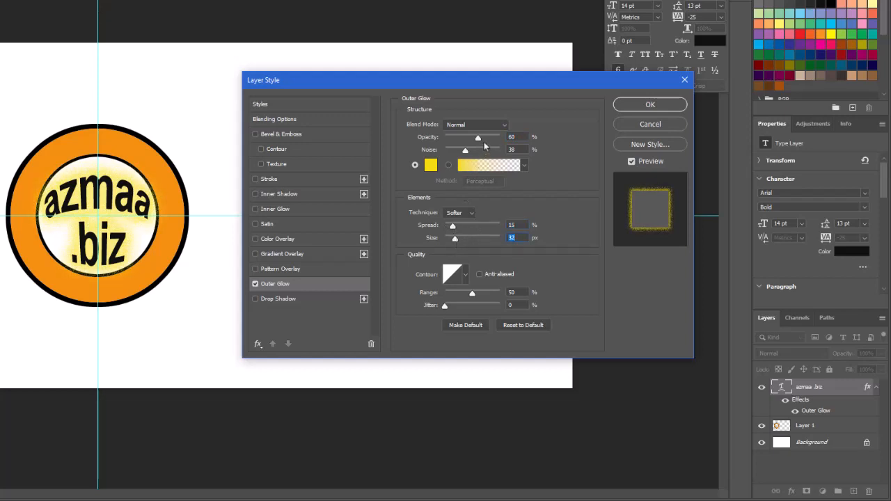
{"action": "left_click_drag", "start_coordinate": [478, 141], "coordinate": [475, 142]}
{"action": "left_click_drag", "start_coordinate": [476, 141], "coordinate": [474, 141]}
{"action": "left_click", "coordinate": [648, 106]}
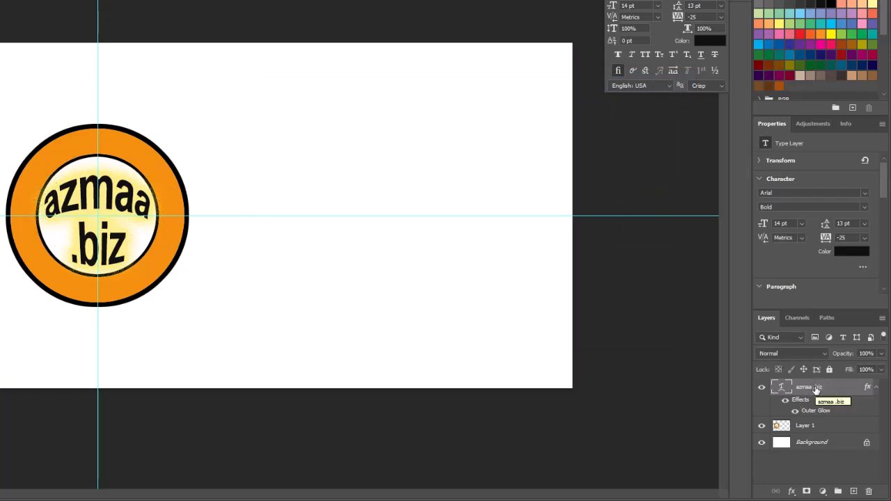
{"action": "left_click_drag", "start_coordinate": [816, 387], "coordinate": [814, 433]}
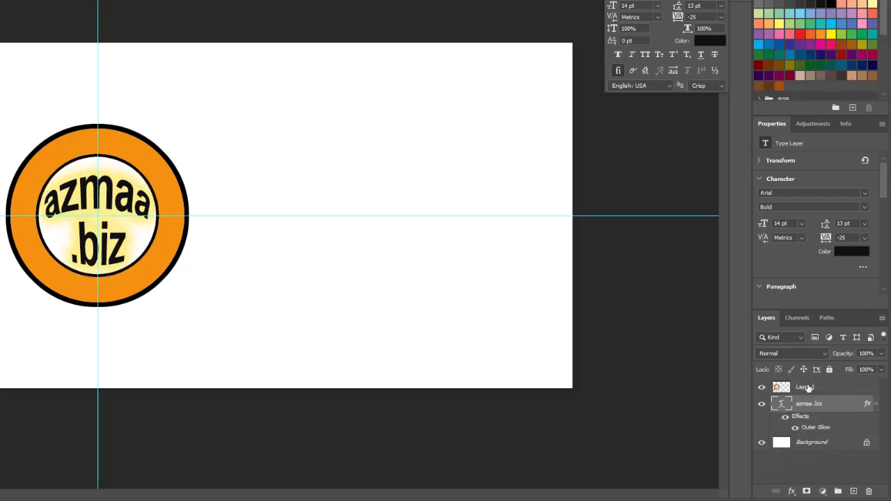
Step: Rename Layer 1 to 'Logo circle' and nudge the azmaa .biz text into place
{"action": "double_click", "coordinate": [807, 387]}
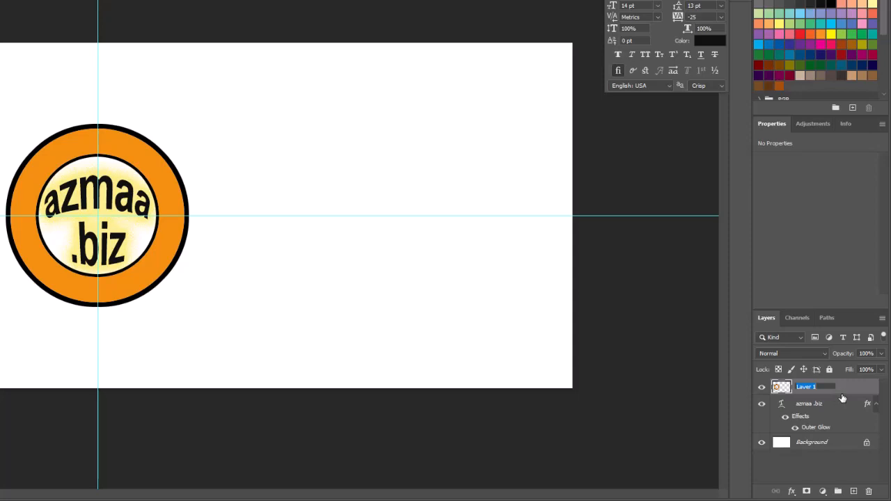
{"action": "type", "text": "logo circle"}
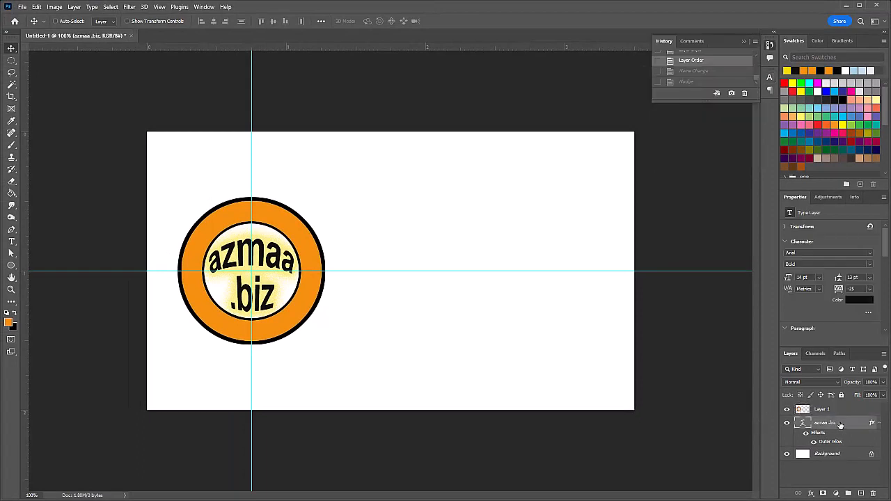
{"action": "key", "text": "Up"}
{"action": "key", "text": "Up"}
{"action": "key", "text": "Up"}
{"action": "key", "text": "Right"}
{"action": "key", "text": "Left"}
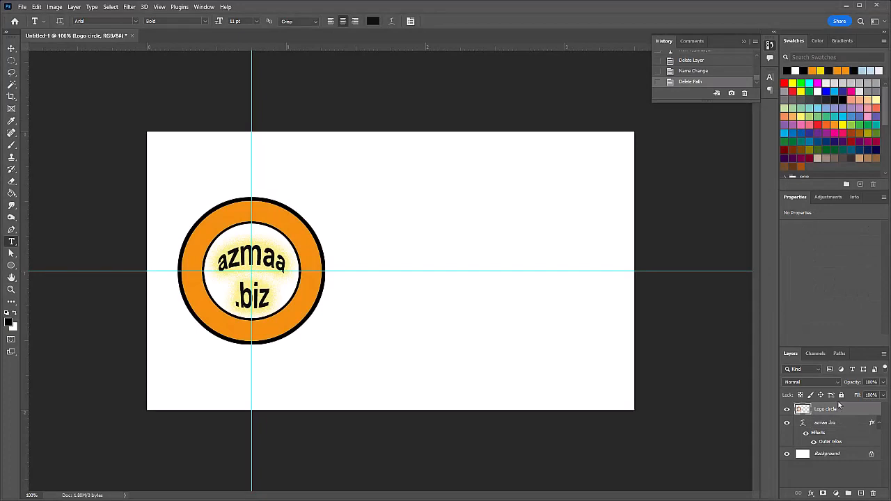
Step: Draw a centred circular selection about 0.793 in across, reaching into the orange ring, and open the Paths menu
{"action": "left_click", "coordinate": [12, 61]}
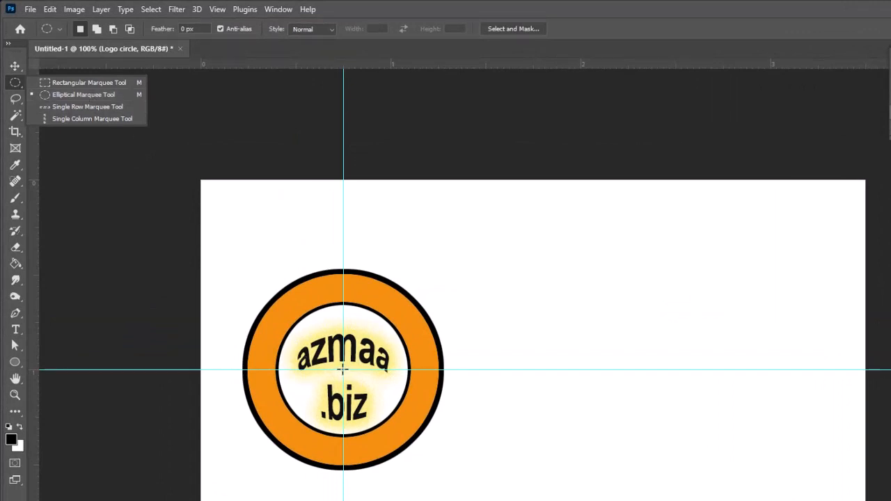
{"action": "left_click_drag", "start_coordinate": [343, 371], "coordinate": [454, 442]}
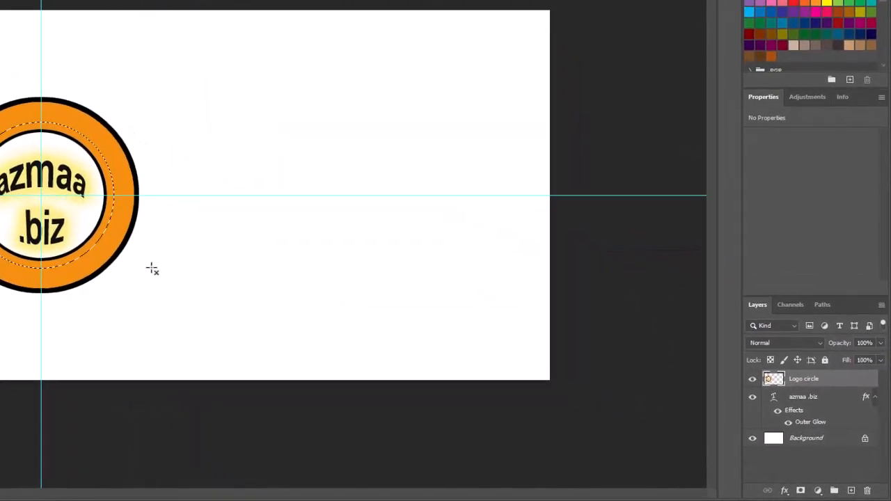
{"action": "left_click", "coordinate": [822, 306]}
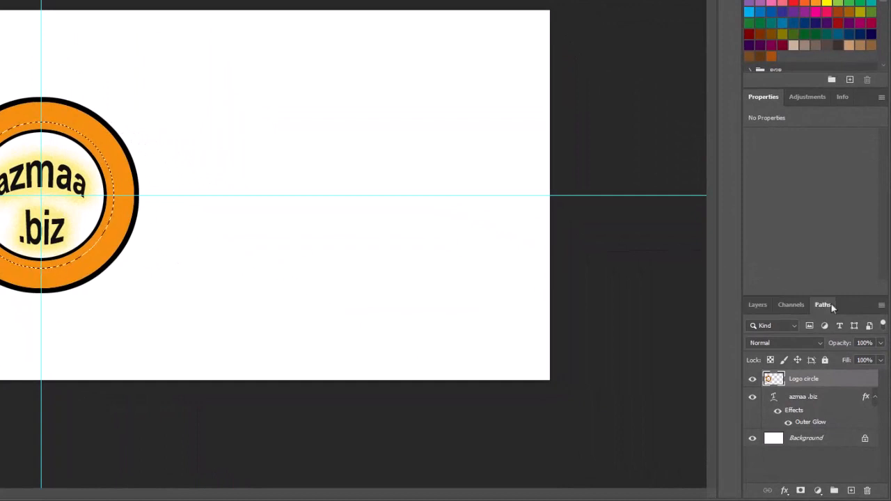
{"action": "left_click", "coordinate": [881, 306]}
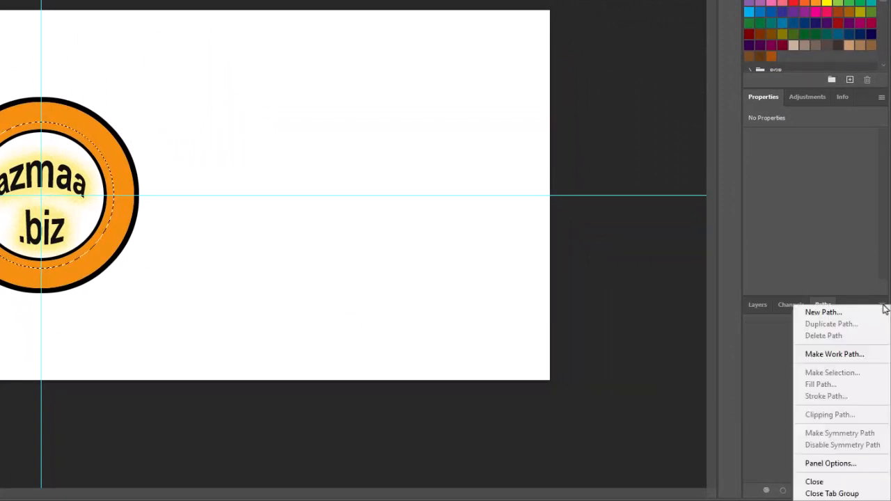
Step: Convert the circular selection into a work path at 2.0 tolerance
{"action": "left_click", "coordinate": [844, 357]}
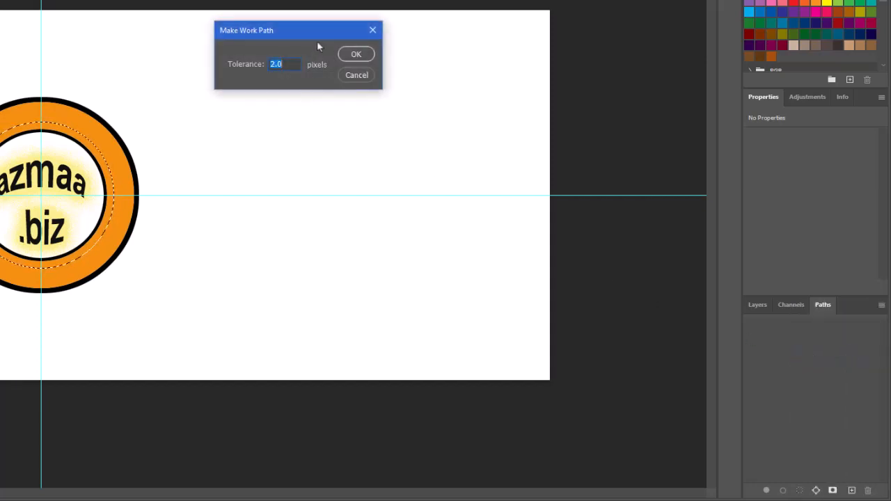
{"action": "left_click", "coordinate": [363, 54]}
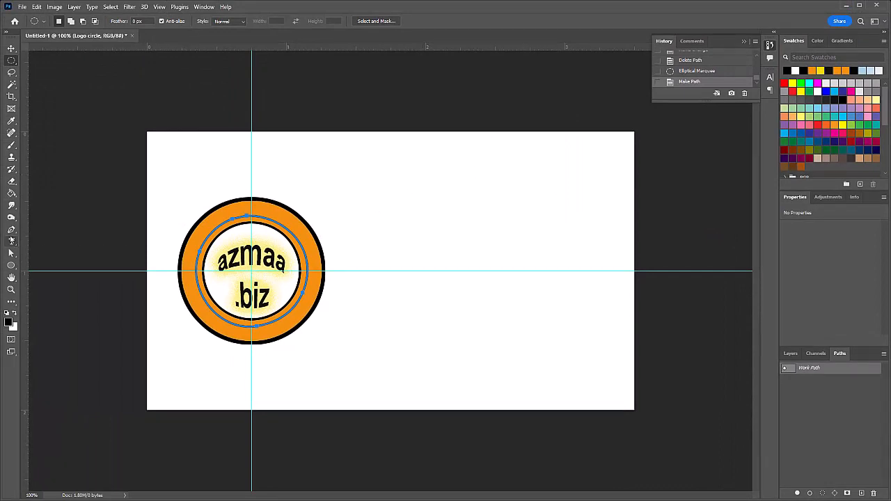
{"action": "left_click", "coordinate": [11, 242]}
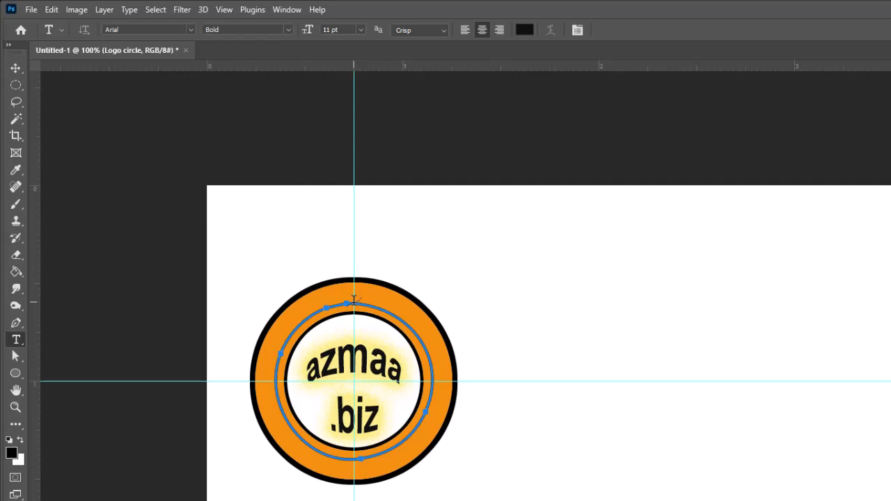
Step: Type 'ARIZONA MOBILE APP ACADEMY' along the circular path and size it to 6 pt
{"action": "left_click", "coordinate": [354, 299]}
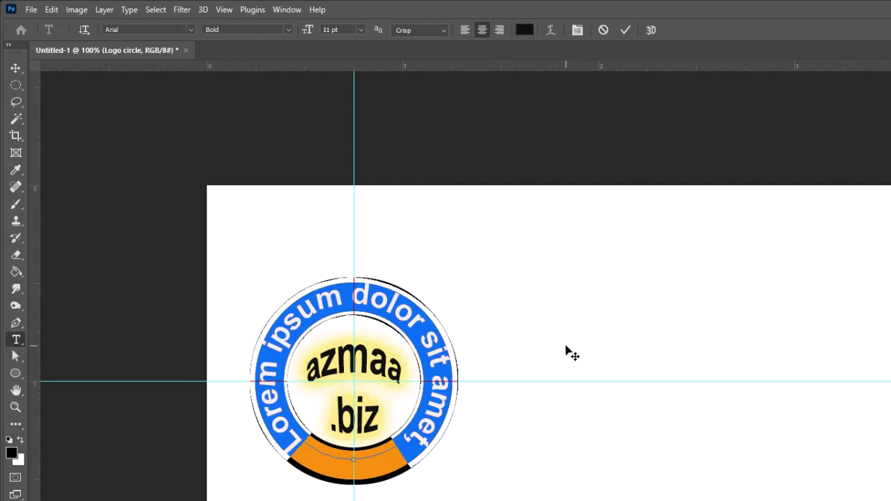
{"action": "type", "text": "AR"}
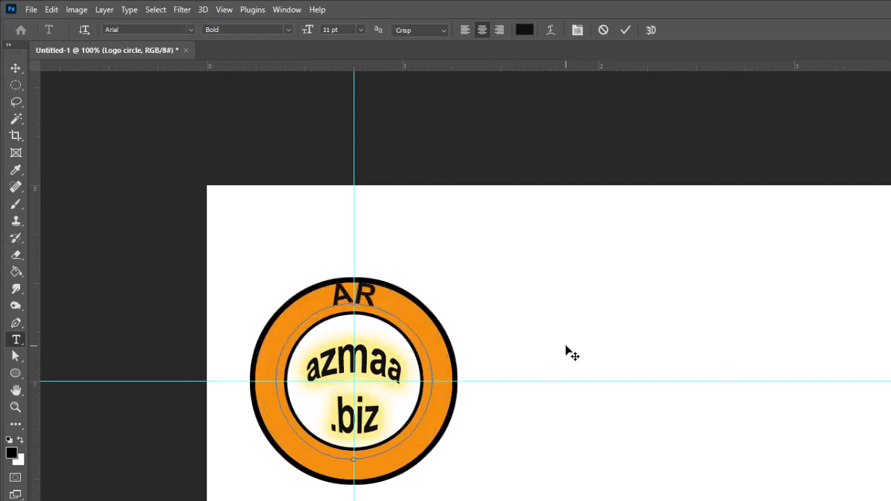
{"action": "type", "text": "IZONA"}
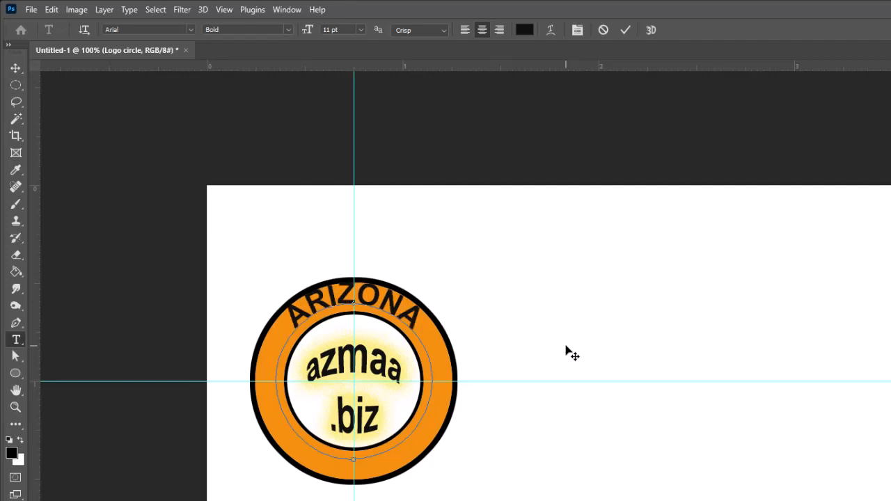
{"action": "type", "text": " M"}
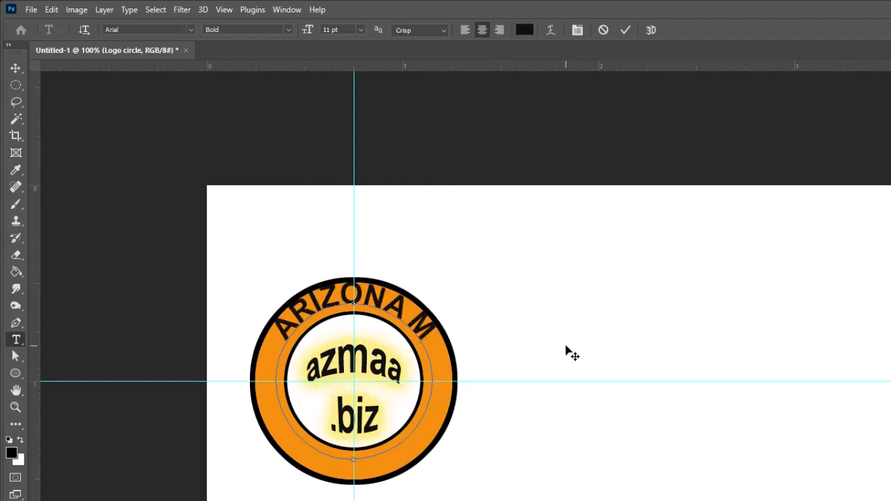
{"action": "type", "text": "OBILE"}
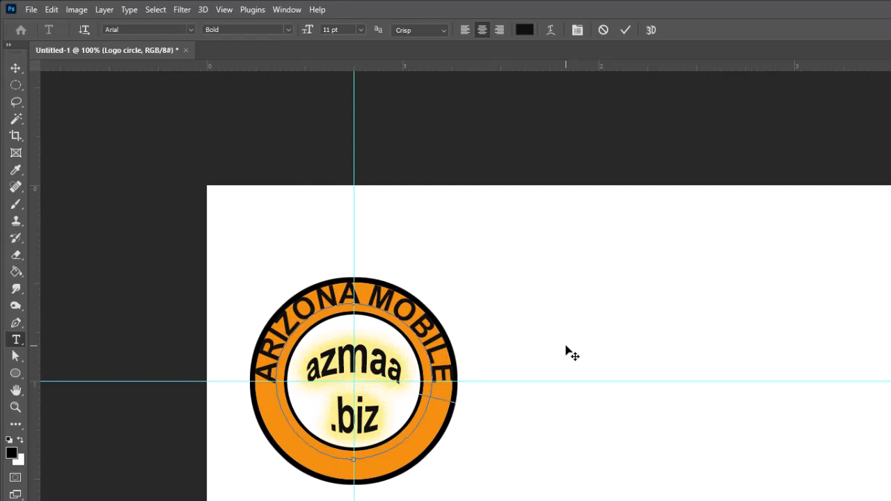
{"action": "type", "text": " APP A"}
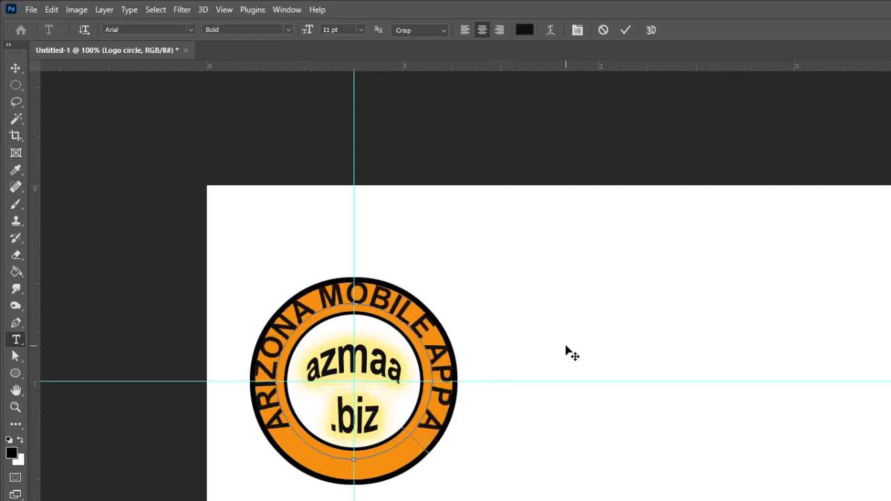
{"action": "type", "text": "CADEMY"}
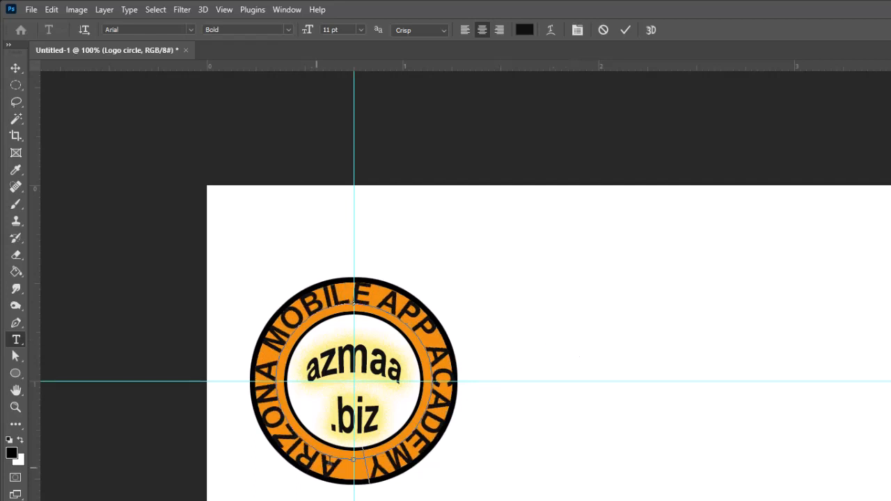
{"action": "left_click_drag", "start_coordinate": [333, 461], "coordinate": [362, 497]}
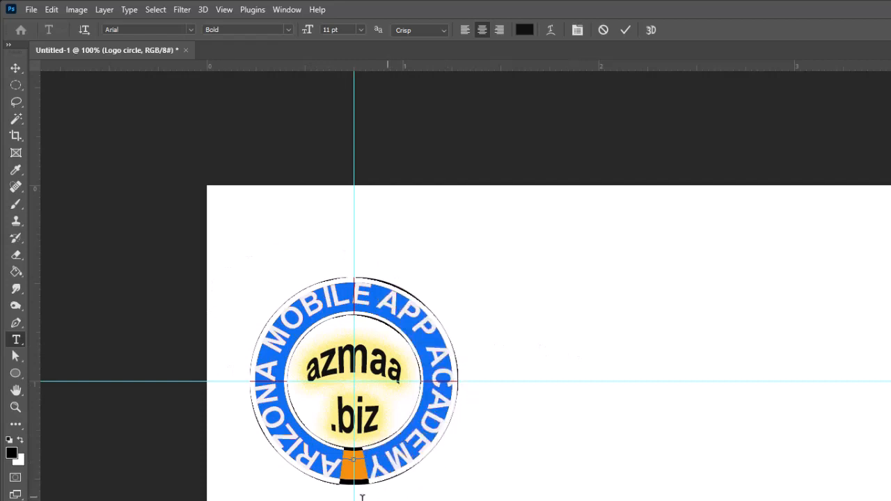
{"action": "left_click", "coordinate": [361, 33]}
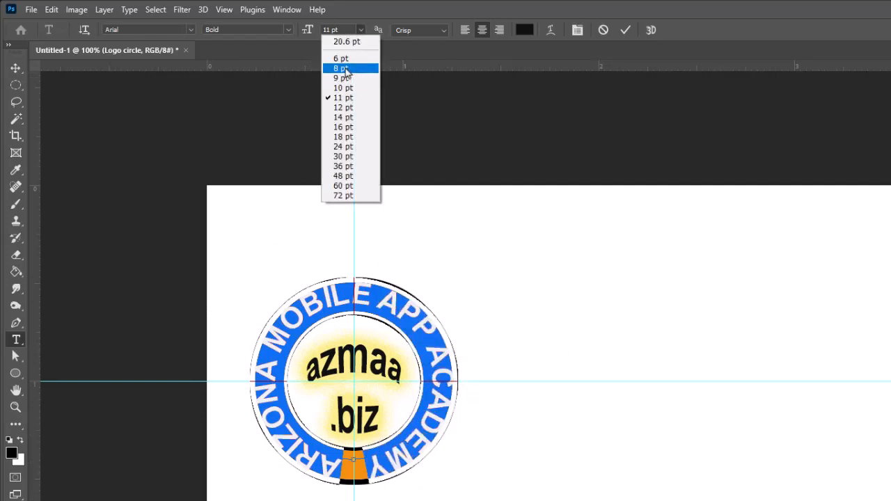
{"action": "left_click", "coordinate": [346, 72]}
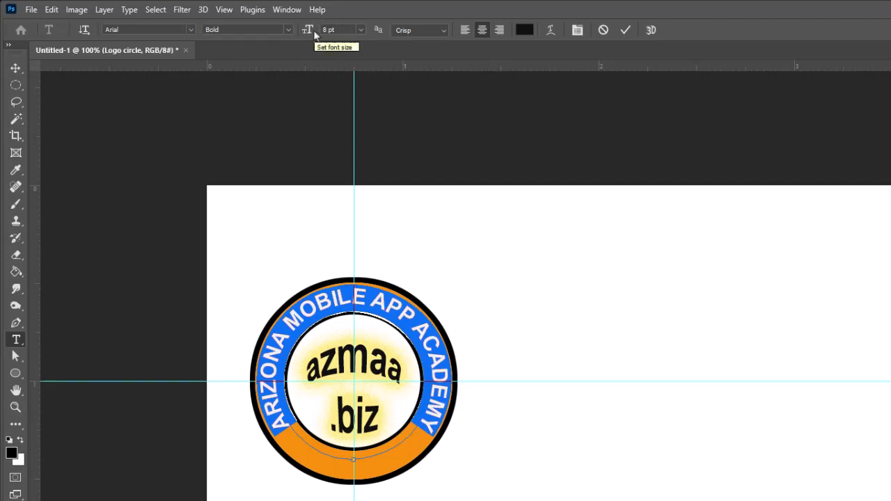
{"action": "left_click_drag", "start_coordinate": [313, 33], "coordinate": [313, 35]}
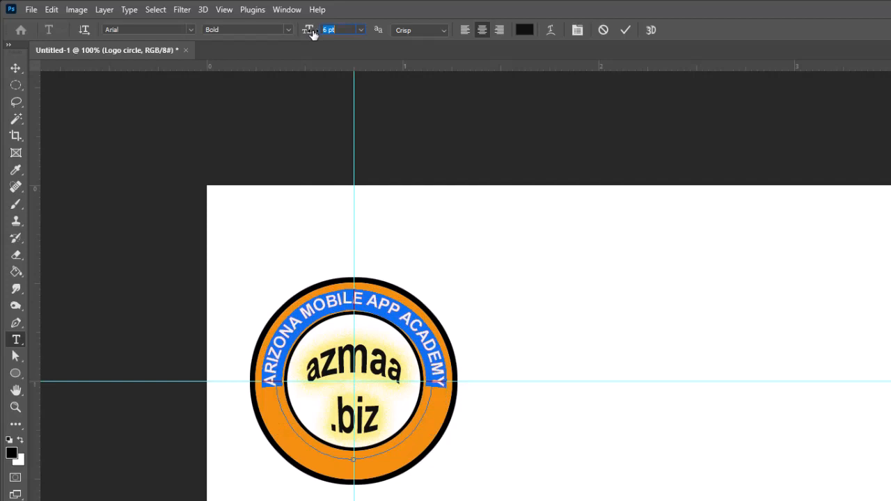
{"action": "left_click", "coordinate": [16, 67]}
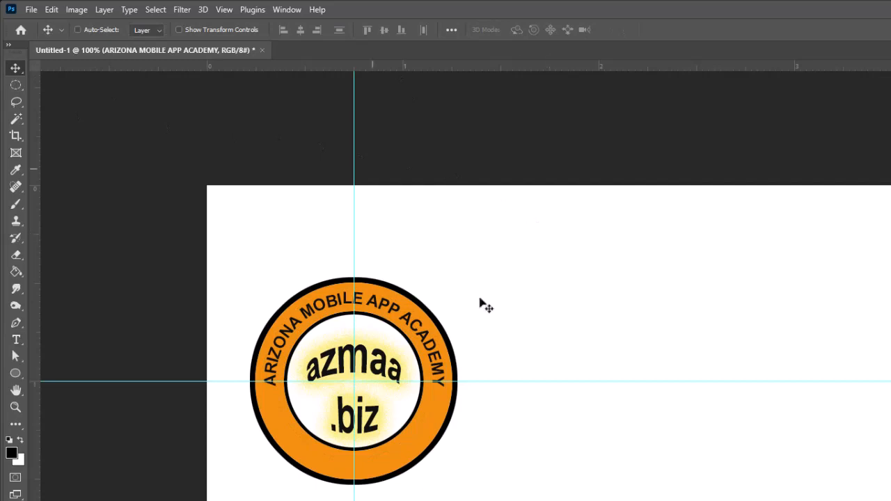
Step: Select the Logo circle layer and redisplay the circular Work Path from the Paths panel
{"action": "left_click", "coordinate": [16, 339]}
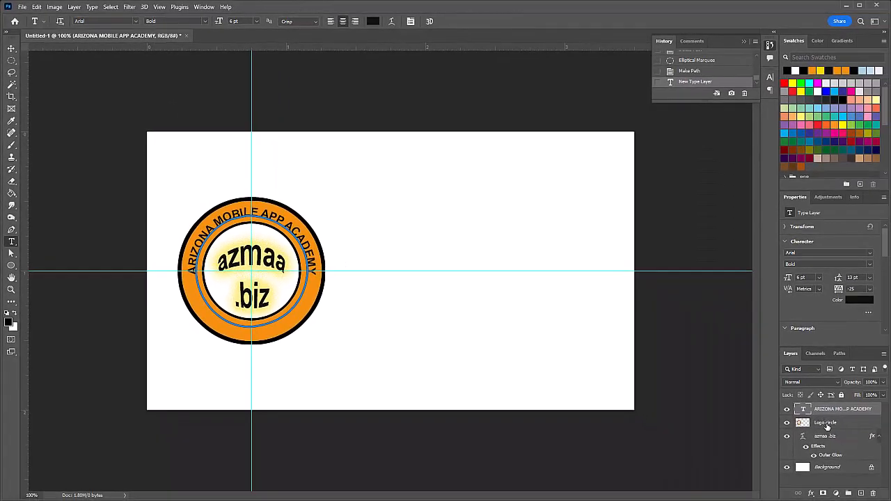
{"action": "left_click", "coordinate": [826, 423]}
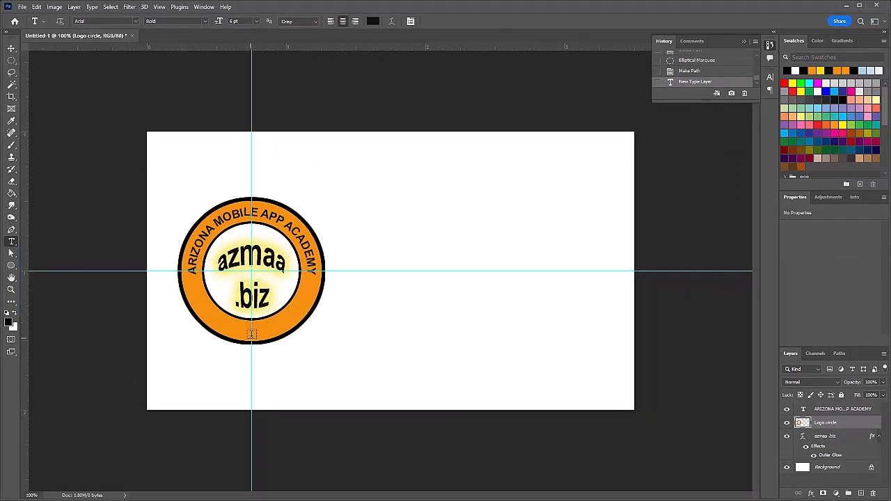
{"action": "left_click", "coordinate": [839, 355]}
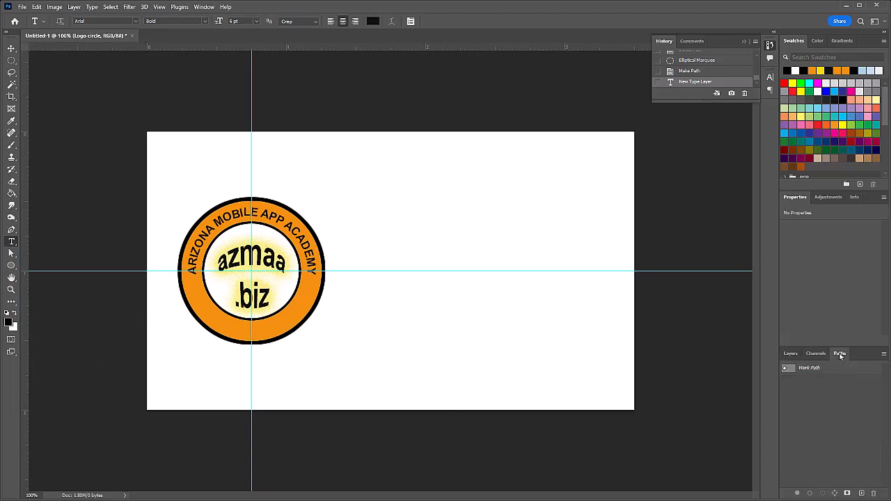
{"action": "left_click", "coordinate": [800, 369]}
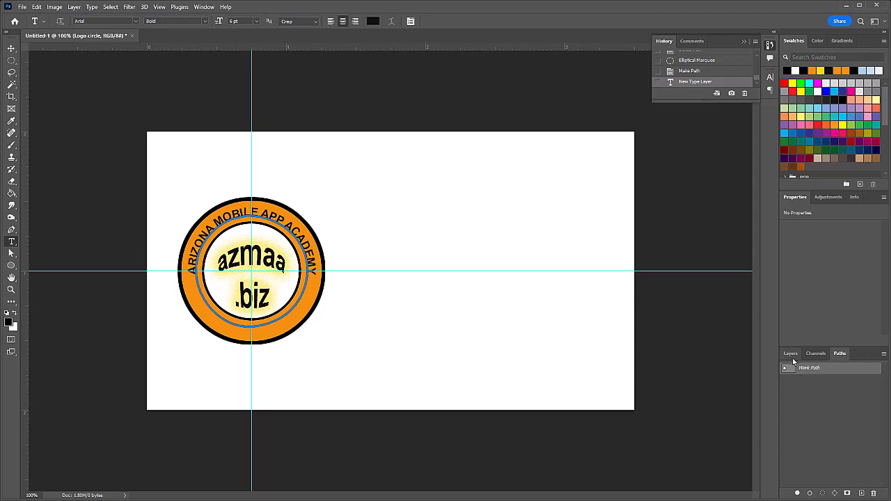
{"action": "left_click", "coordinate": [791, 355]}
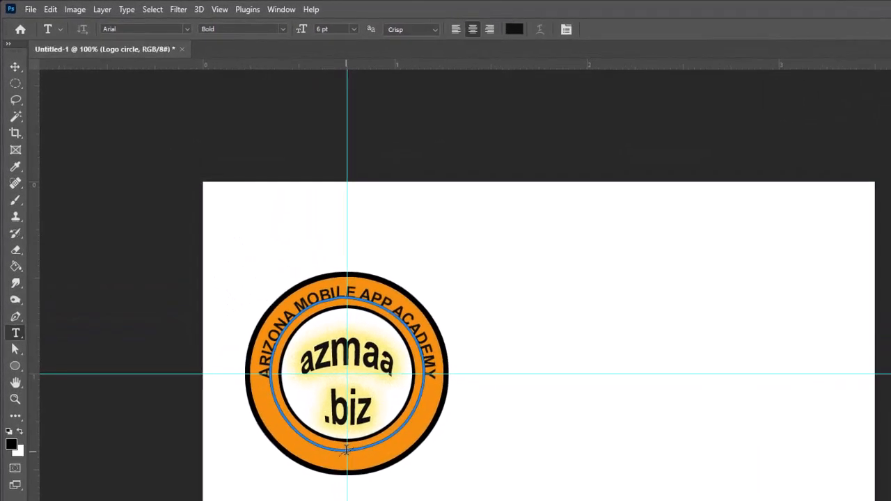
Step: Type 'Scottsdale, AZ' on the circular path and flip it to read upright along the bottom
{"action": "left_click", "coordinate": [346, 448]}
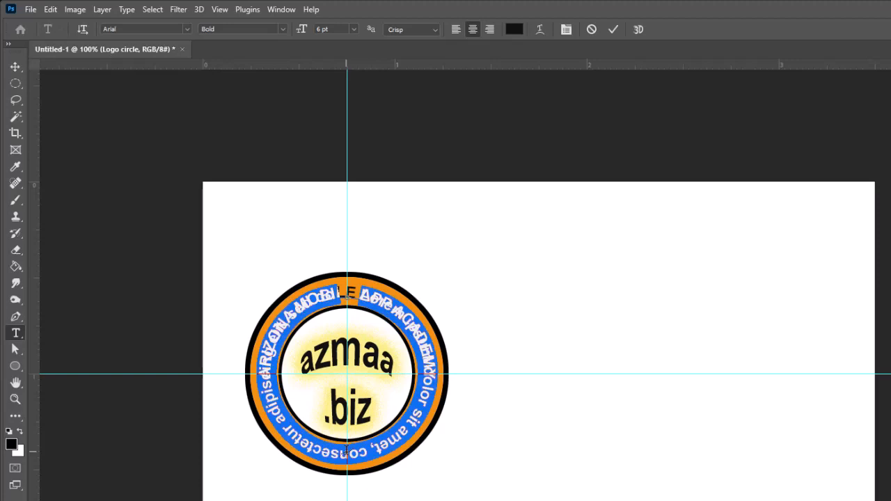
{"action": "type", "text": "Scotts"}
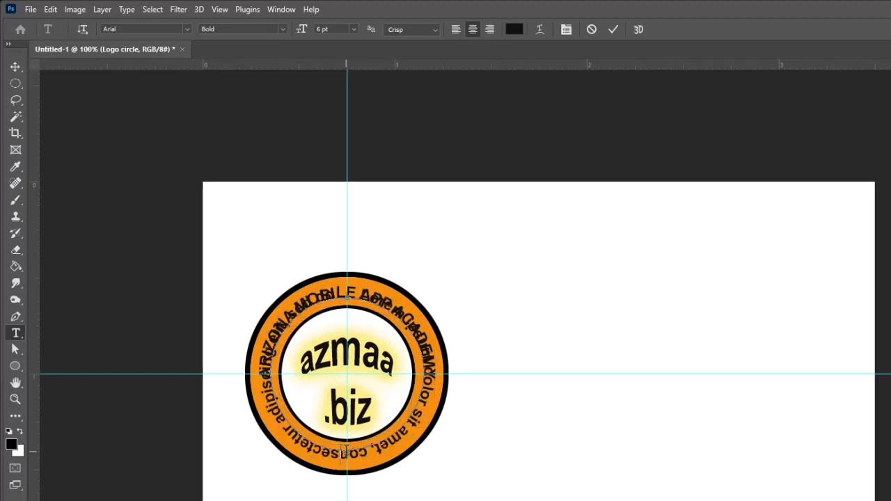
{"action": "type", "text": "d"}
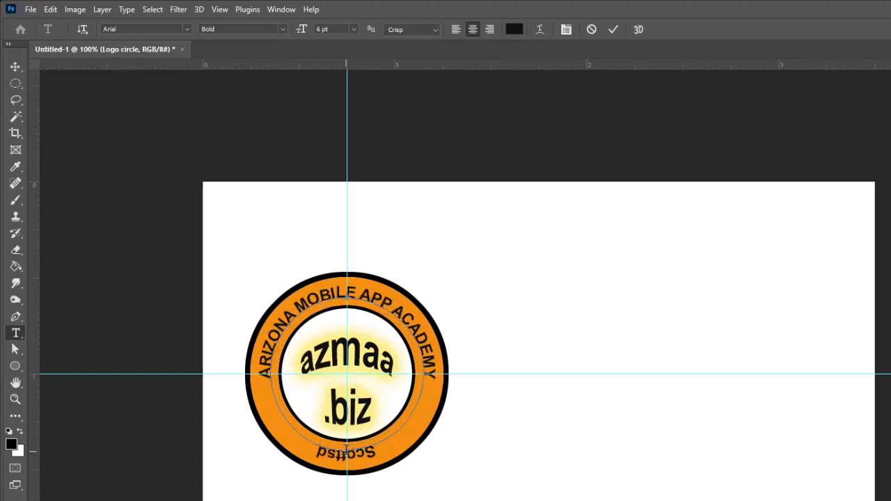
{"action": "type", "text": "ale, AZ"}
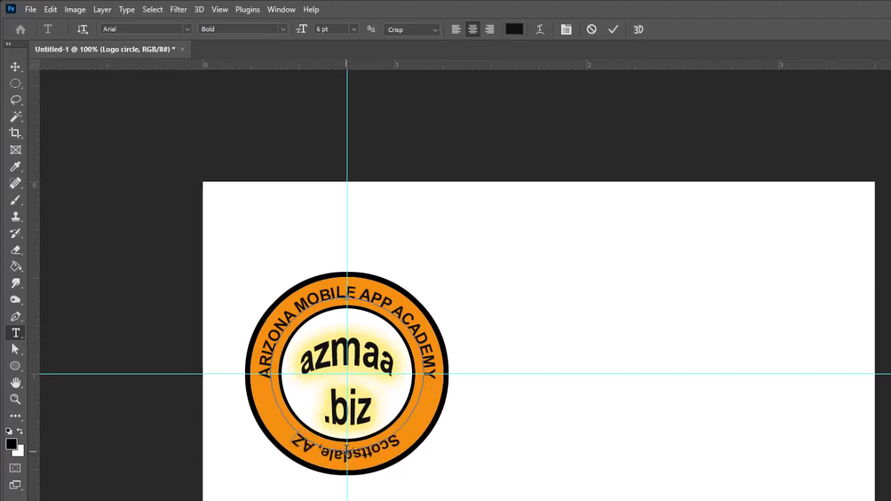
{"action": "key", "text": "ctrl+Return"}
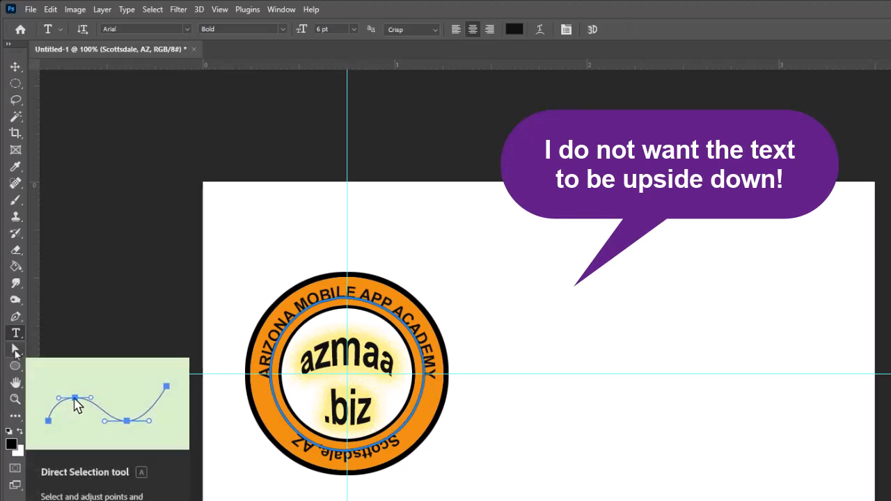
{"action": "key", "text": "a"}
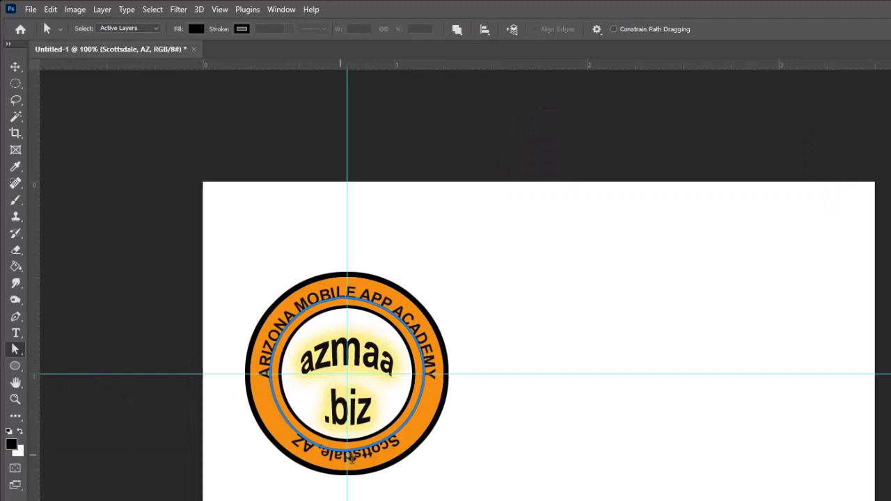
{"action": "left_click_drag", "start_coordinate": [351, 457], "coordinate": [346, 432]}
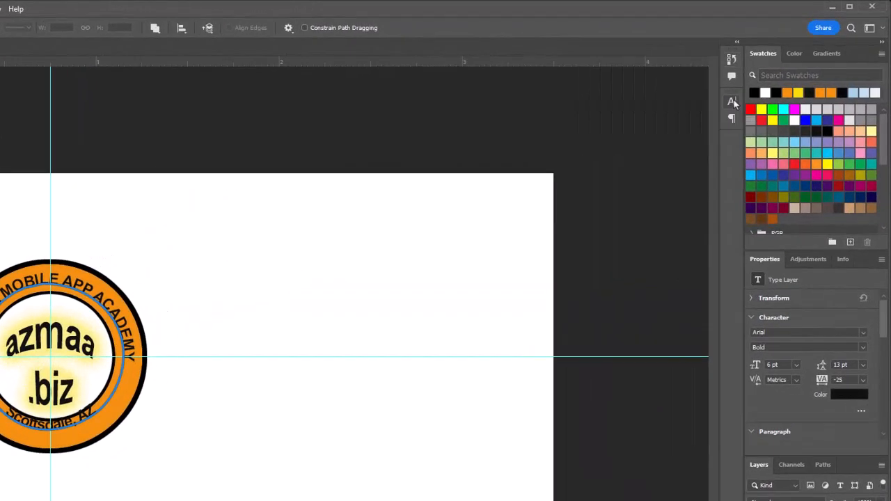
Step: Set the Scottsdale, AZ baseline shift to -4 pt so it sits in the orange band
{"action": "left_click", "coordinate": [732, 102]}
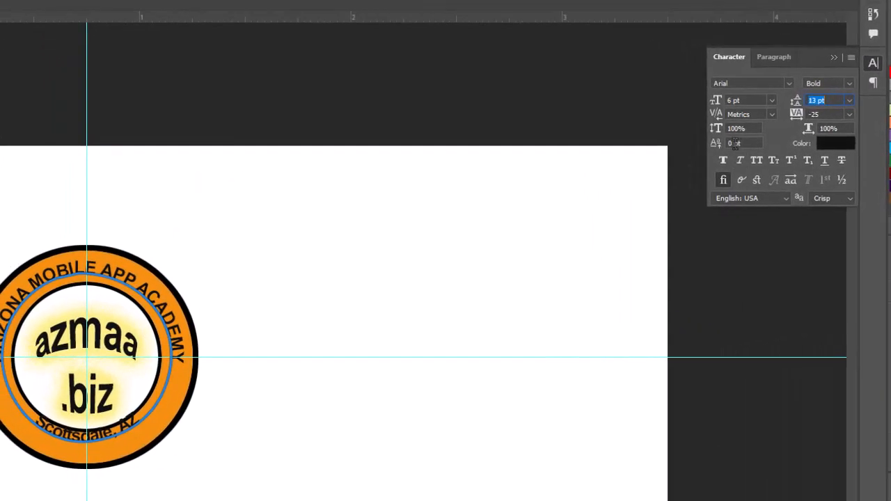
{"action": "left_click", "coordinate": [732, 143]}
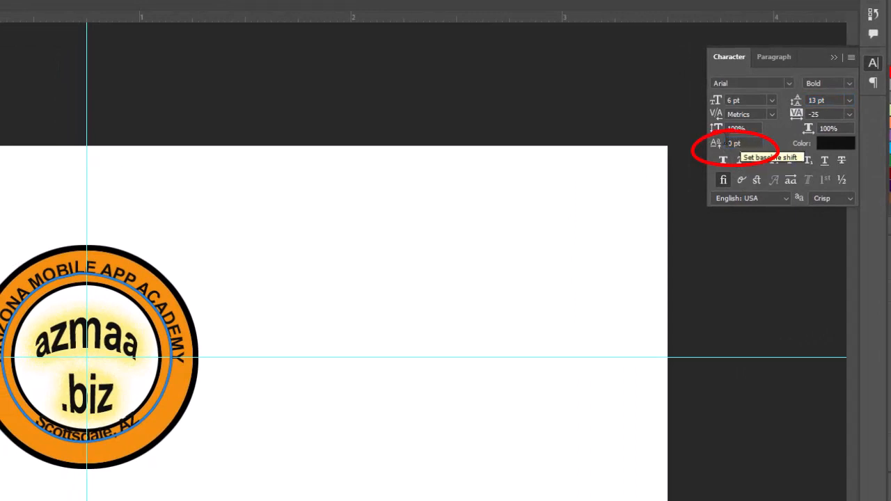
{"action": "key", "text": "Down"}
{"action": "key", "text": "Down"}
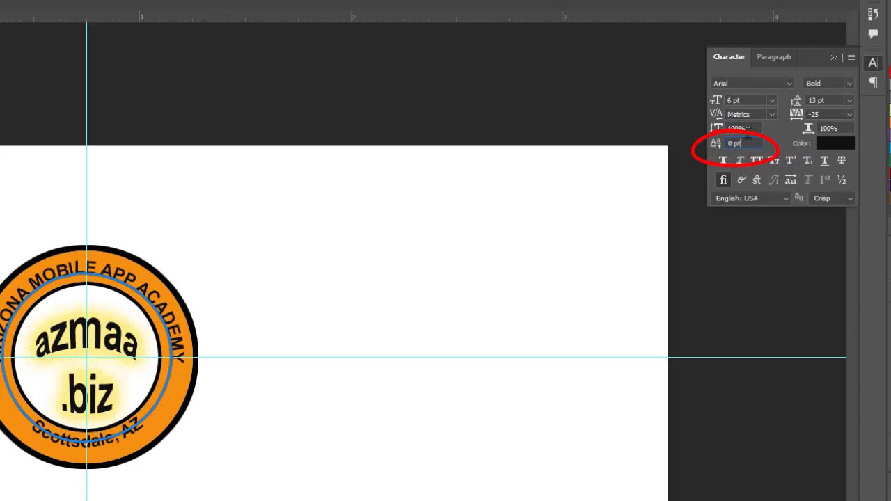
{"action": "key", "text": "Down"}
{"action": "key", "text": "Down"}
{"action": "key", "text": "Down"}
{"action": "key", "text": "Down"}
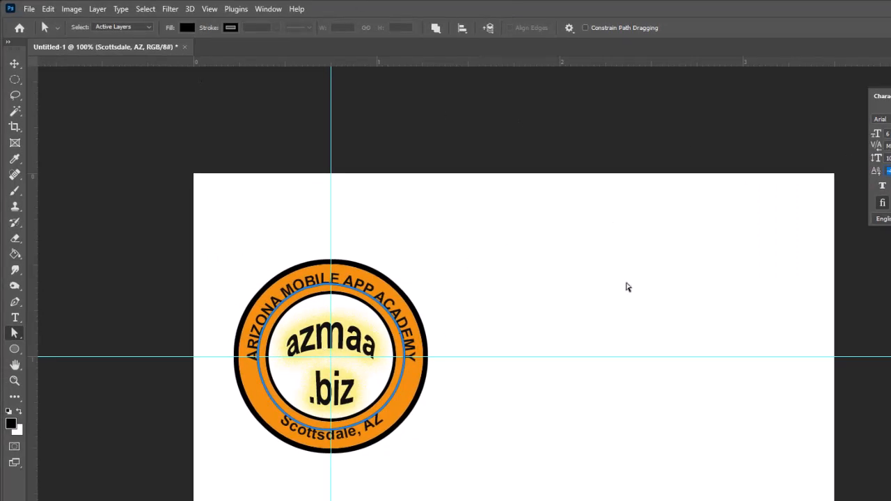
Step: Set the azmaa .biz text to 13 pt and commit the edit
{"action": "left_click", "coordinate": [15, 82]}
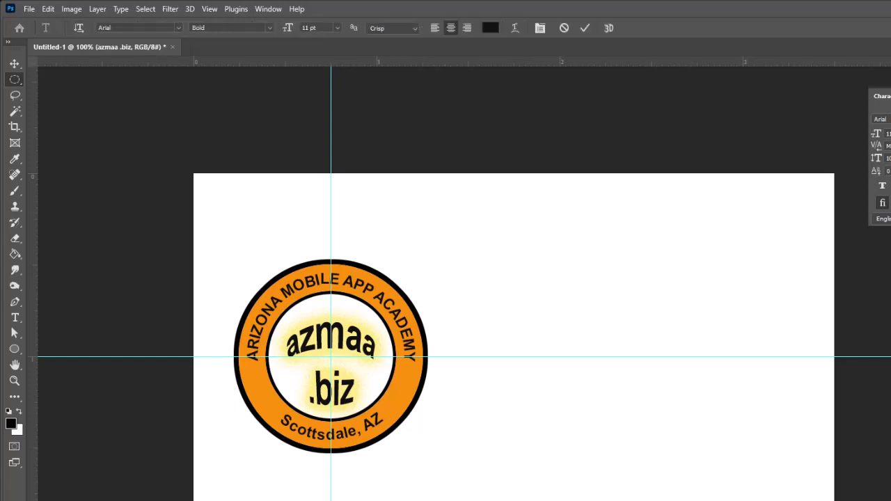
{"action": "left_click_drag", "start_coordinate": [308, 28], "coordinate": [297, 30]}
{"action": "type", "text": "1"}
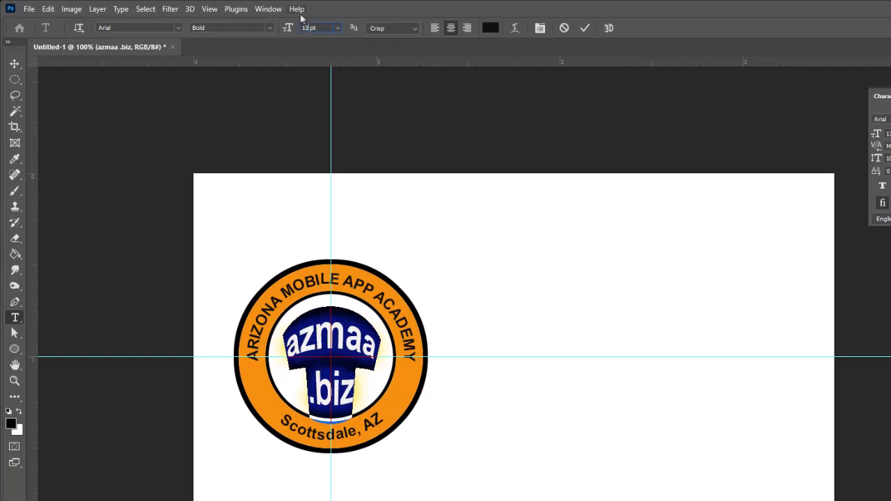
{"action": "type", "text": "3"}
{"action": "key", "text": "Return"}
{"action": "left_click", "coordinate": [14, 64]}
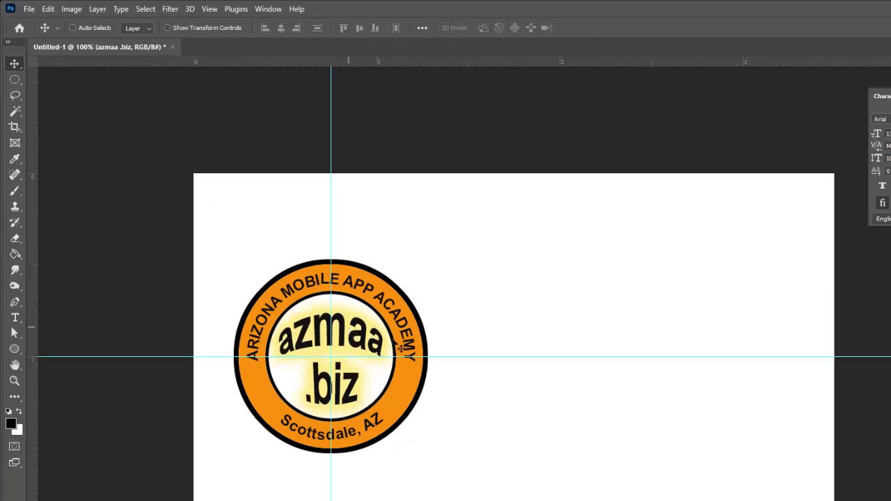
{"action": "key", "text": "m"}
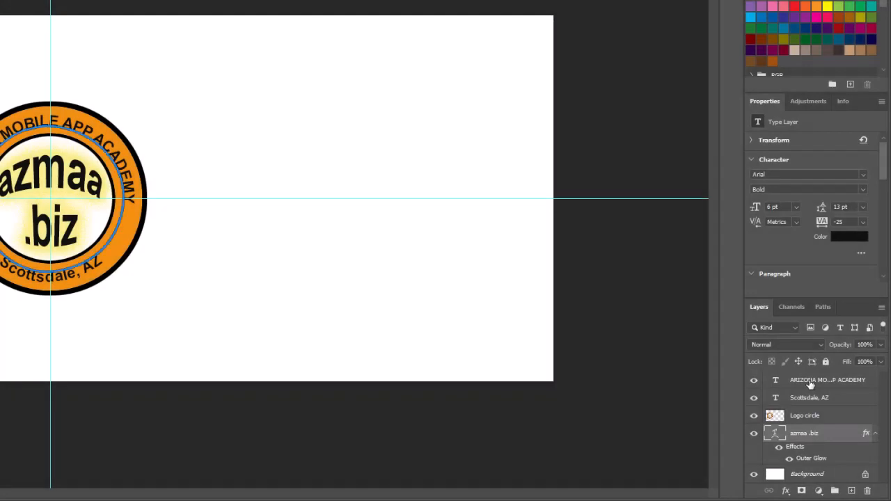
Step: Group the layers from ARIZONA MOBILE APP ACADEMY down to azmaa .biz and name the group Logo
{"action": "left_click", "coordinate": [810, 382]}
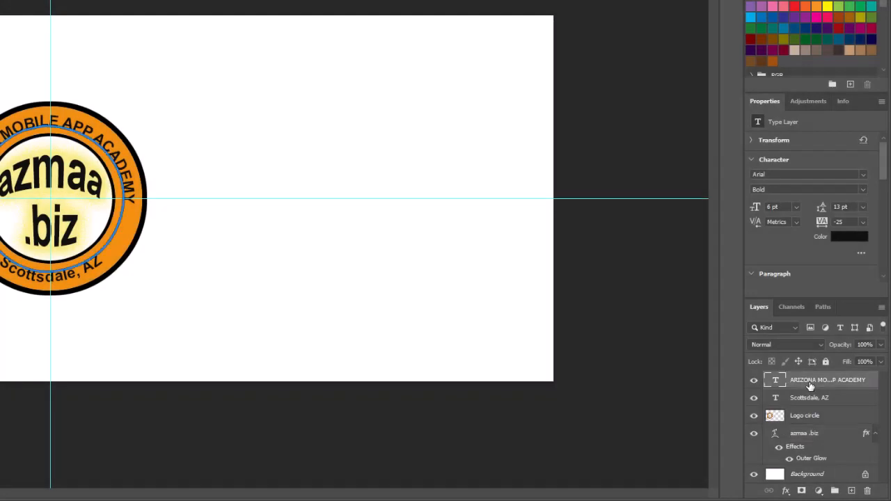
{"action": "left_click", "coordinate": [816, 435], "text": "shift"}
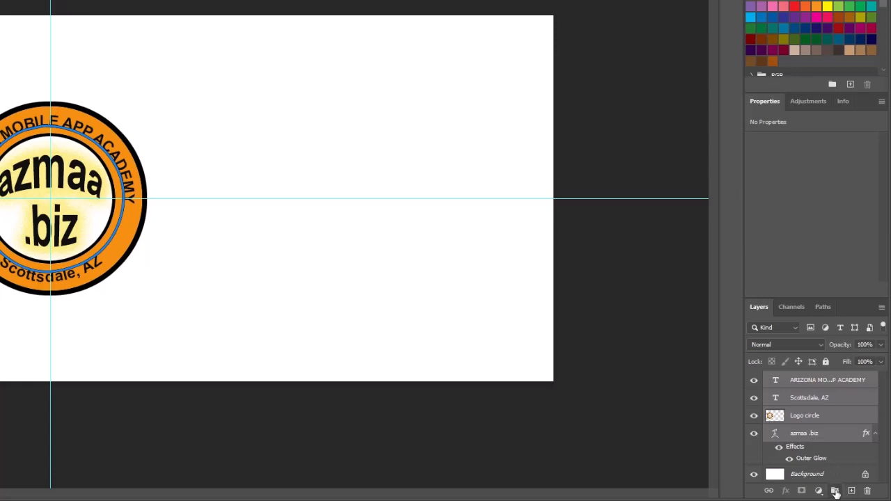
{"action": "left_click", "coordinate": [835, 492]}
{"action": "double_click", "coordinate": [797, 381]}
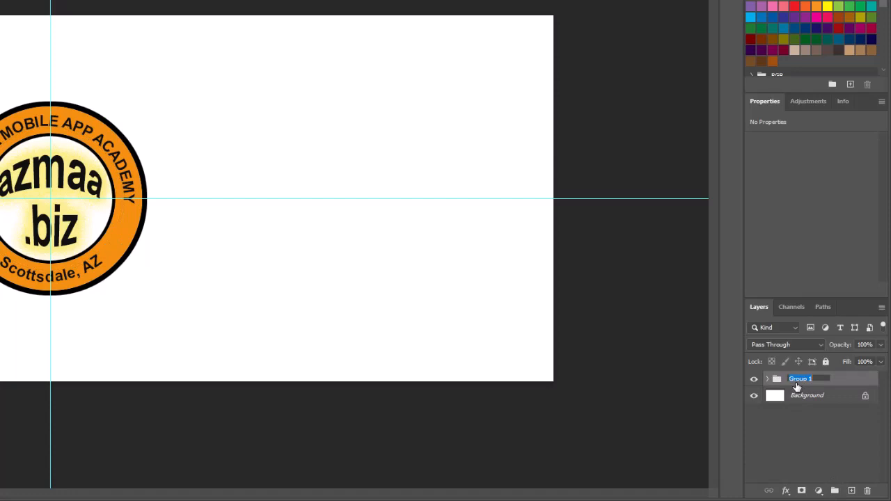
{"action": "type", "text": "Logo"}
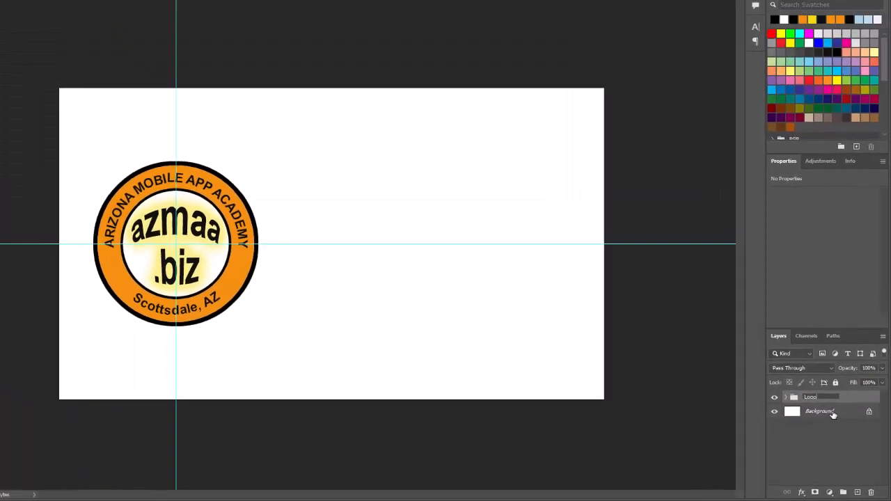
{"action": "left_click", "coordinate": [823, 398]}
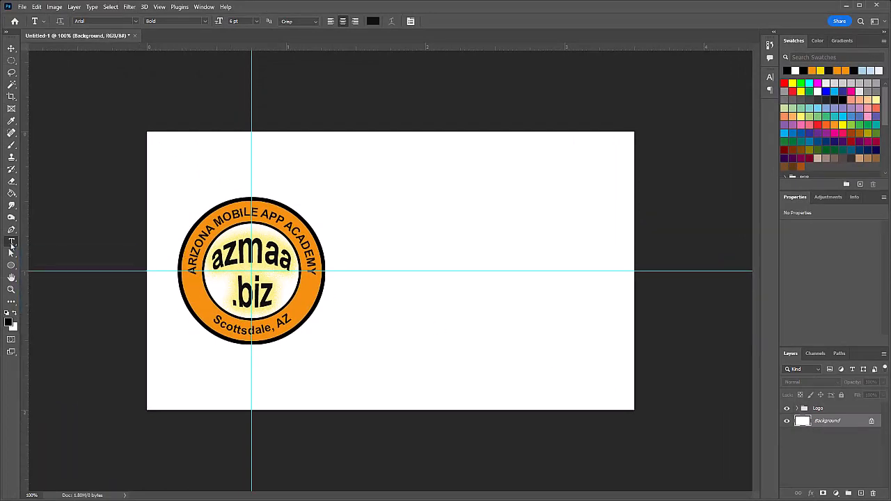
Step: Type the card owner's full name as a new text line right of the logo, then select it
{"action": "left_click", "coordinate": [348, 203]}
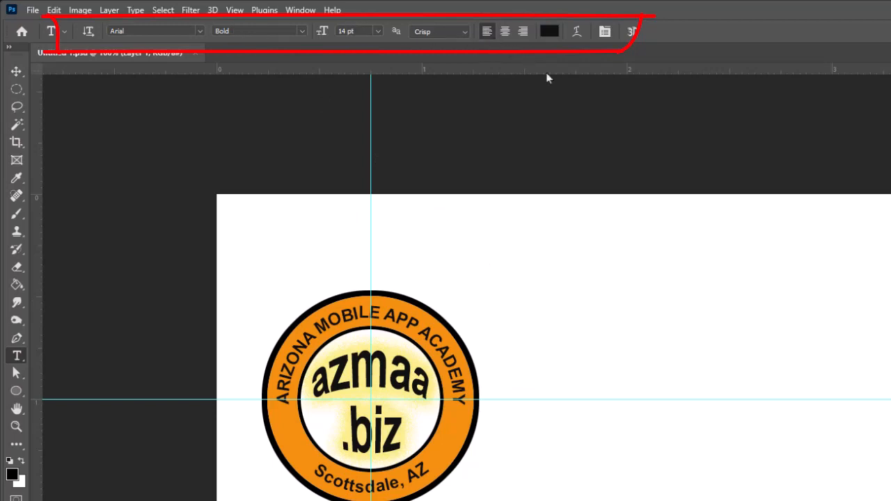
{"action": "left_click", "coordinate": [502, 293]}
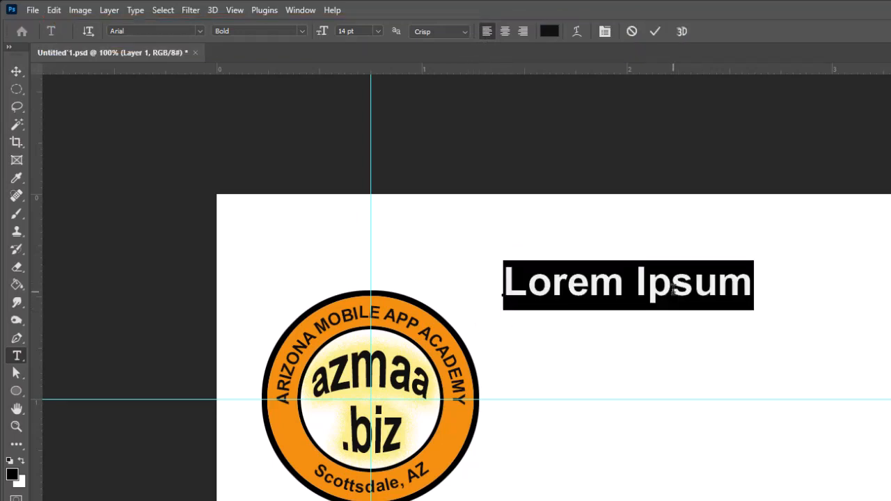
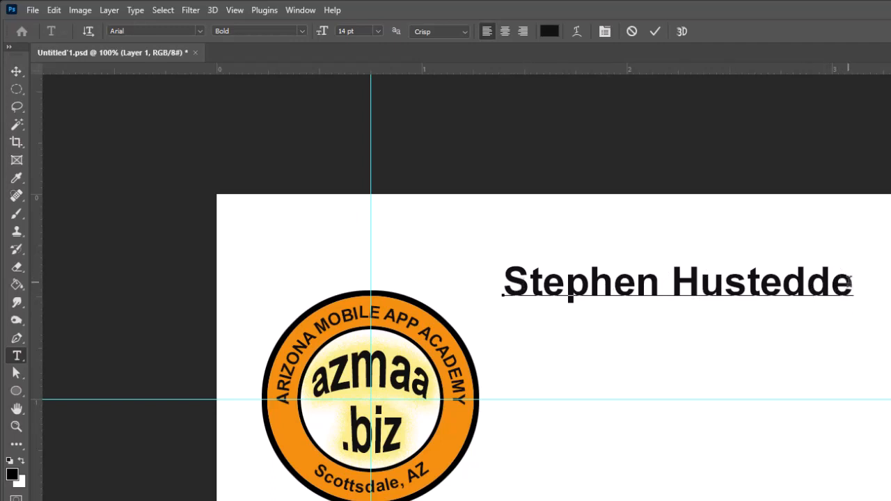
{"action": "left_click_drag", "start_coordinate": [852, 284], "coordinate": [471, 263]}
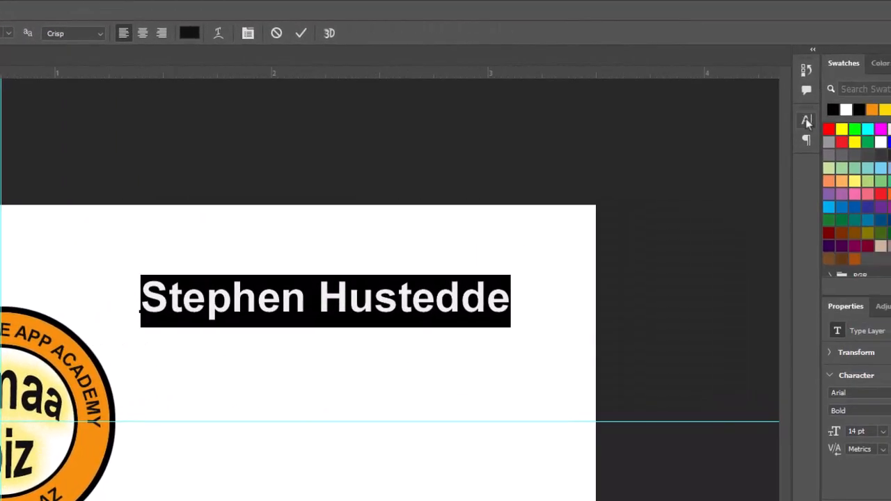
Step: Tighten the name's tracking to -25, then to -35, in the Character panel
{"action": "left_click", "coordinate": [806, 122]}
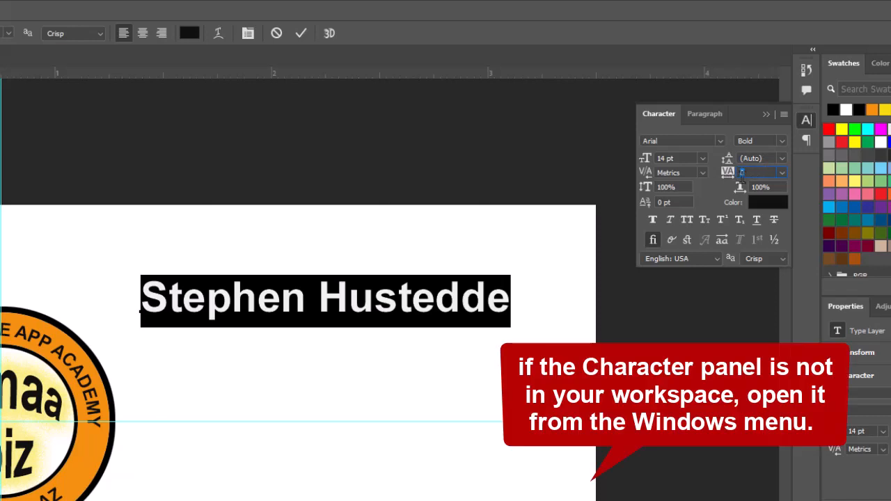
{"action": "left_click", "coordinate": [783, 174]}
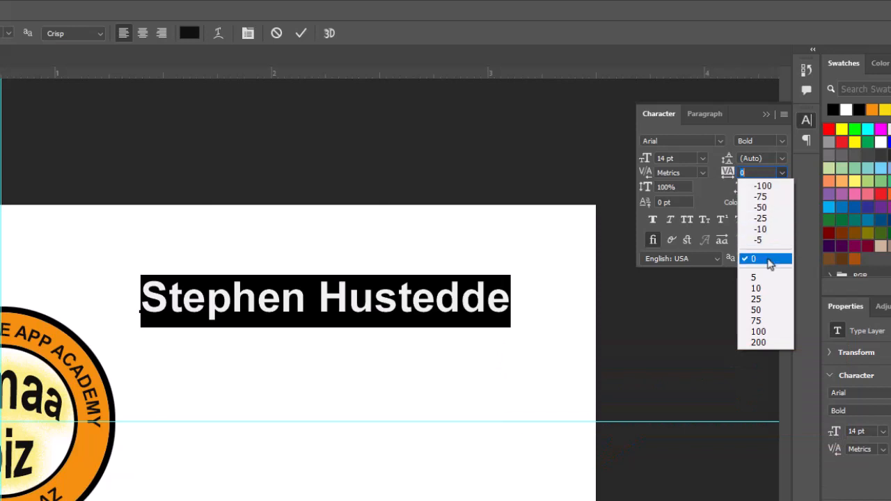
{"action": "left_click", "coordinate": [774, 218]}
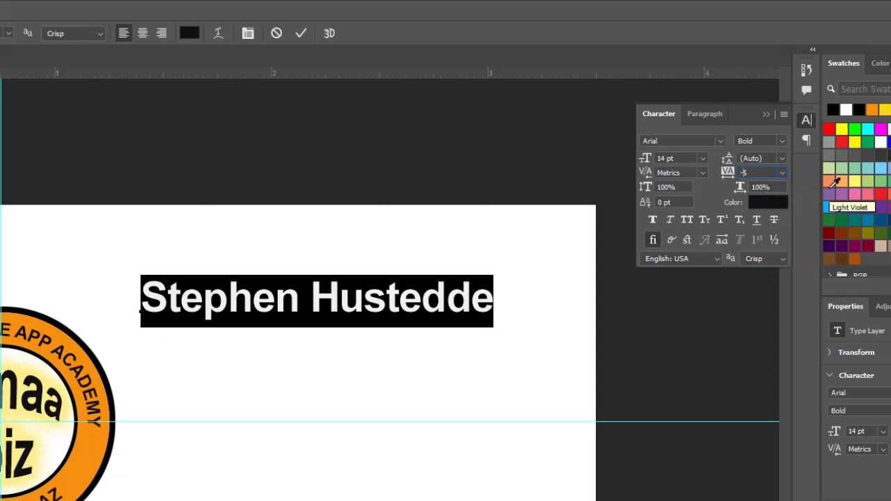
{"action": "key", "text": "Return"}
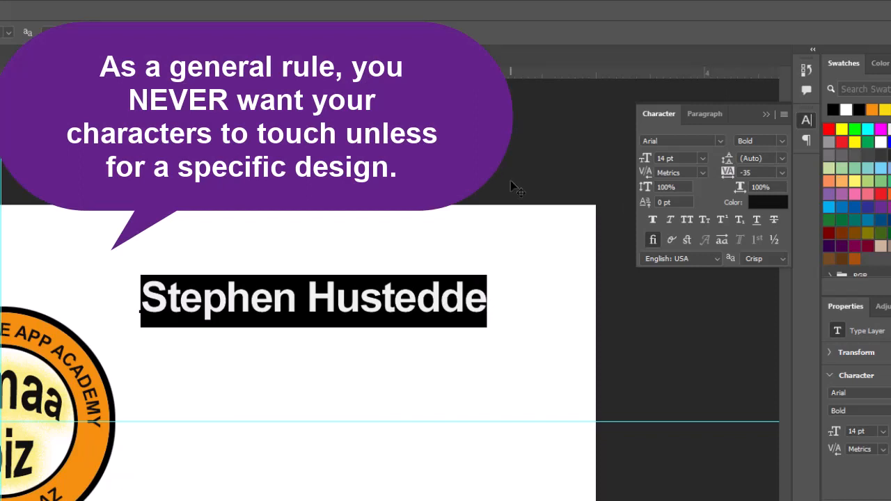
Step: Set the kerning between two surname letters to 20
{"action": "left_click", "coordinate": [416, 299]}
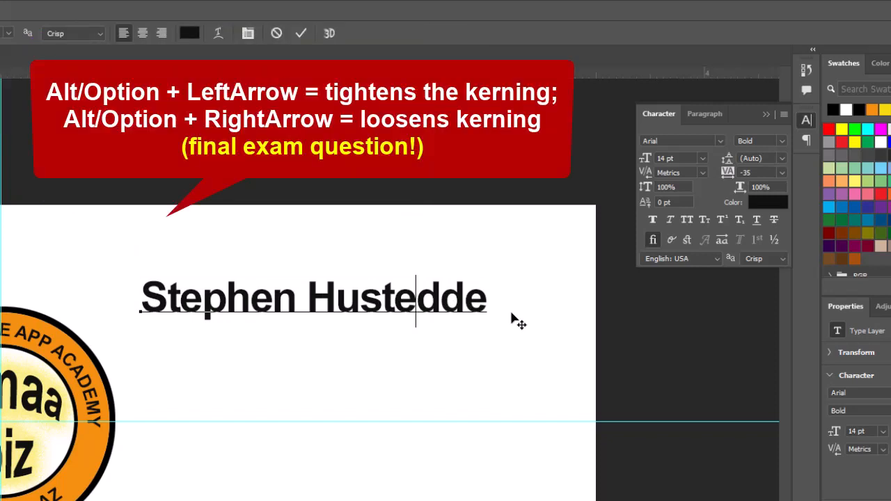
{"action": "key", "text": "alt+Right"}
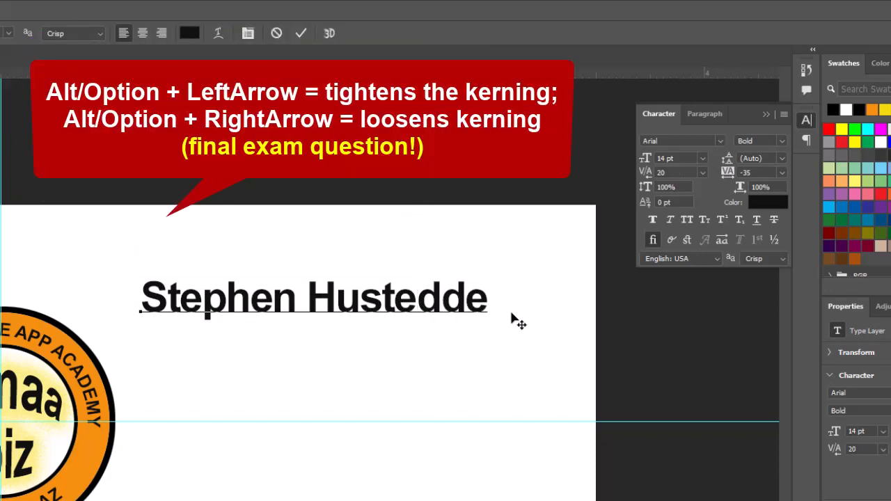
{"action": "key", "text": "alt+Right"}
{"action": "key", "text": "alt+Right"}
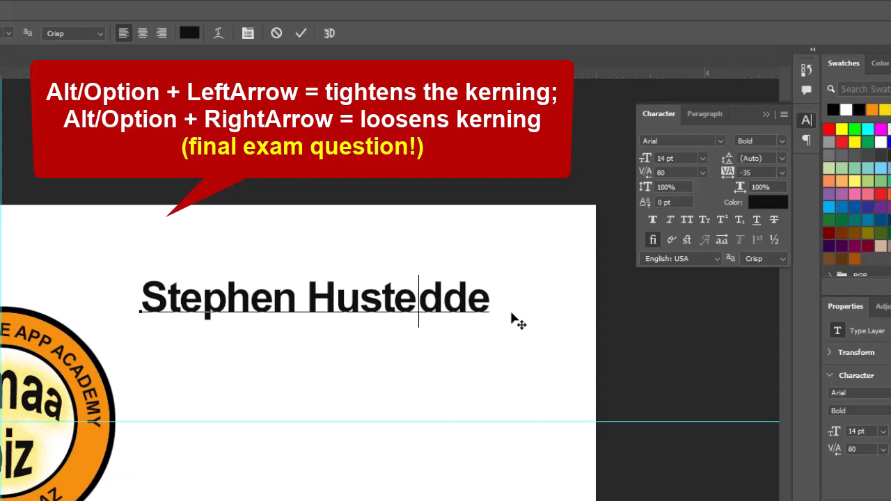
{"action": "key", "text": "alt+Left"}
{"action": "key", "text": "alt+Left"}
{"action": "key", "text": "alt+Left"}
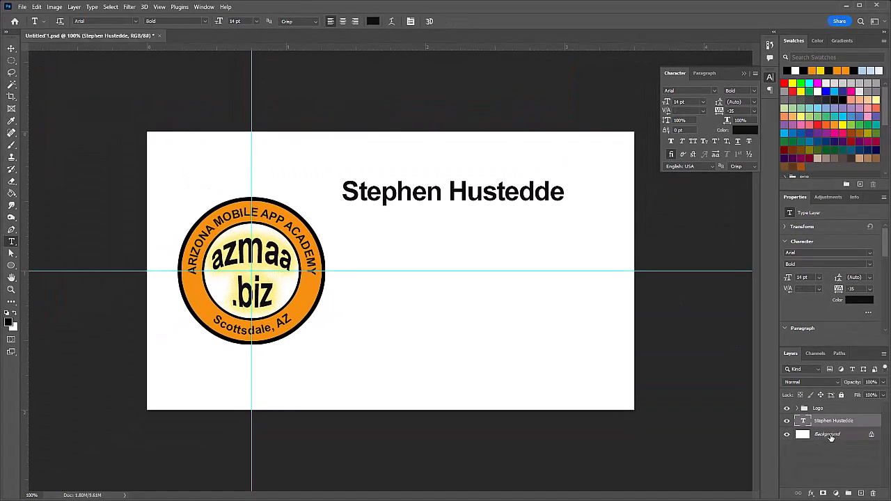
Step: Add a 12 pt, -10 tracking line 'Adobe Photoshop Specialist' below the name
{"action": "left_click", "coordinate": [828, 435]}
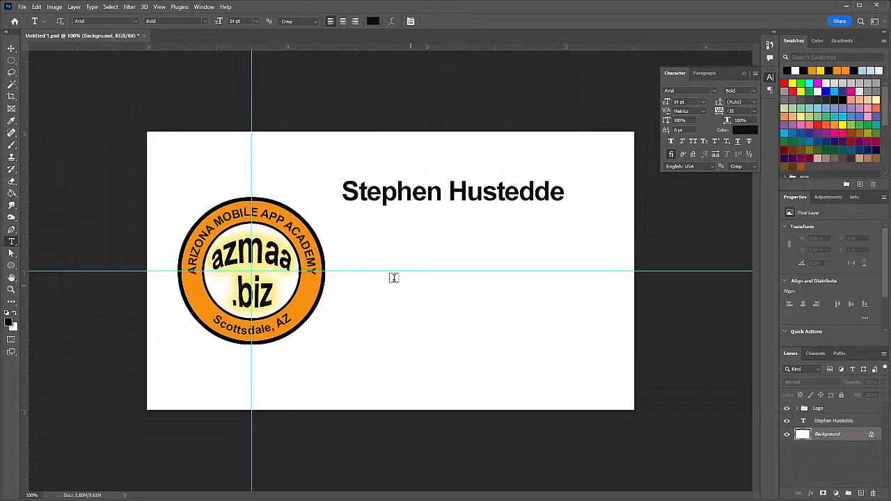
{"action": "left_click", "coordinate": [348, 235]}
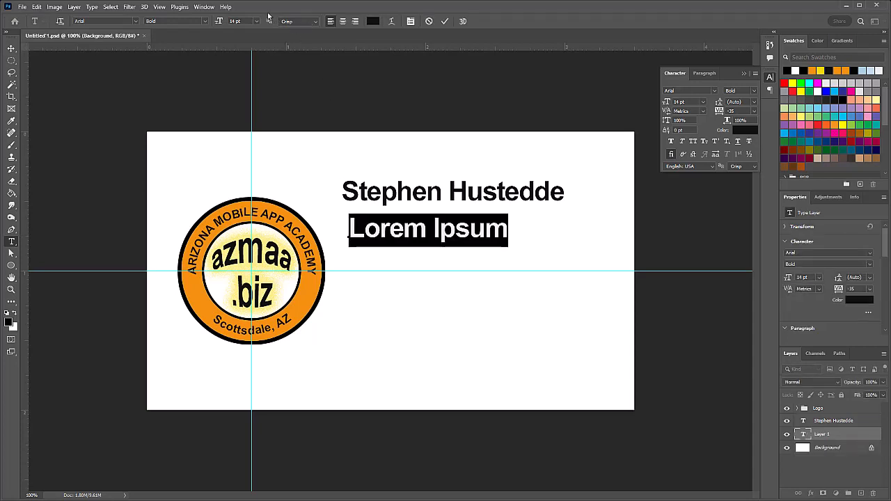
{"action": "left_click", "coordinate": [257, 23]}
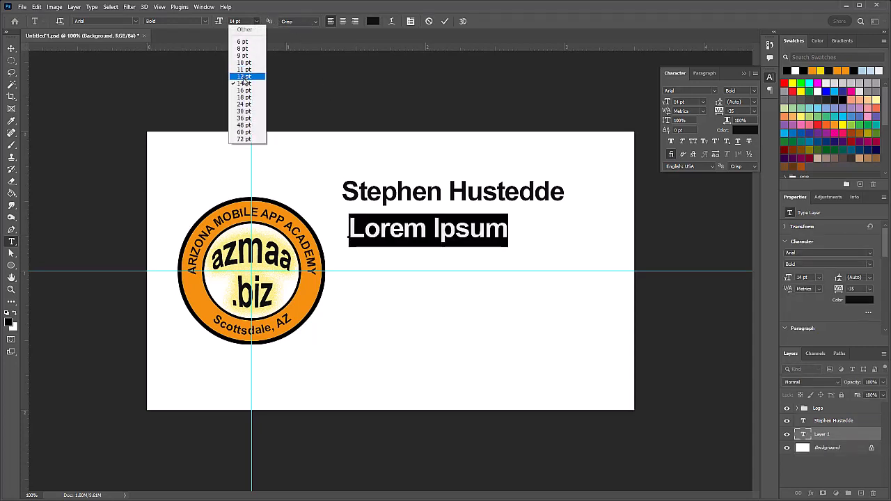
{"action": "left_click", "coordinate": [247, 80]}
{"action": "left_click", "coordinate": [753, 110]}
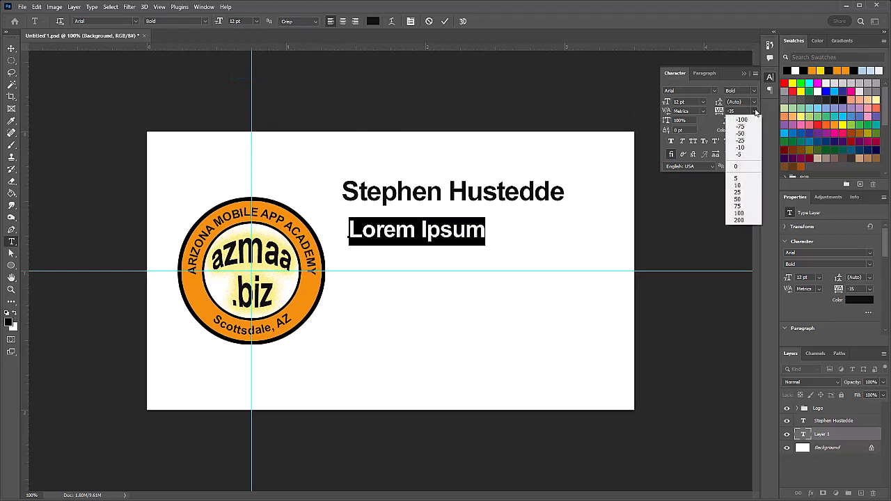
{"action": "left_click", "coordinate": [744, 148]}
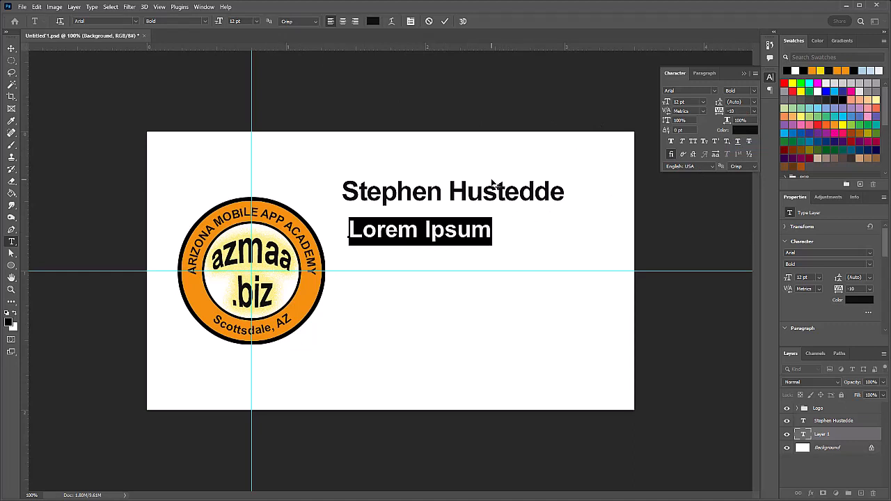
{"action": "type", "text": "Adobe   "}
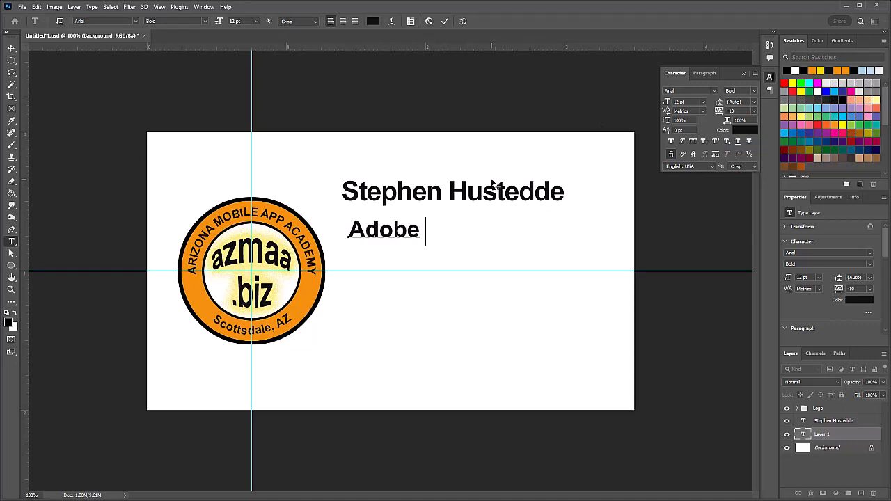
{"action": "type", "text": "Photoshop Spec"}
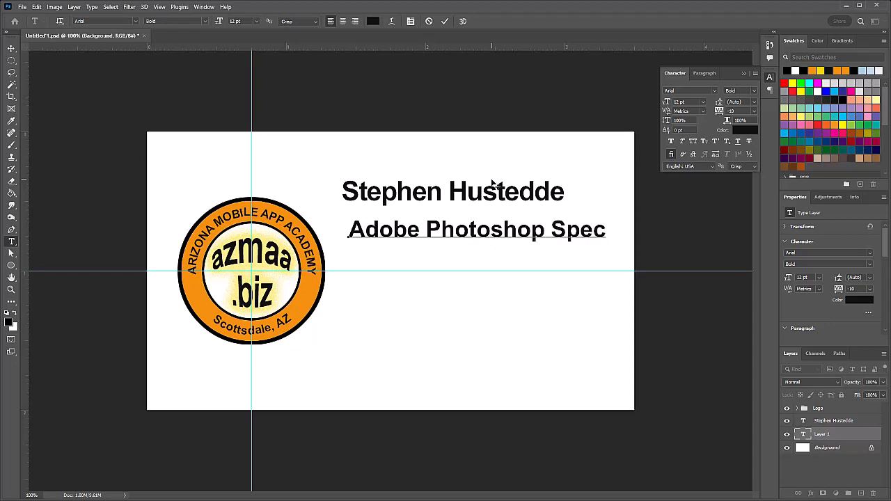
{"action": "type", "text": "ialist"}
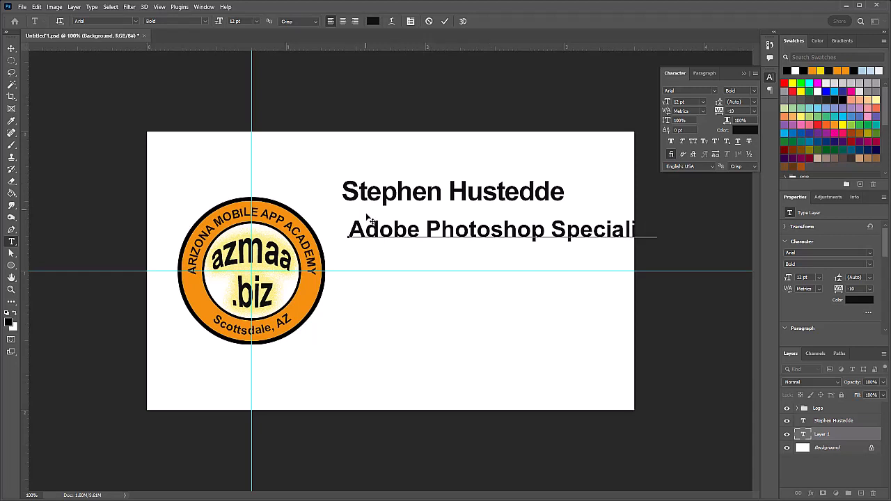
Step: Shrink the 'Adobe Photoshop Specialist' title to 9 pt
{"action": "left_click_drag", "start_coordinate": [348, 231], "coordinate": [741, 224]}
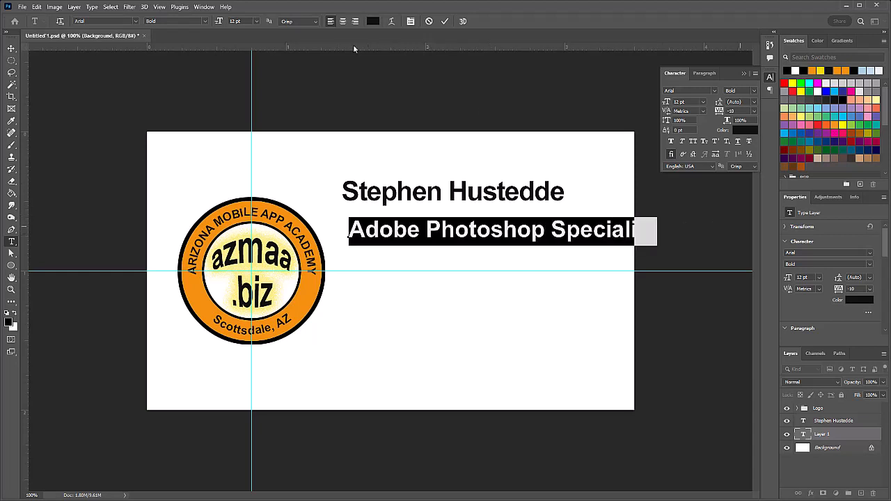
{"action": "left_click", "coordinate": [258, 22]}
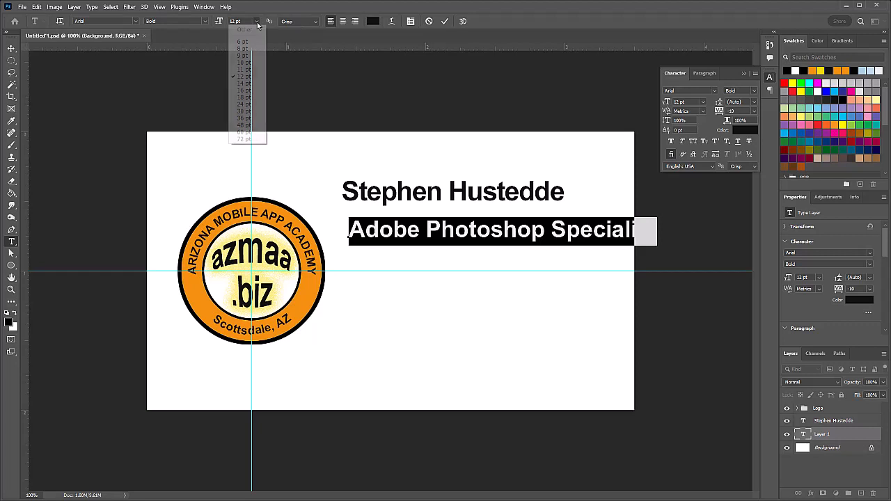
{"action": "left_click", "coordinate": [244, 62]}
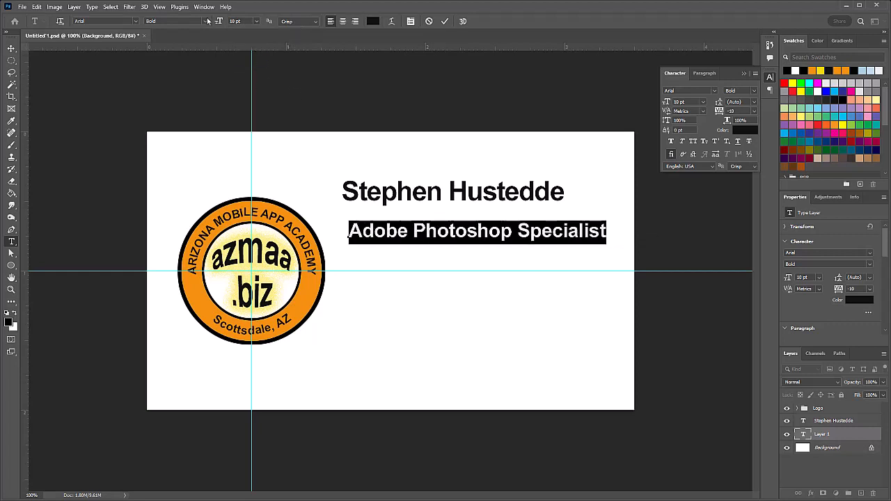
{"action": "left_click", "coordinate": [256, 21]}
{"action": "left_click", "coordinate": [249, 55]}
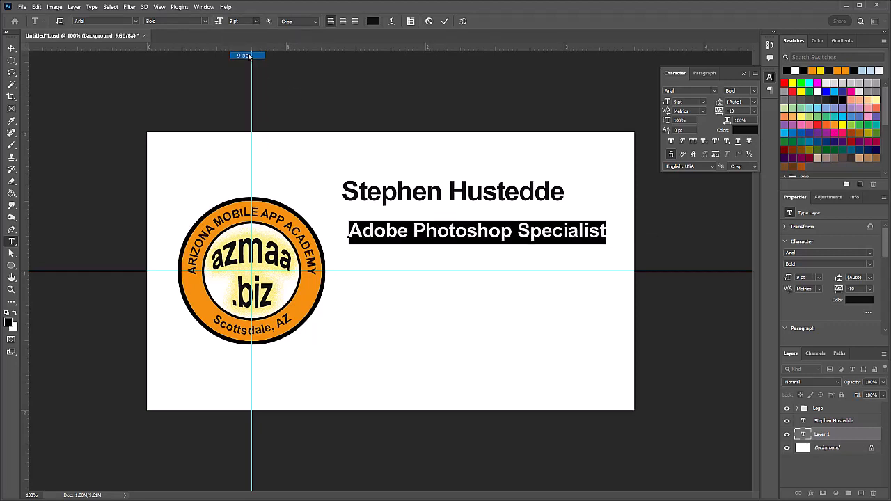
{"action": "left_click", "coordinate": [11, 48]}
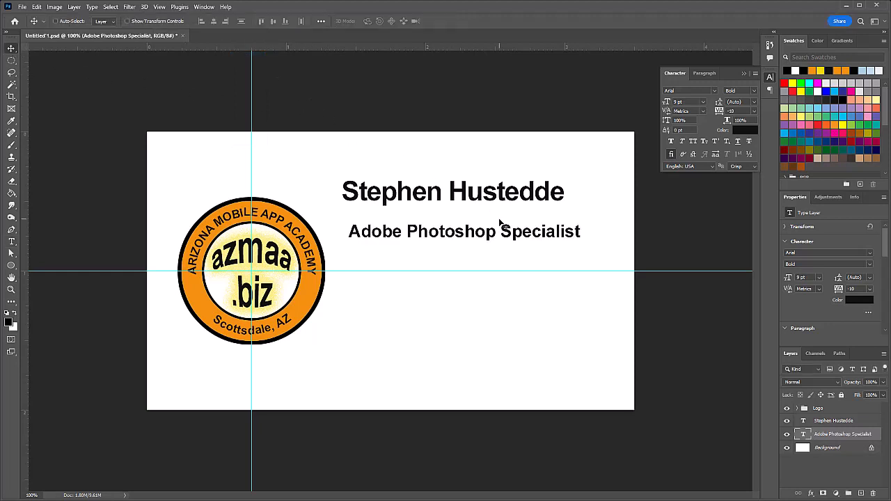
Step: Move the title line up under the name and add an 'Arizona Mobile App Academy' line
{"action": "left_click_drag", "start_coordinate": [508, 233], "coordinate": [501, 219]}
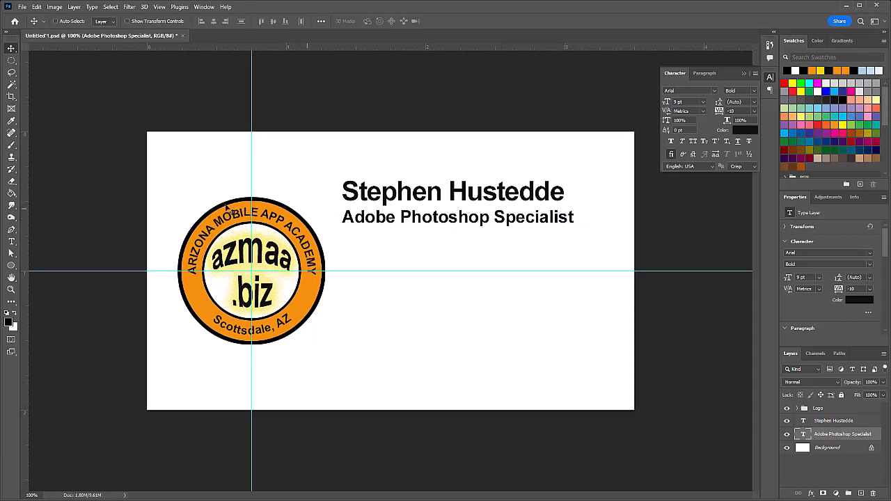
{"action": "left_click", "coordinate": [11, 242]}
{"action": "left_click", "coordinate": [575, 217]}
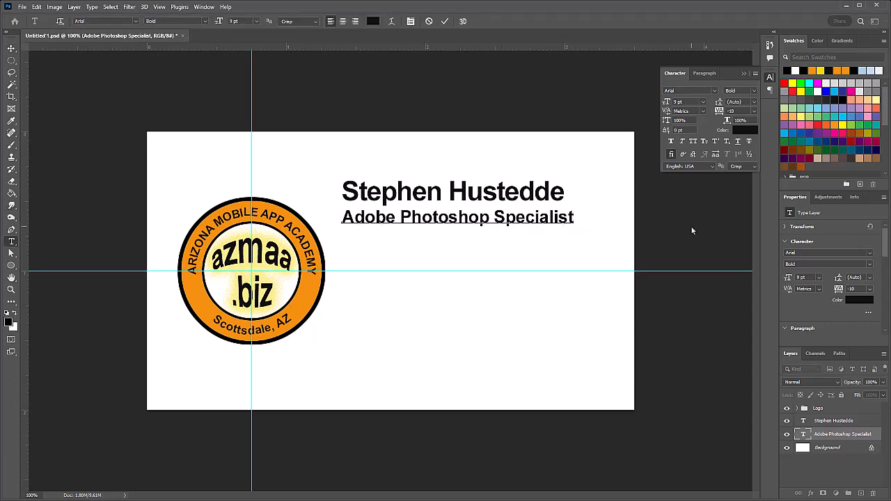
{"action": "key", "text": "Return"}
{"action": "type", "text": "Arizona"}
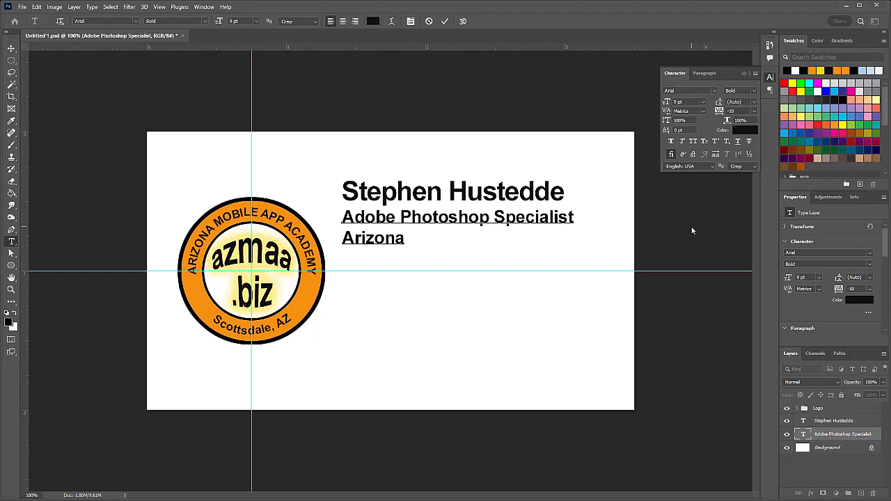
{"action": "type", "text": " Mobi"}
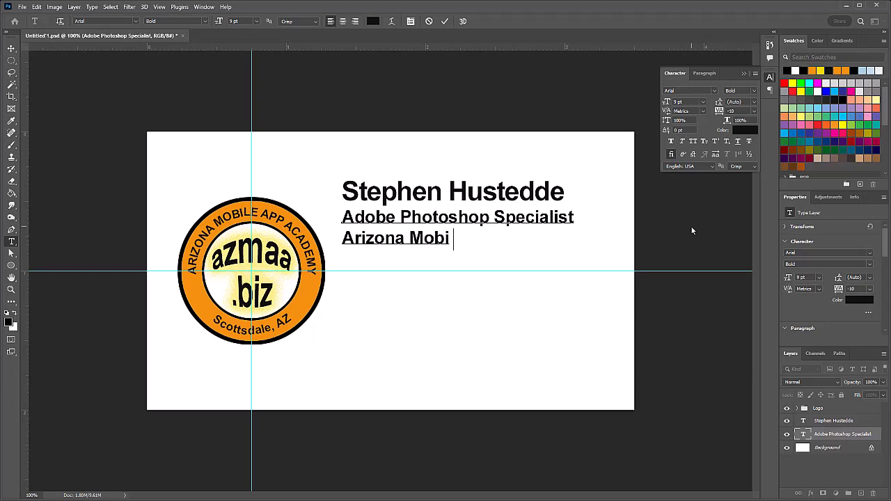
{"action": "type", "text": "le App"}
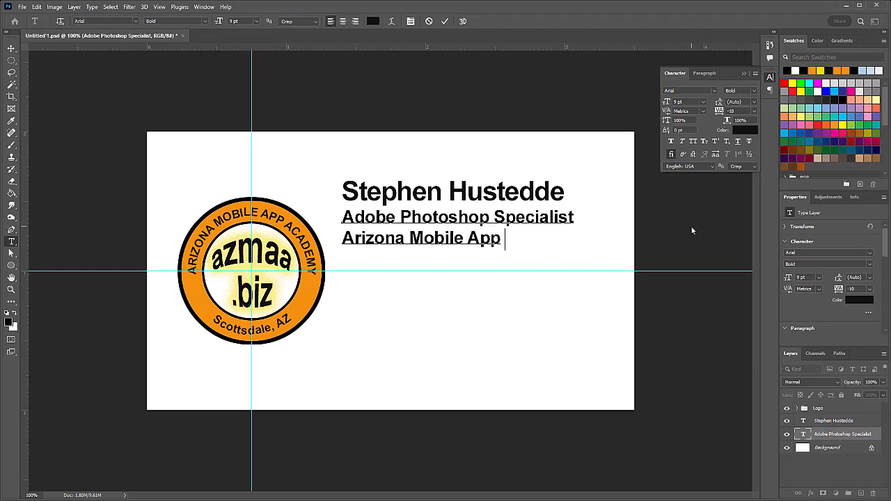
{"action": "type", "text": " Academy"}
Step: Add the street address and city/state/ZIP lines, then begin the Email label
{"action": "key", "text": "Return"}
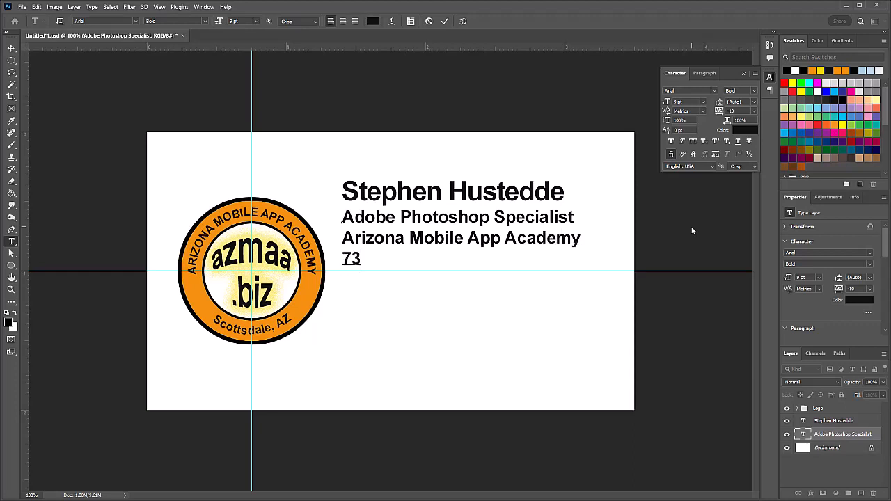
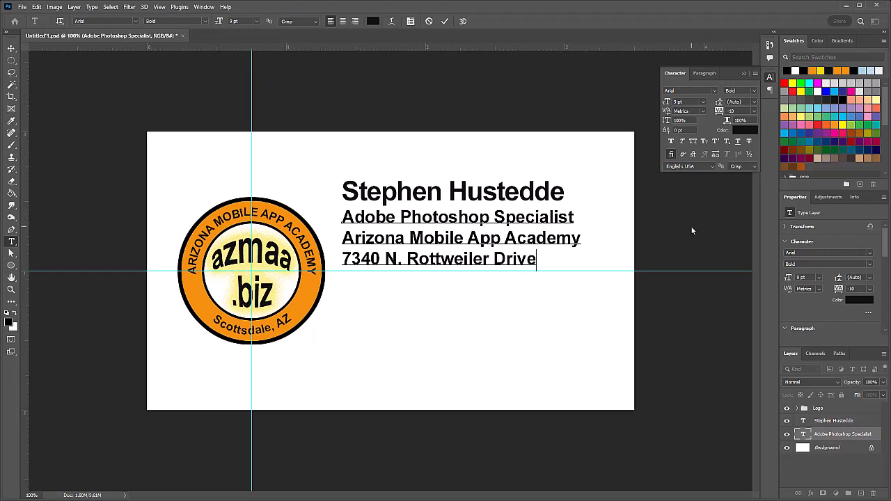
{"action": "key", "text": "Return"}
{"action": "type", "text": "Scottsdale,"}
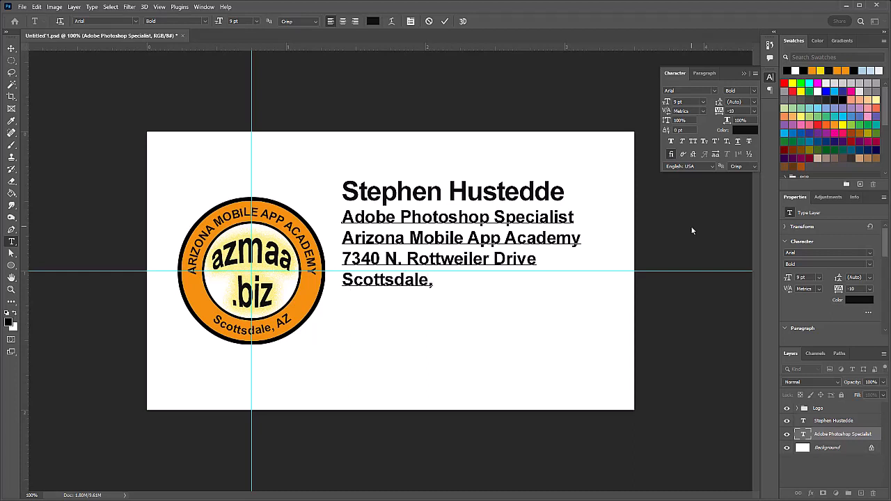
{"action": "type", "text": " AZ 85218  "}
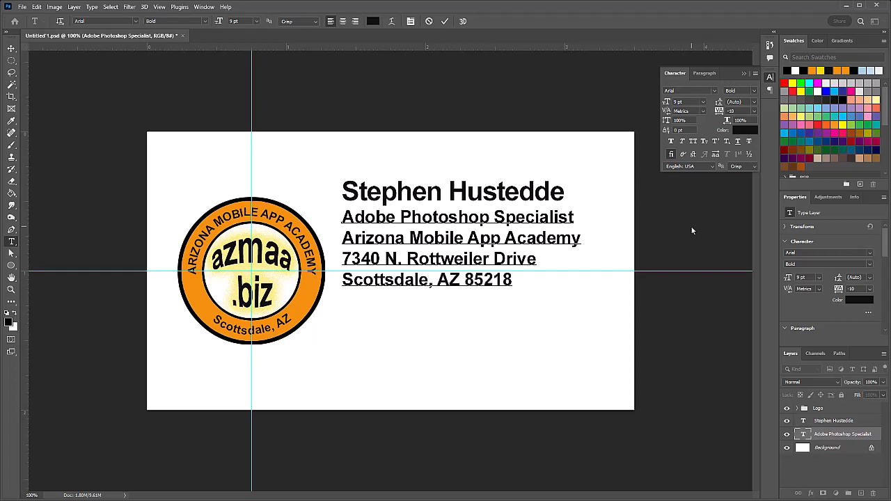
{"action": "type", "text": "Email"}
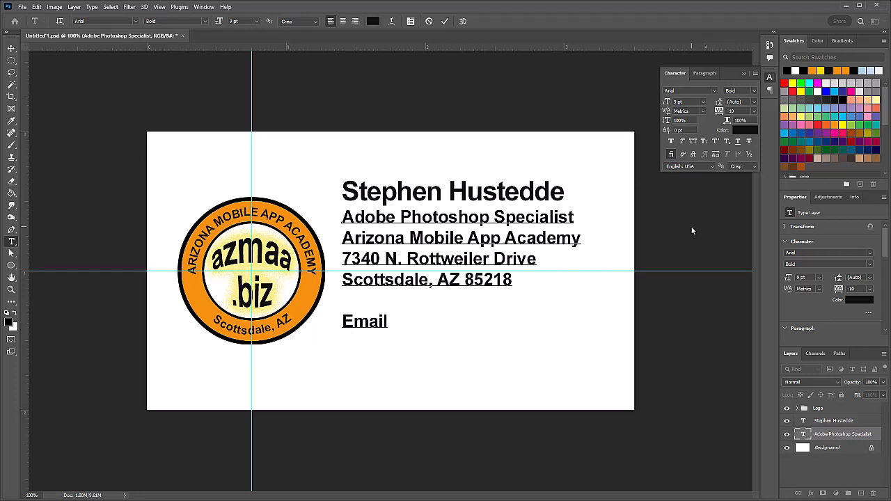
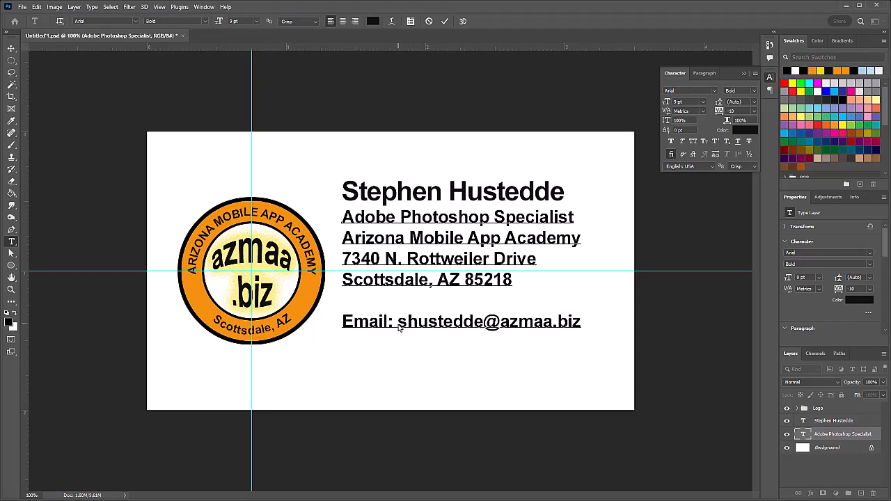
Step: Complete the Email line with the owner's email address and add a Phone line with their number
{"action": "type", "text": "Phone: 480.555.6789"}
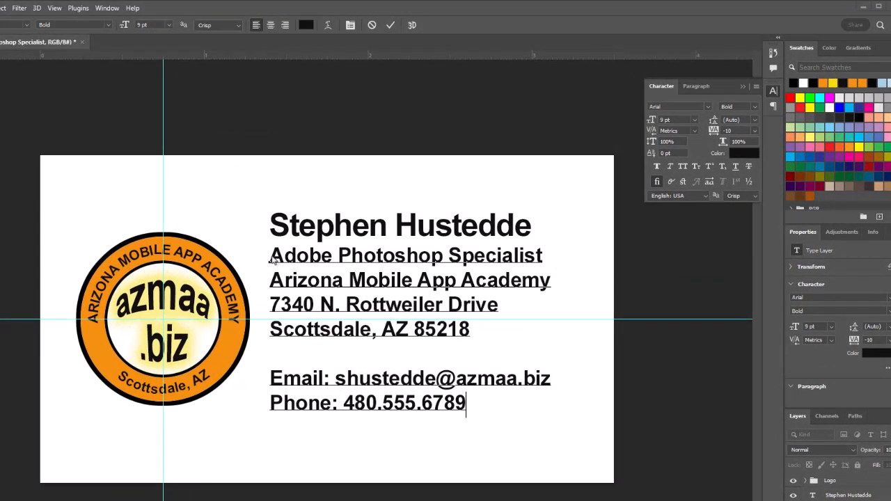
{"action": "left_click_drag", "start_coordinate": [272, 257], "coordinate": [555, 260]}
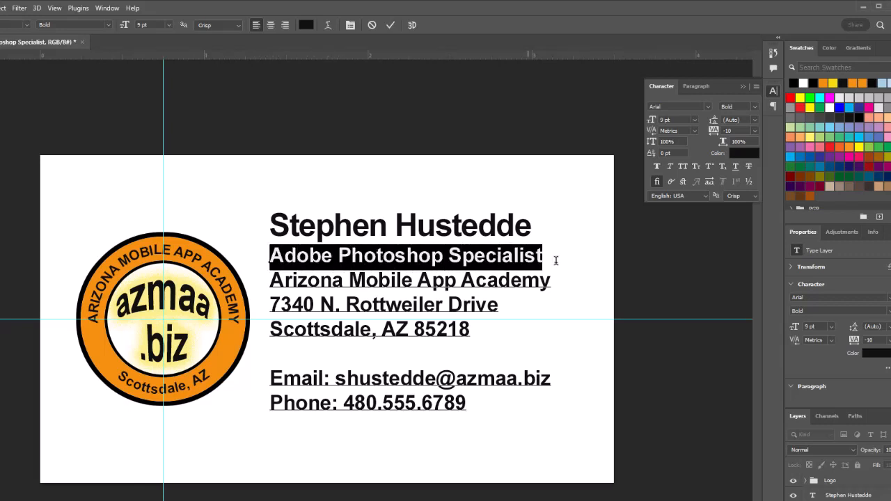
Step: Make the 'Adobe Photoshop Specialist' line Bold Italic in the logo's orange, f38f0c
{"action": "left_click", "coordinate": [109, 26]}
{"action": "left_click", "coordinate": [98, 96]}
{"action": "left_click", "coordinate": [306, 26]}
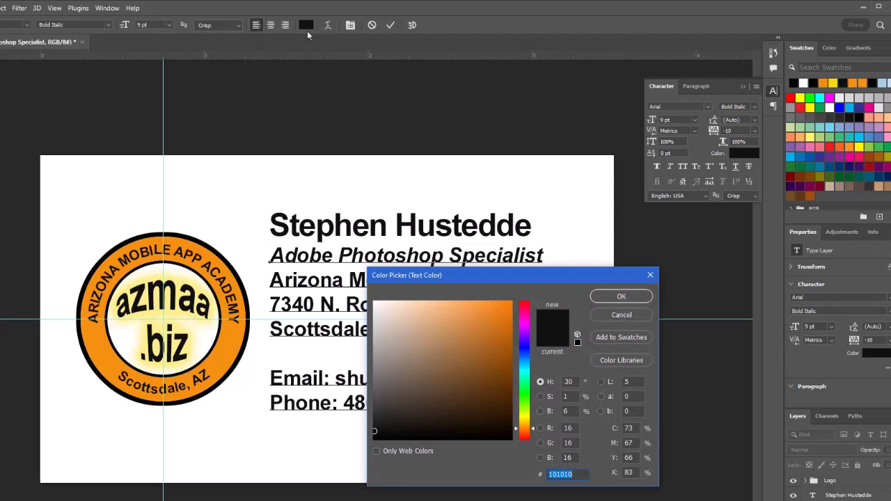
{"action": "left_click", "coordinate": [234, 335]}
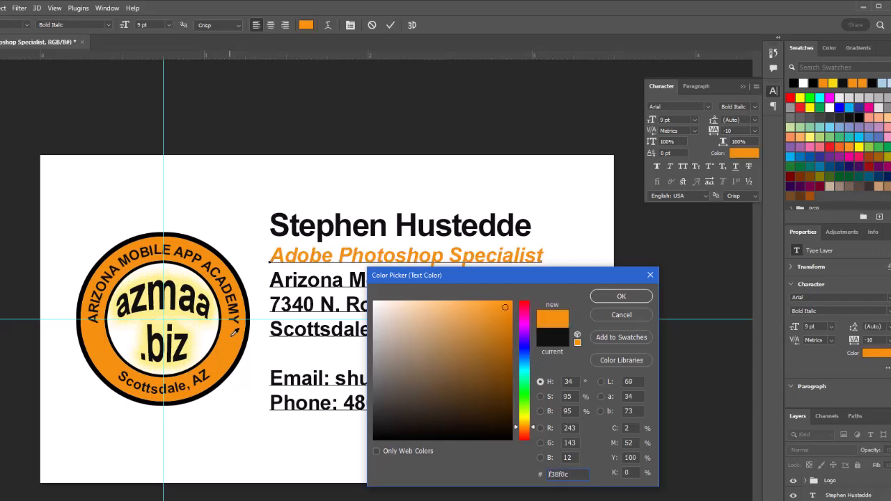
{"action": "left_click", "coordinate": [621, 297]}
{"action": "left_click_drag", "start_coordinate": [270, 378], "coordinate": [331, 373]}
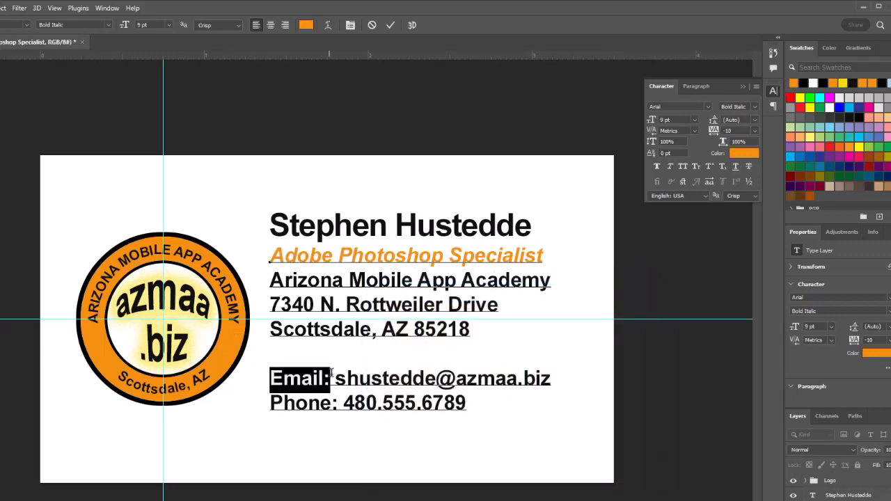
Step: Color the 'Email:' and 'Phone:' labels dark grey 5d5c5a
{"action": "left_click", "coordinate": [304, 26]}
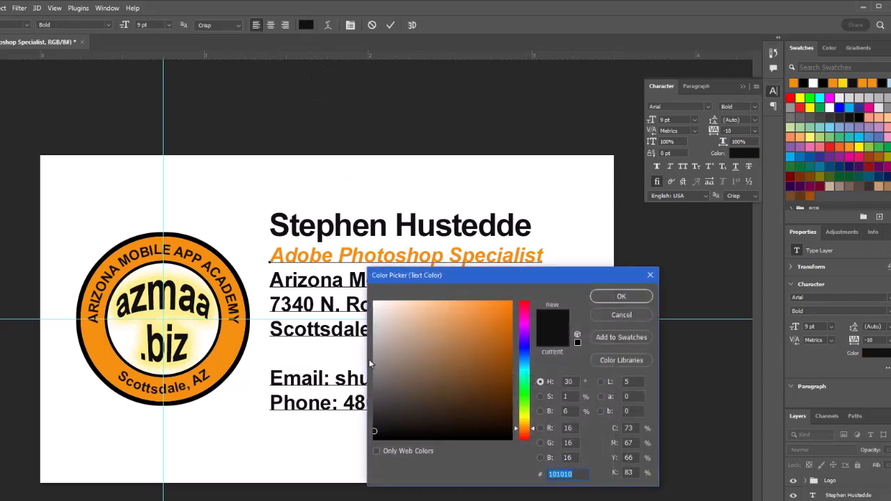
{"action": "left_click", "coordinate": [377, 389]}
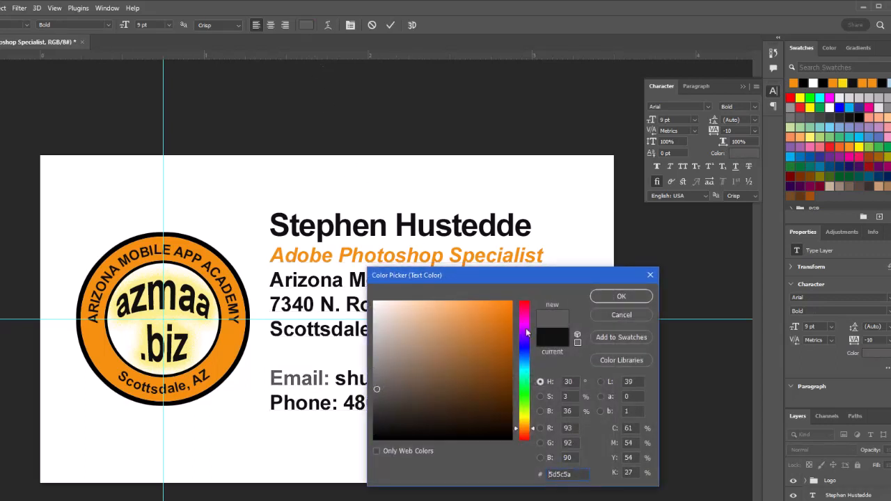
{"action": "left_click", "coordinate": [612, 298]}
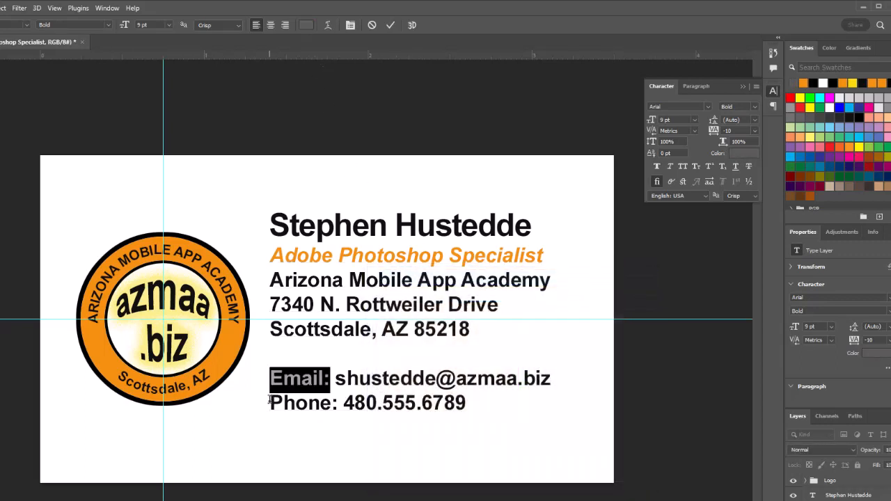
{"action": "left_click_drag", "start_coordinate": [269, 403], "coordinate": [338, 404]}
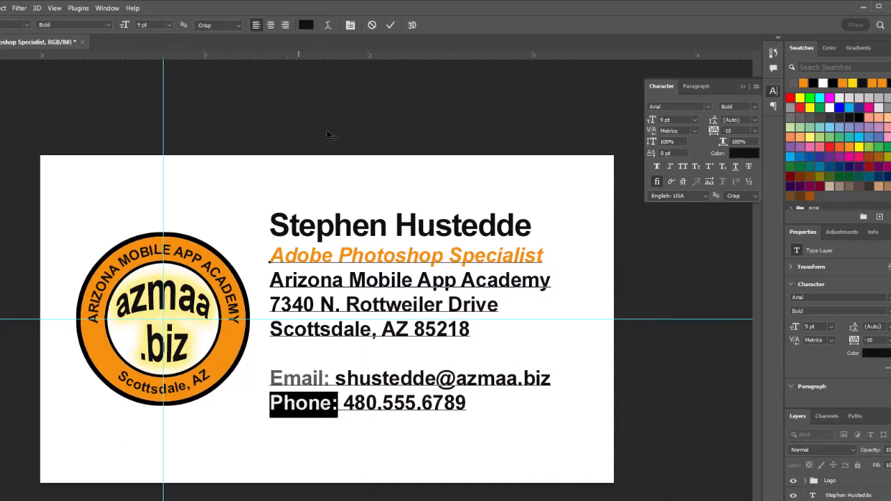
{"action": "left_click", "coordinate": [306, 25]}
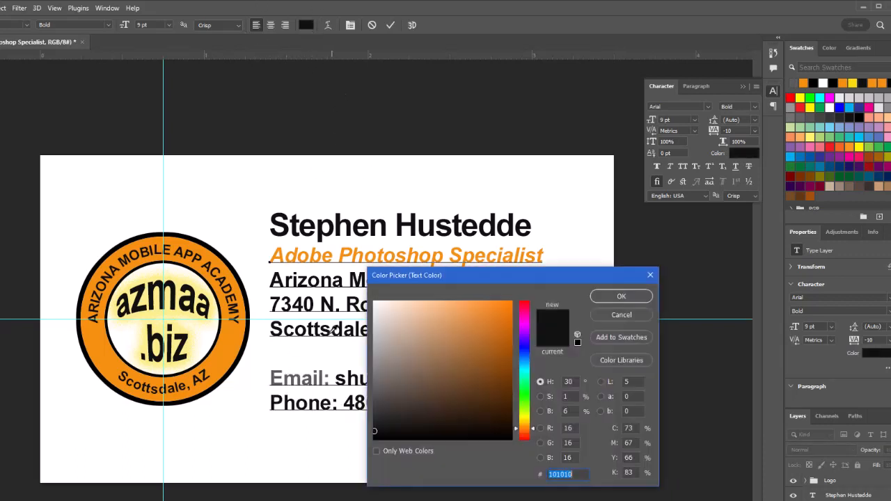
{"action": "left_click", "coordinate": [276, 369]}
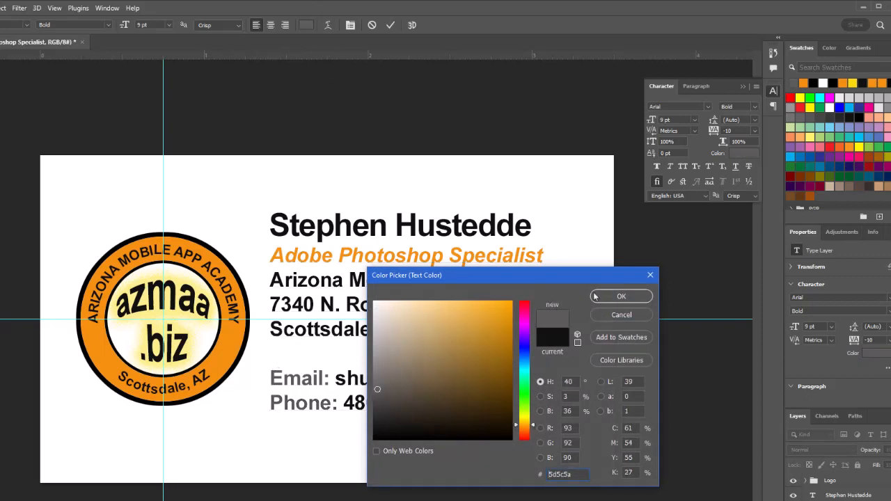
{"action": "left_click", "coordinate": [616, 298]}
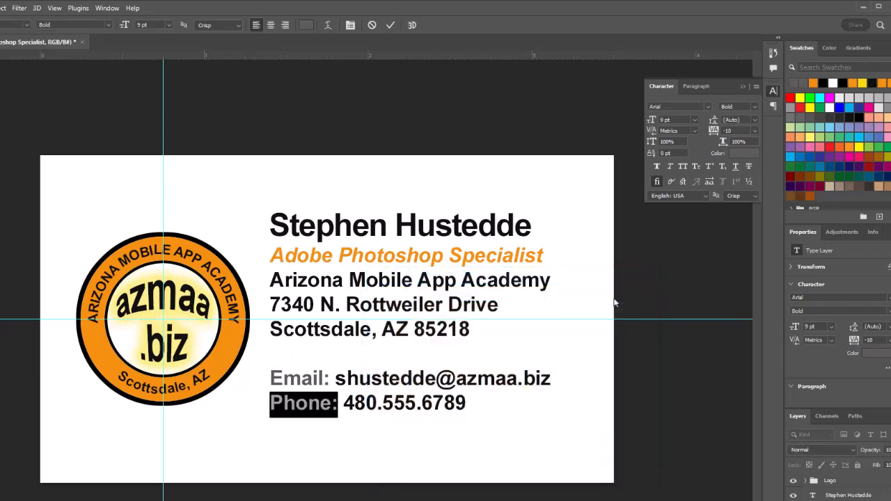
{"action": "left_click", "coordinate": [466, 404]}
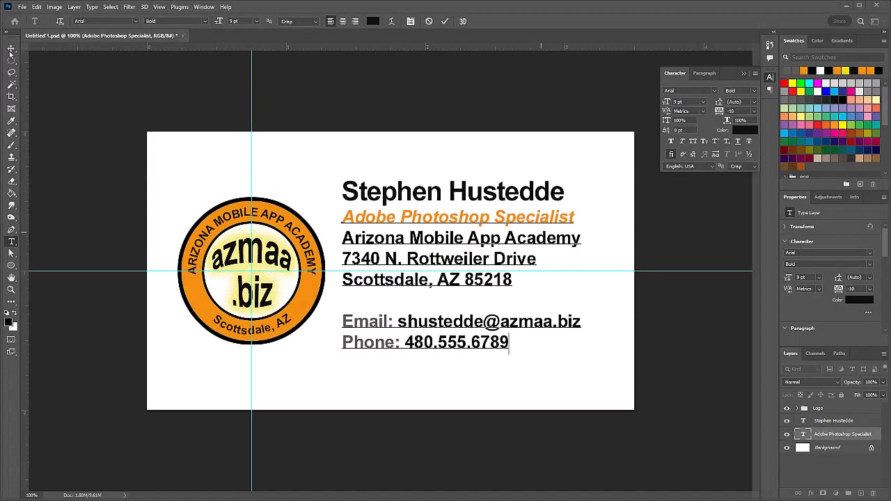
Step: Select both the name and contact text layers and move them slightly right and down
{"action": "left_click", "coordinate": [825, 421]}
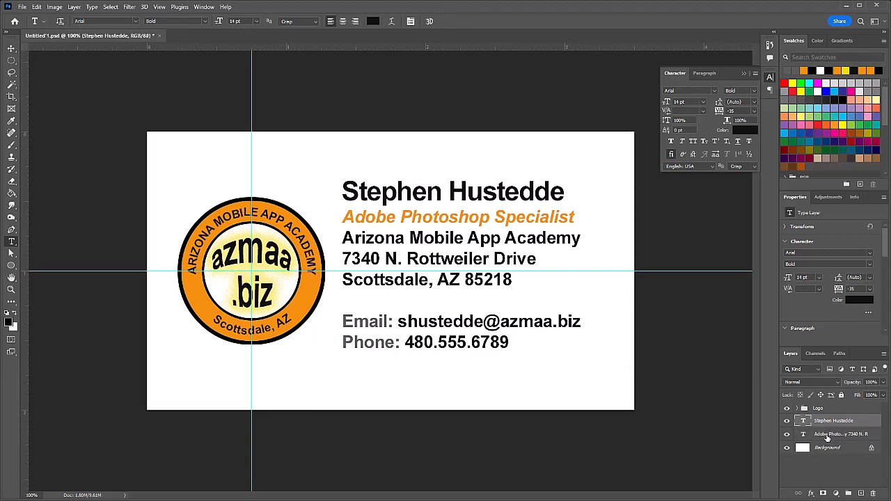
{"action": "left_click", "coordinate": [827, 435], "text": "shift"}
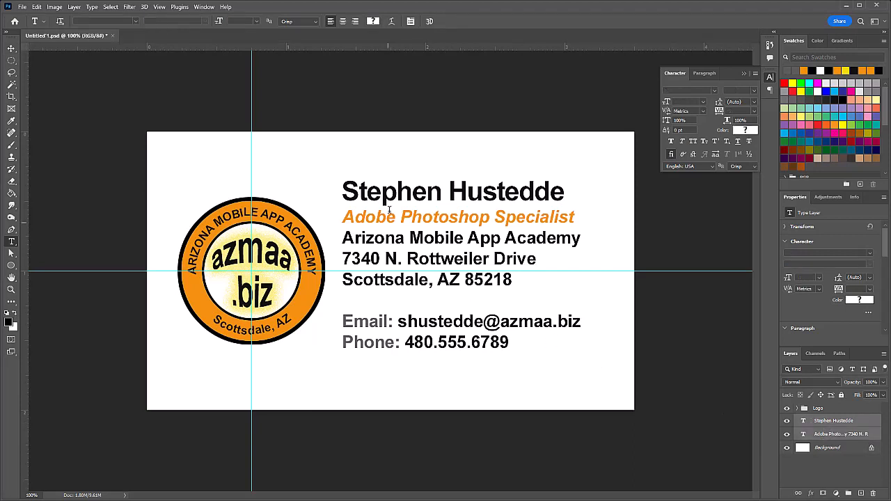
{"action": "left_click", "coordinate": [12, 48]}
{"action": "left_click_drag", "start_coordinate": [386, 192], "coordinate": [389, 212]}
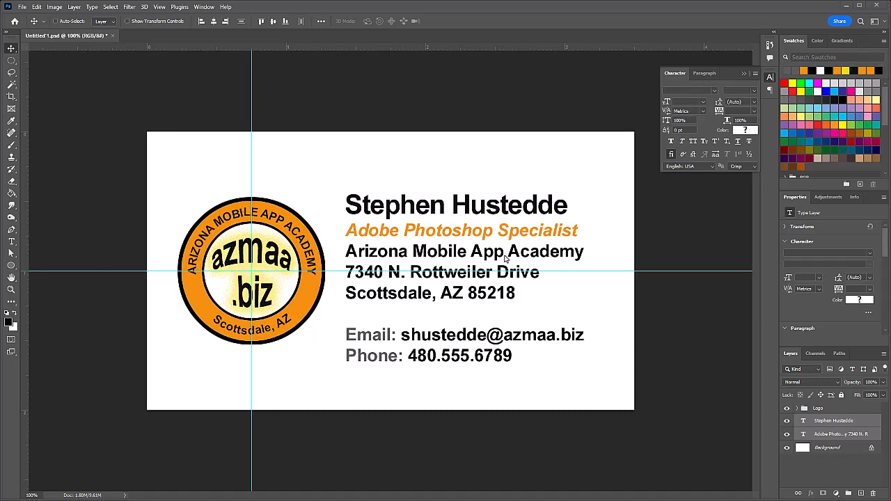
Step: Save the card as 'D01 biz card master.psd'
{"action": "left_click", "coordinate": [22, 6]}
{"action": "left_click", "coordinate": [43, 120]}
{"action": "type", "text": "D01"}
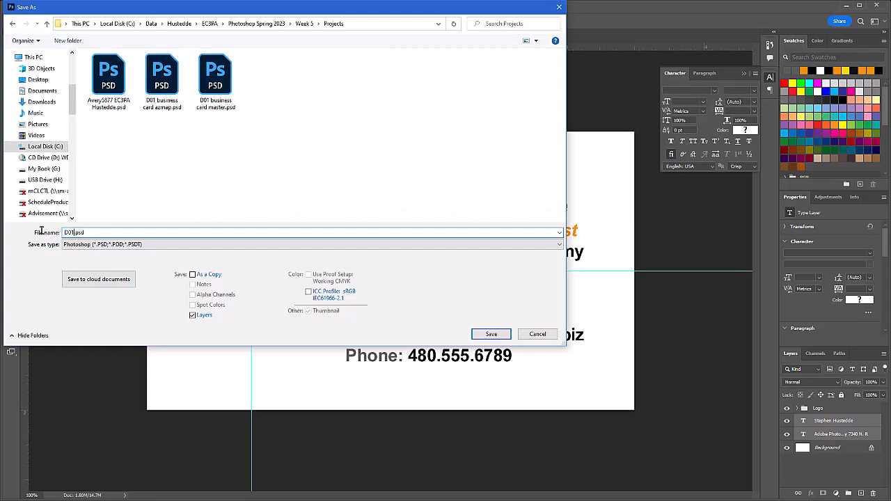
{"action": "type", "text": " biz card master"}
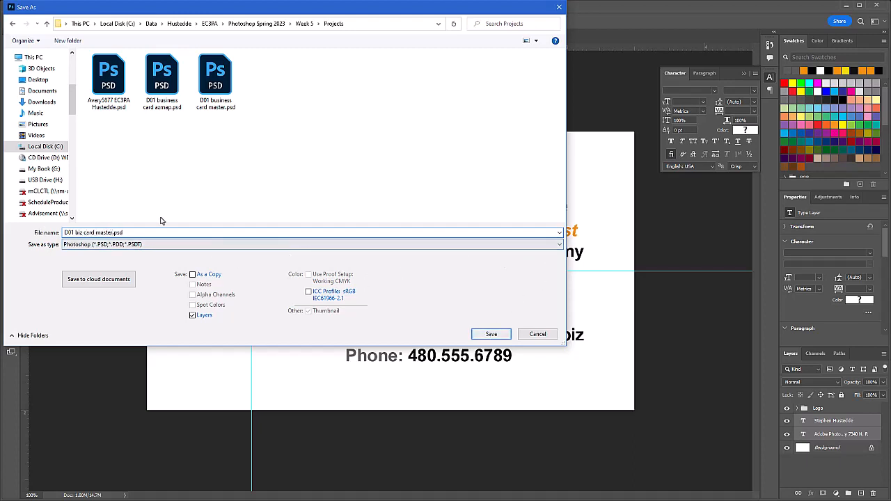
{"action": "left_click", "coordinate": [491, 334]}
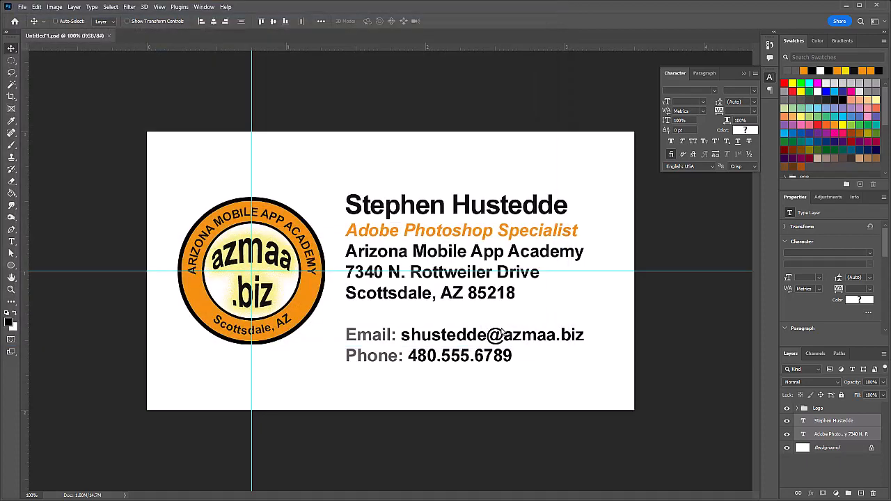
Step: Save another copy of the card in JPEG format
{"action": "left_click", "coordinate": [22, 8]}
{"action": "left_click", "coordinate": [27, 120]}
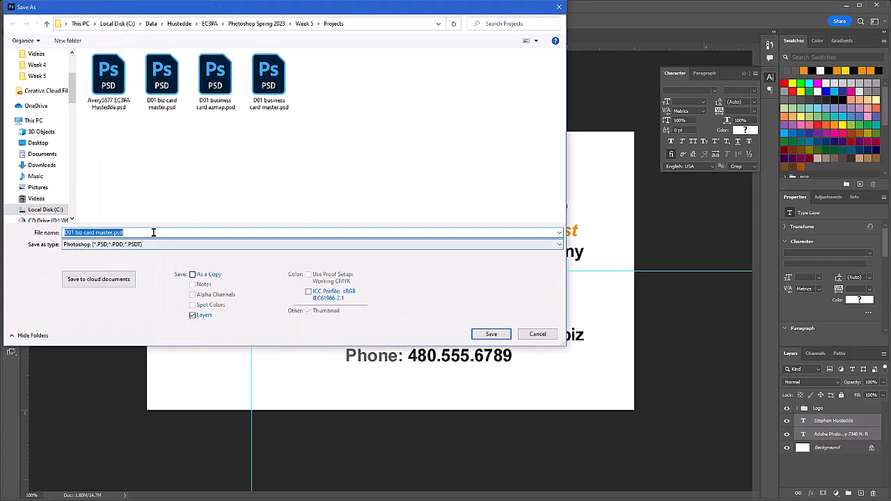
{"action": "left_click", "coordinate": [561, 244]}
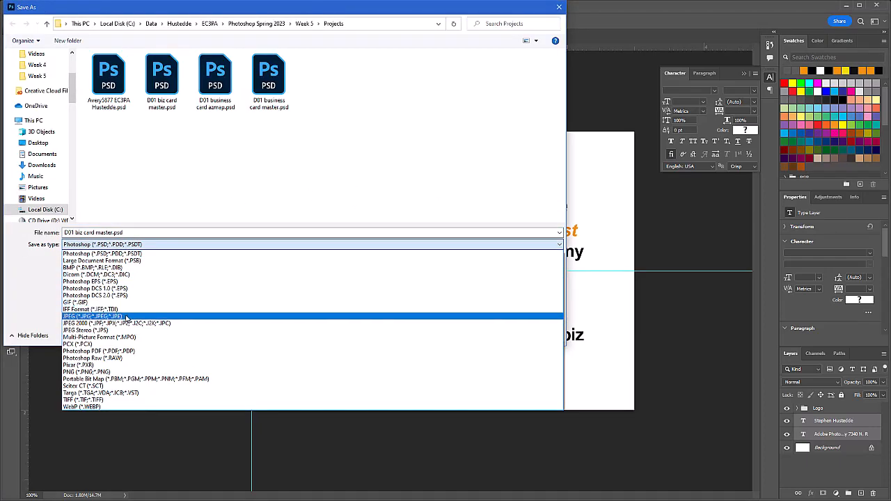
{"action": "left_click", "coordinate": [126, 318]}
{"action": "left_click", "coordinate": [519, 337]}
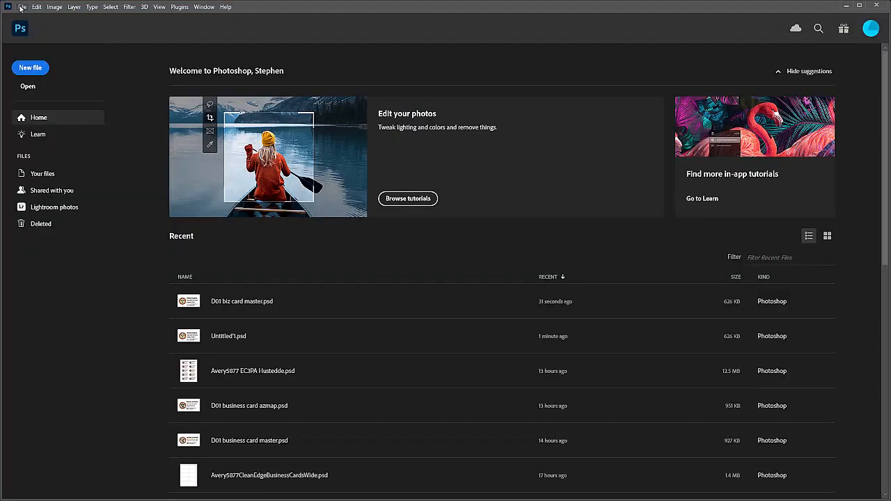
Step: Open the Avery5877CleanEdgeBusinessCardsWide.psd ten-card sheet template
{"action": "left_click", "coordinate": [23, 7]}
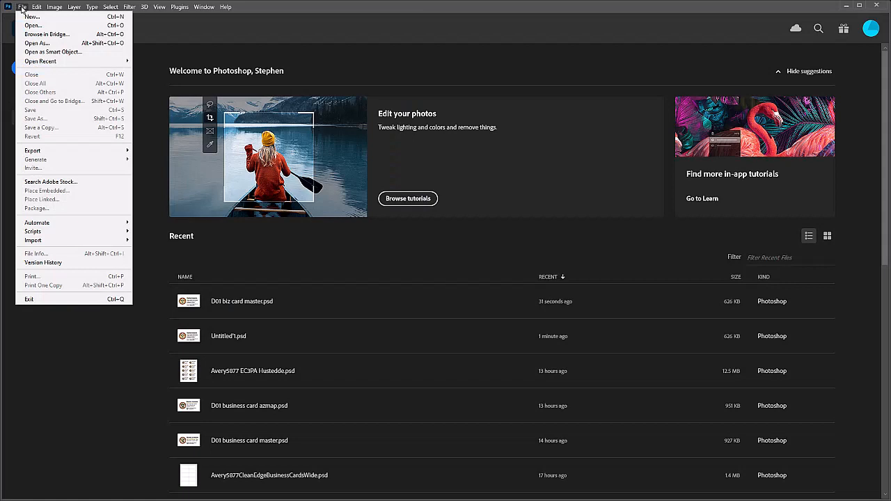
{"action": "left_click", "coordinate": [31, 25]}
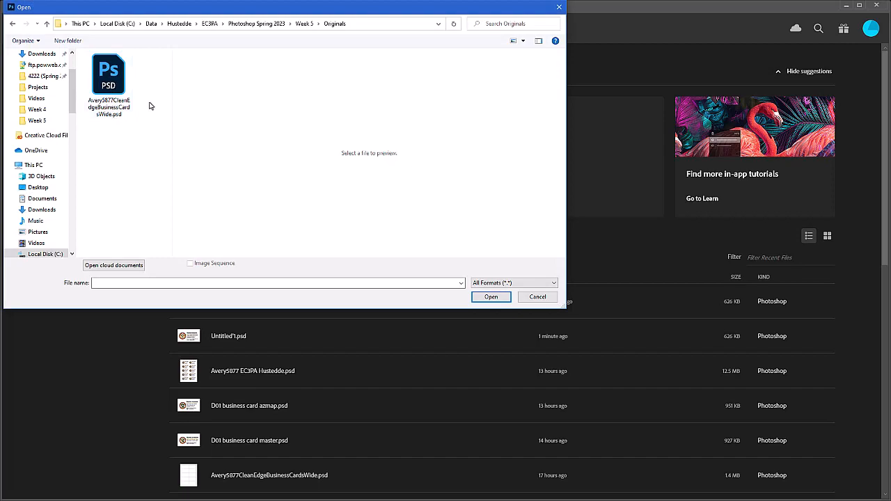
{"action": "left_click", "coordinate": [491, 297]}
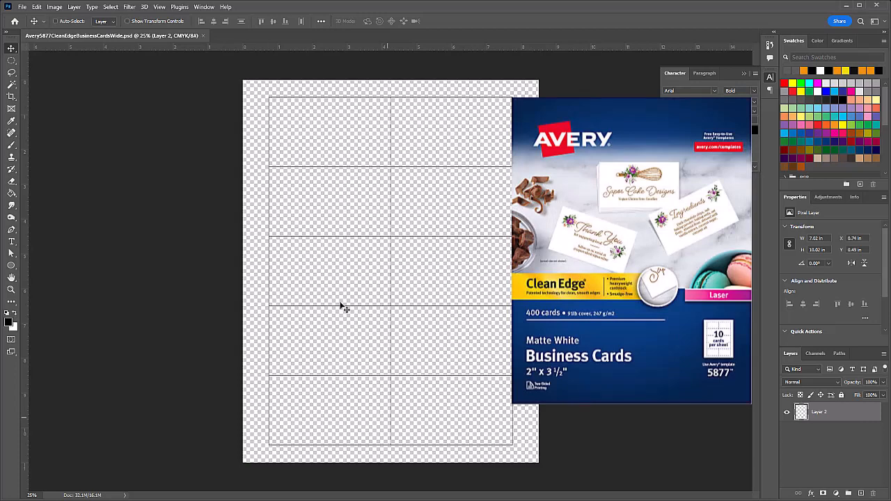
{"action": "left_click", "coordinate": [22, 7]}
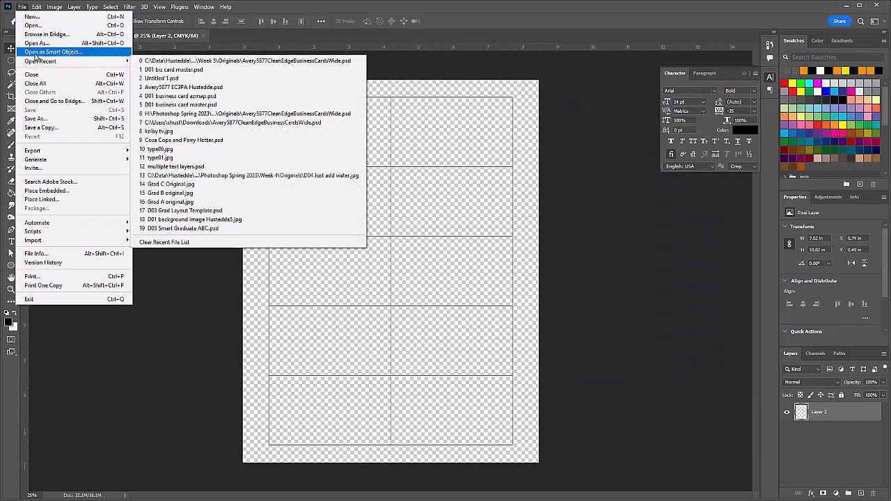
Step: Open D01 biz card master.jpg from the Week 5 Projects folder as a smart object
{"action": "left_click", "coordinate": [50, 51]}
{"action": "left_click", "coordinate": [47, 23]}
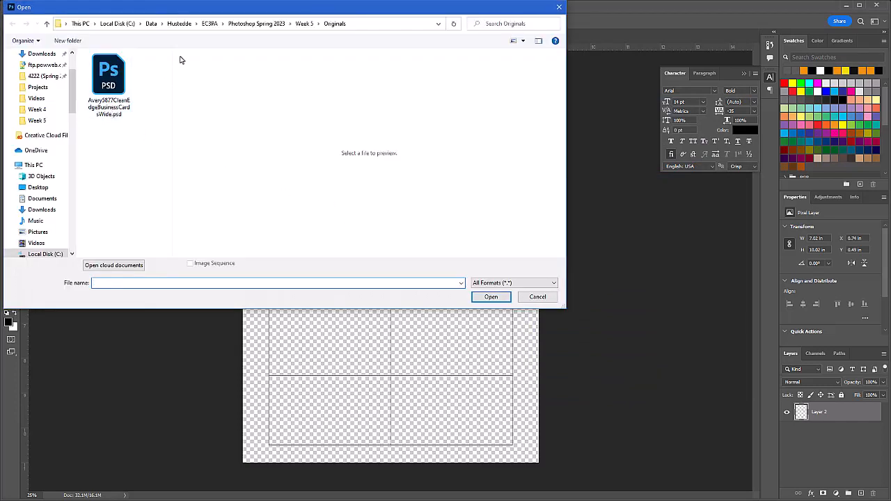
{"action": "double_click", "coordinate": [109, 135]}
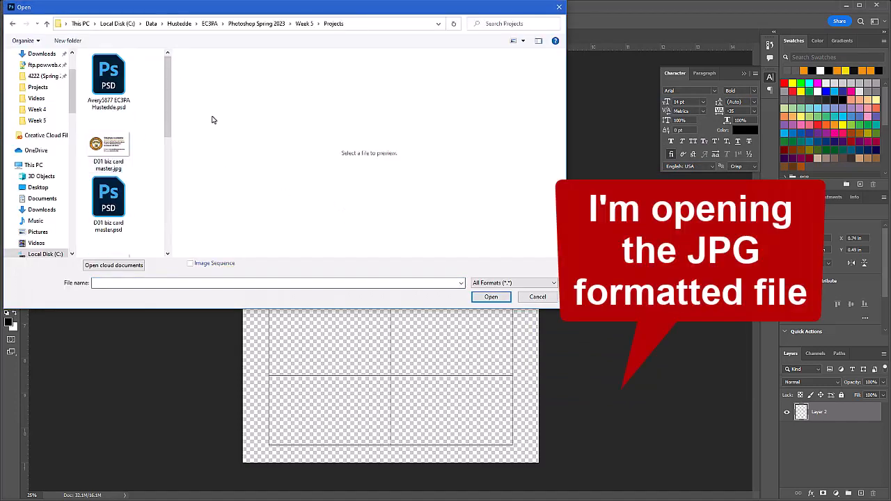
{"action": "left_click", "coordinate": [119, 147]}
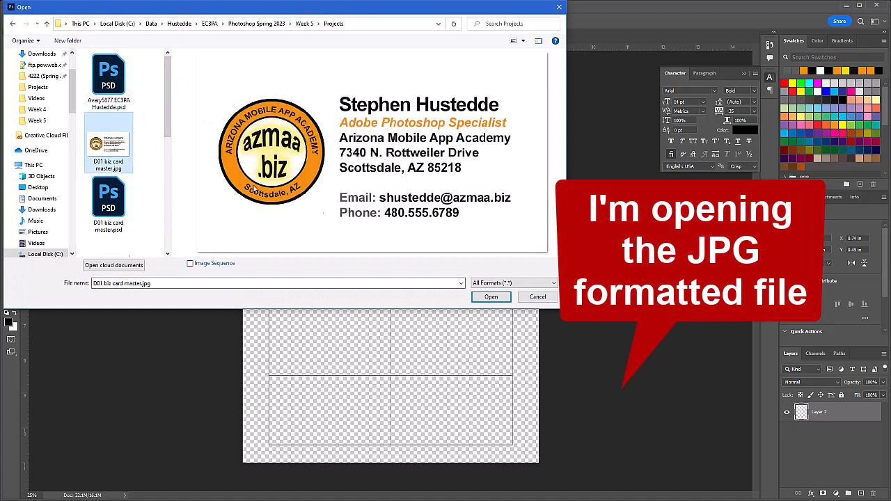
{"action": "left_click", "coordinate": [491, 297]}
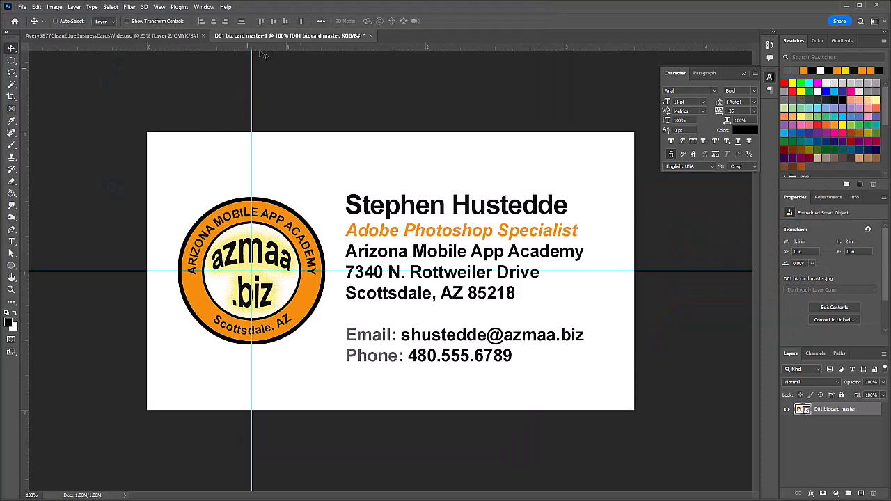
Step: Drag the business card layer into the Avery sheet, then close the JPG without saving
{"action": "left_click_drag", "start_coordinate": [279, 38], "coordinate": [129, 263]}
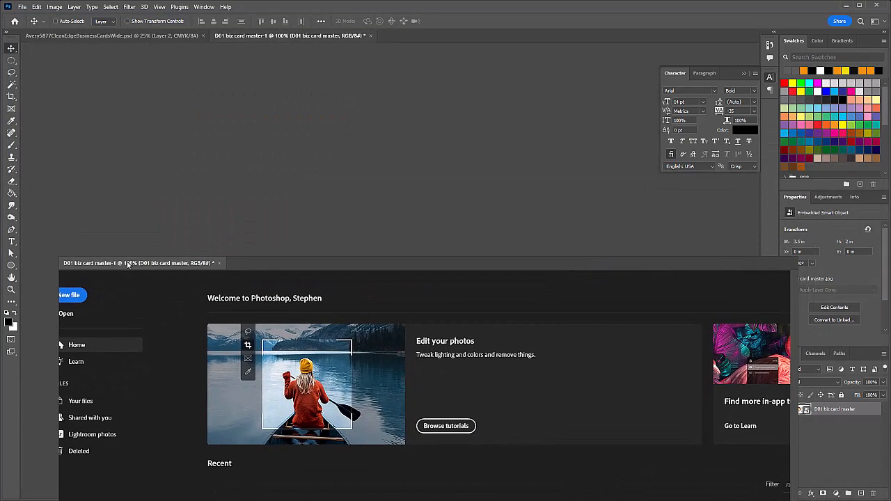
{"action": "left_click_drag", "start_coordinate": [131, 231], "coordinate": [130, 224]}
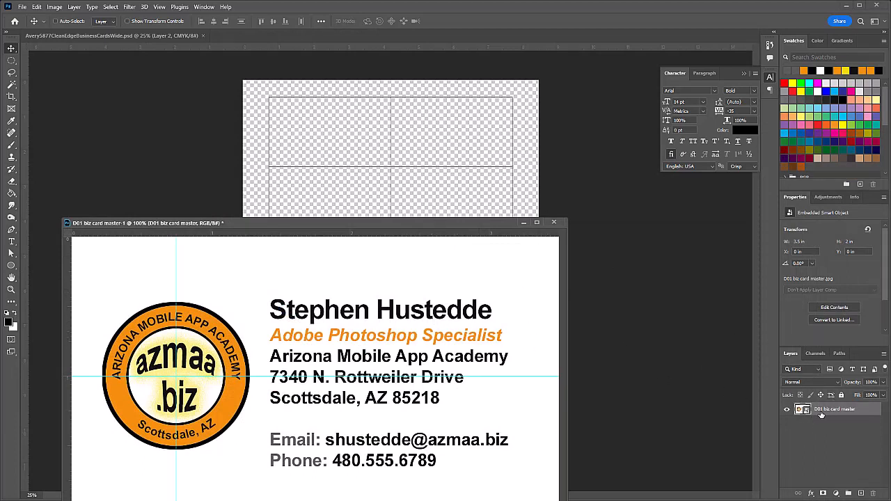
{"action": "left_click_drag", "start_coordinate": [801, 409], "coordinate": [372, 192]}
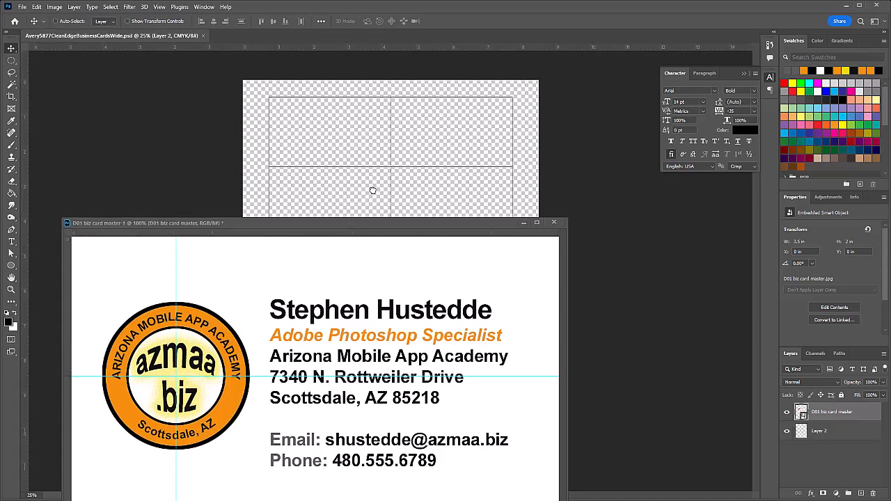
{"action": "left_click", "coordinate": [554, 224]}
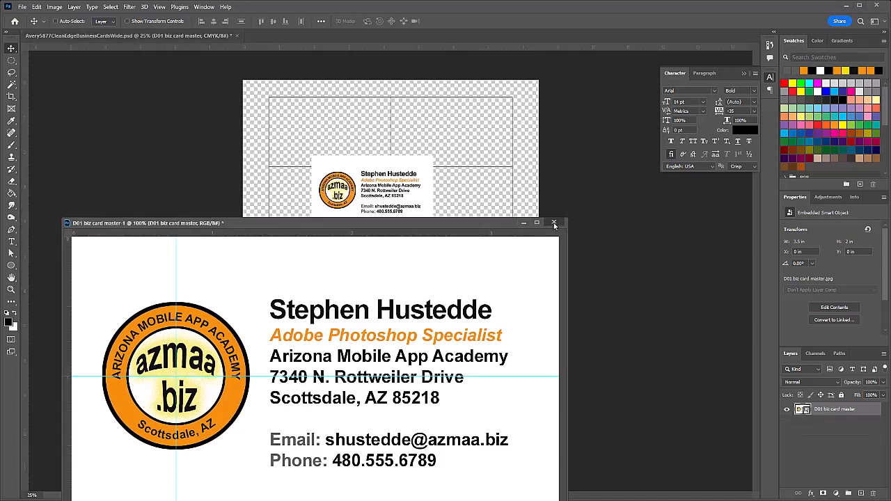
{"action": "left_click", "coordinate": [554, 224]}
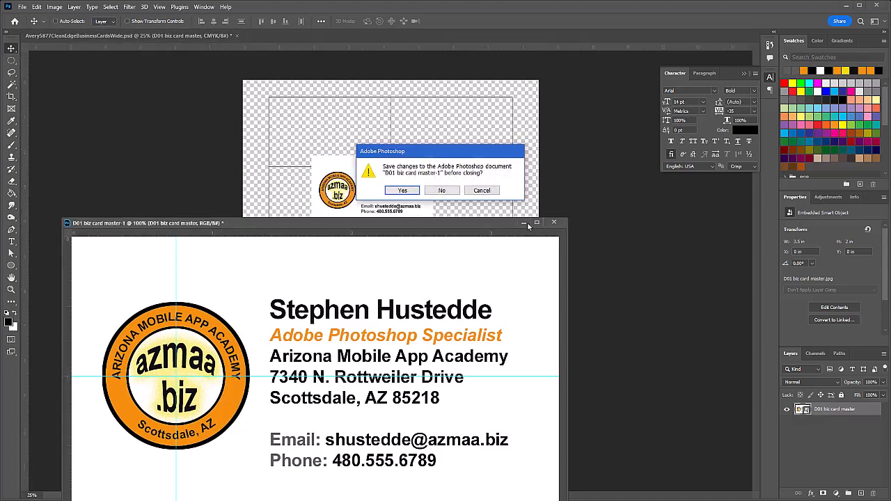
{"action": "left_click", "coordinate": [441, 190]}
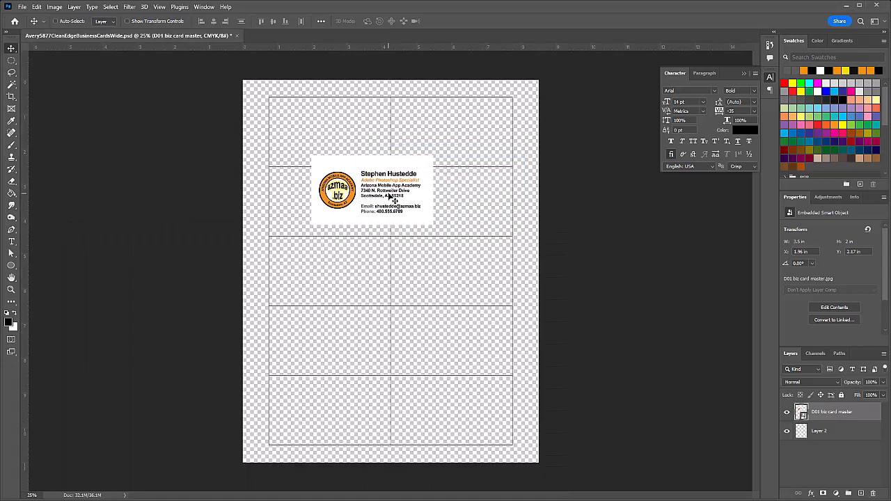
Step: Move the card into the top-left slot at X 0.75 in, Y 0.5 in, zoomed to 50%
{"action": "left_click_drag", "start_coordinate": [390, 197], "coordinate": [346, 139]}
{"action": "key", "text": "z"}
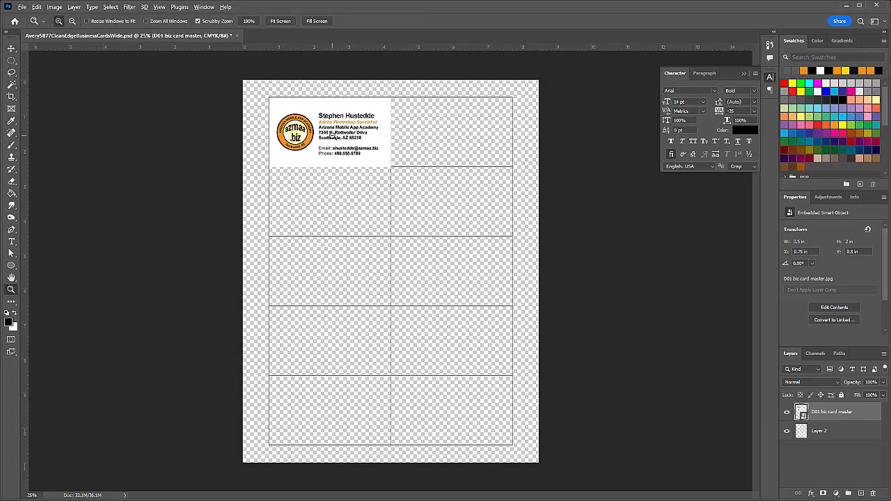
{"action": "left_click", "coordinate": [332, 136]}
{"action": "left_click", "coordinate": [331, 135]}
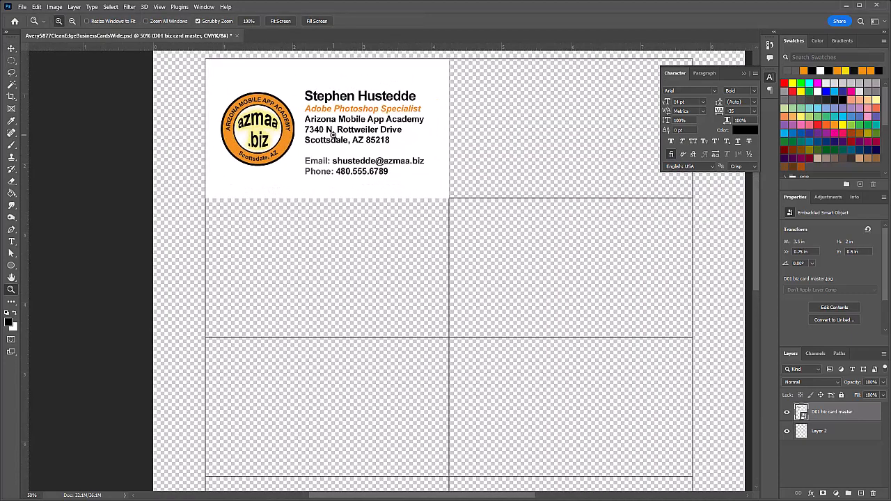
{"action": "key", "text": "v"}
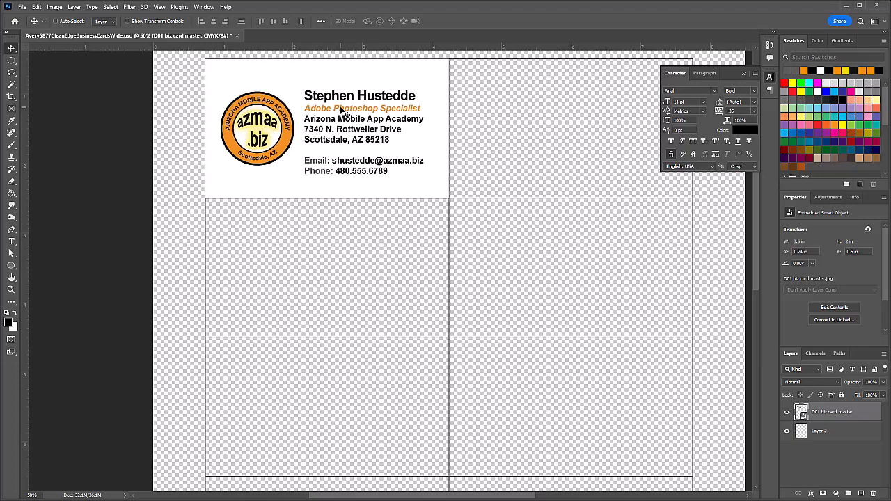
{"action": "left_click", "coordinate": [353, 111]}
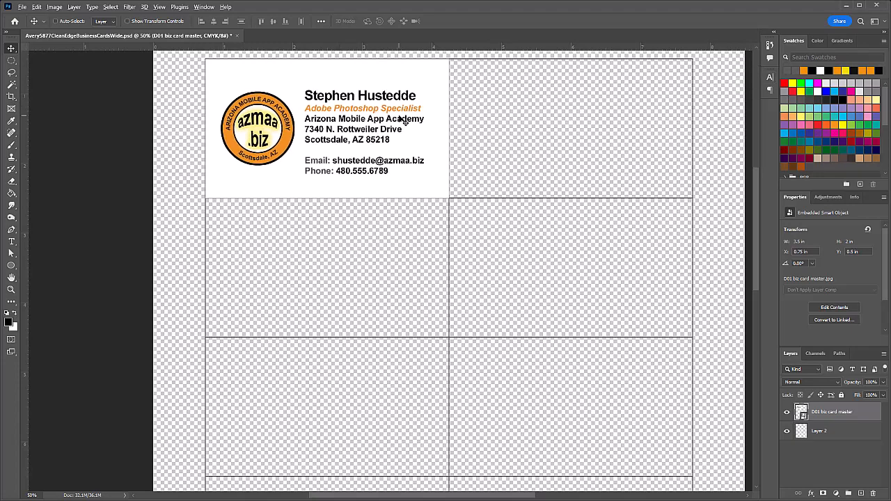
Step: Alt-drag a copy of the card into the top-right slot and name it card 2
{"action": "left_click_drag", "start_coordinate": [348, 123], "coordinate": [588, 146]}
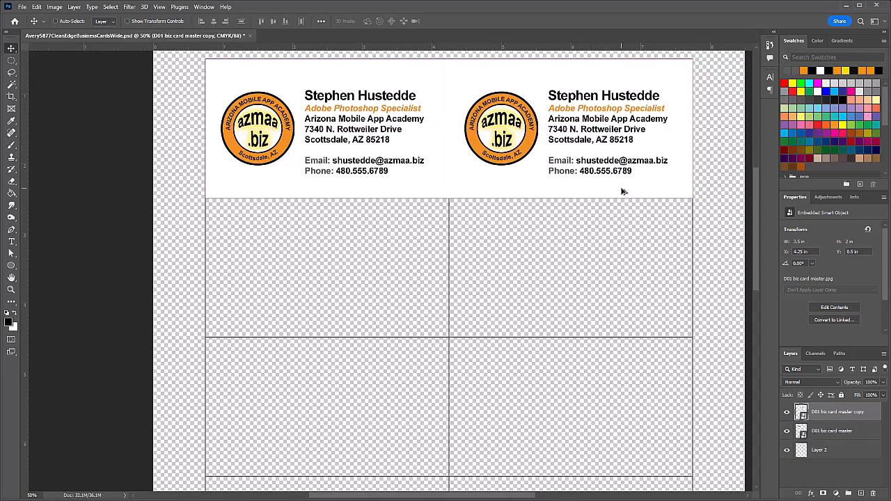
{"action": "left_click", "coordinate": [834, 433]}
{"action": "double_click", "coordinate": [834, 432]}
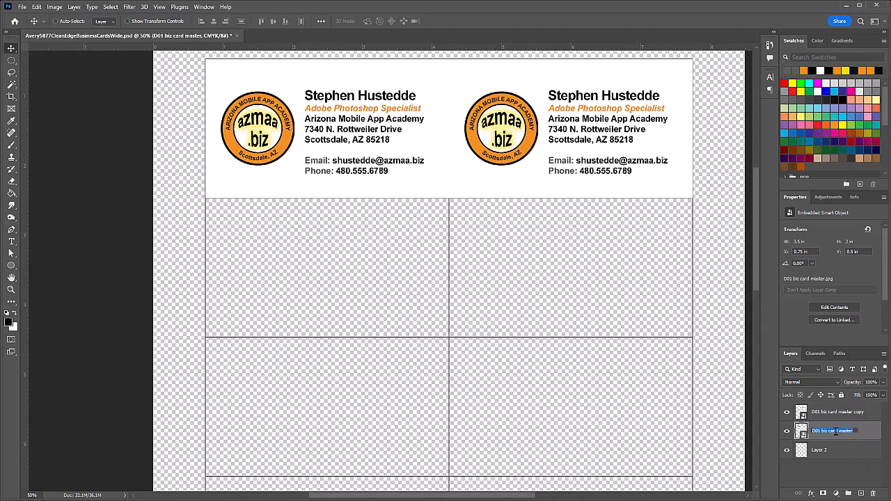
{"action": "left_click", "coordinate": [837, 413]}
{"action": "double_click", "coordinate": [837, 412]}
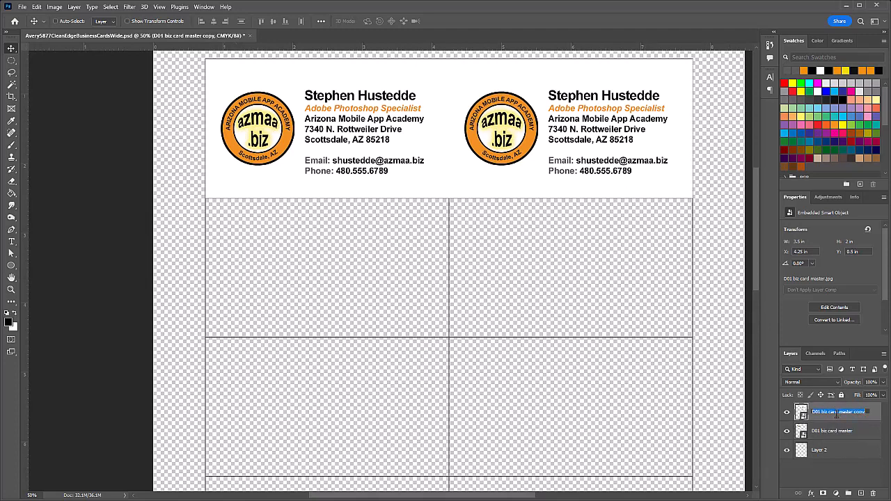
{"action": "type", "text": "card 2"}
{"action": "key", "text": "Return"}
Step: Duplicate both cards into the second row and name the copies card 3 and card 4
{"action": "left_click", "coordinate": [830, 432], "text": "shift"}
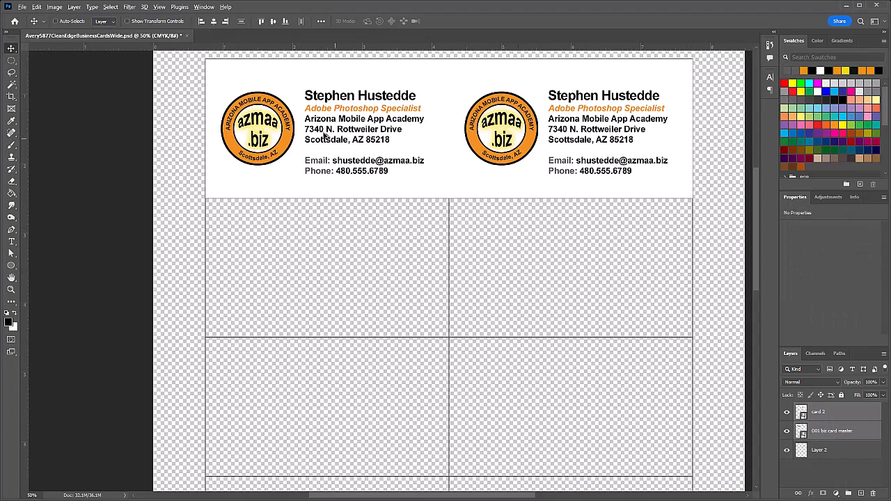
{"action": "left_click_drag", "start_coordinate": [354, 124], "coordinate": [348, 257]}
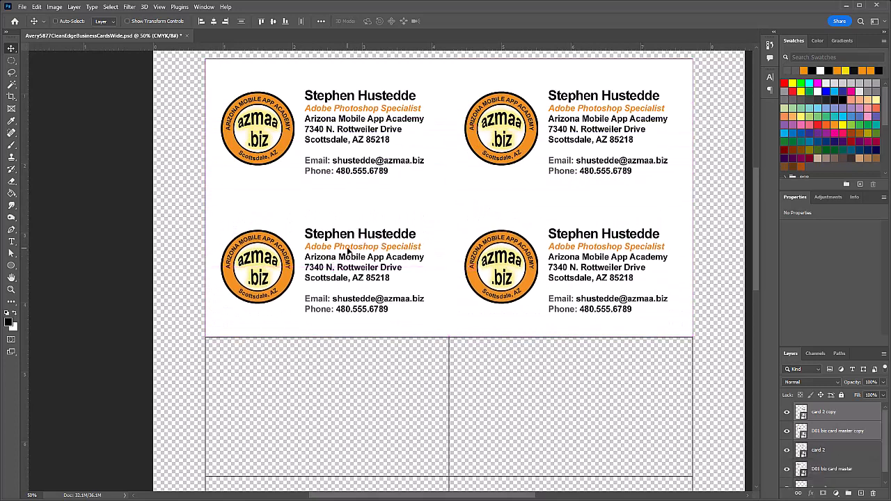
{"action": "key", "text": "Down"}
{"action": "key", "text": "Down"}
{"action": "key", "text": "Down"}
{"action": "key", "text": "Down"}
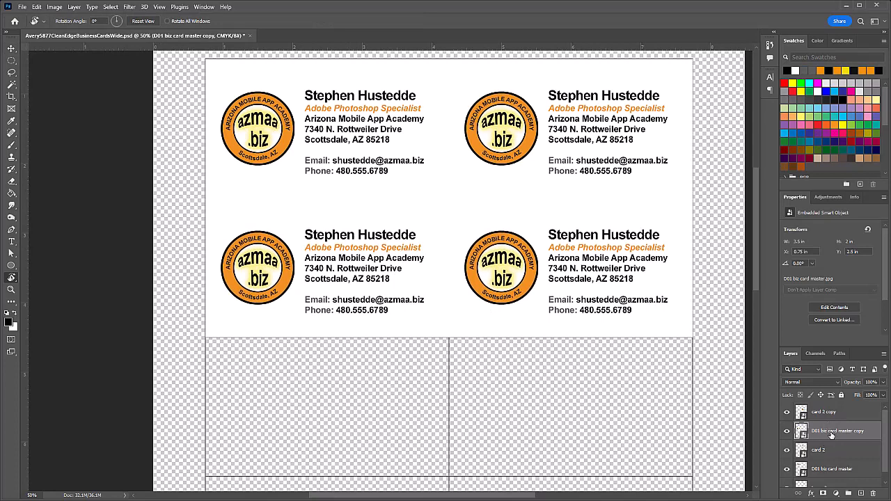
{"action": "double_click", "coordinate": [831, 432]}
{"action": "type", "text": "card 3"}
{"action": "double_click", "coordinate": [833, 412]}
{"action": "type", "text": "card 4"}
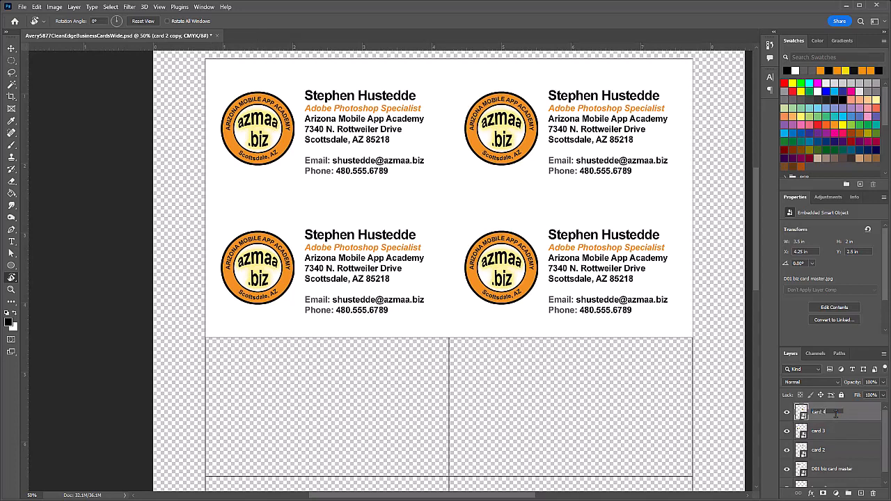
{"action": "key", "text": "Return"}
{"action": "left_click", "coordinate": [786, 413]}
{"action": "left_click", "coordinate": [786, 412]}
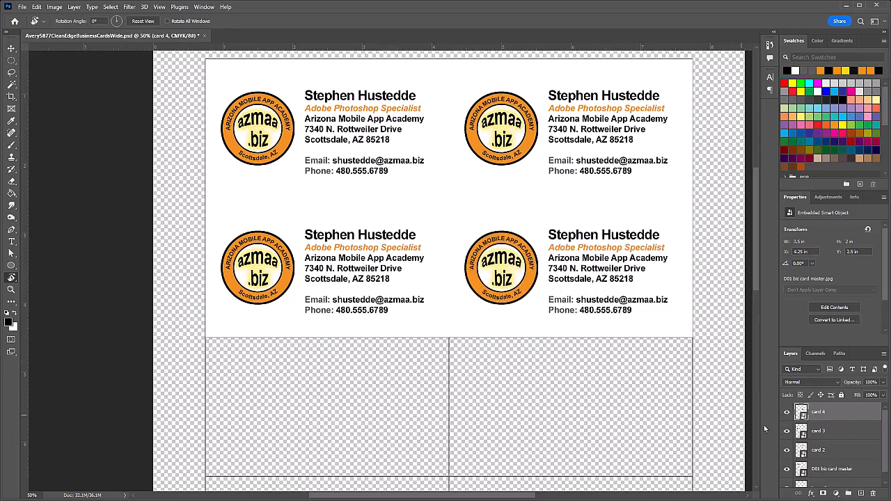
{"action": "left_click", "coordinate": [827, 472], "text": "shift"}
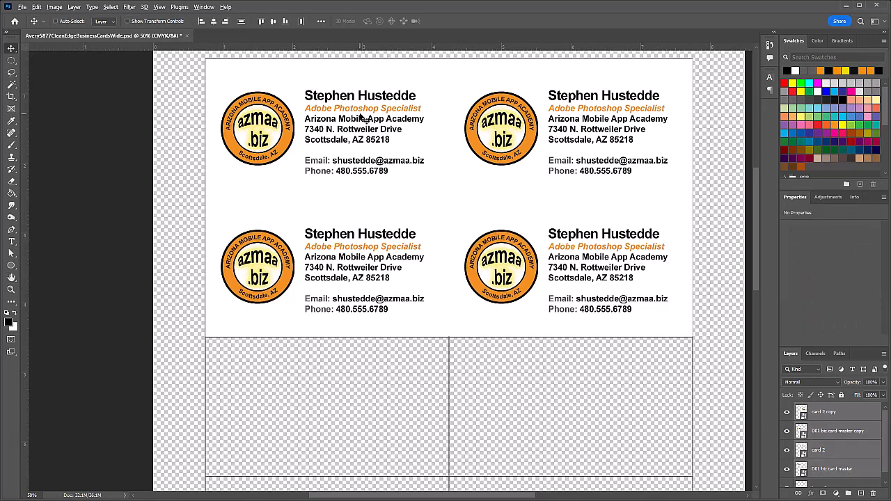
Step: Alt-drag the four cards into rows three and four, renaming copies card 5 through card 8
{"action": "left_click_drag", "start_coordinate": [361, 120], "coordinate": [323, 395]}
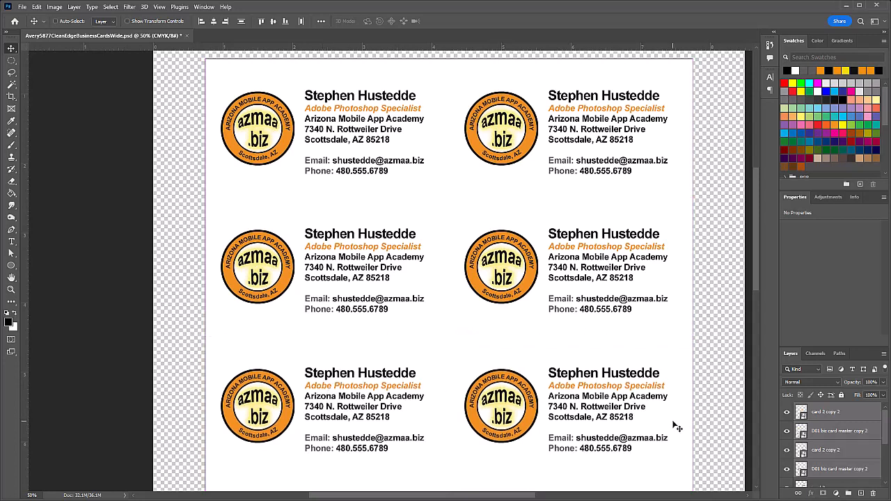
{"action": "scroll", "coordinate": [751, 410], "scroll_direction": "down", "scroll_amount": 5}
{"action": "double_click", "coordinate": [821, 469]}
{"action": "type", "text": "car"}
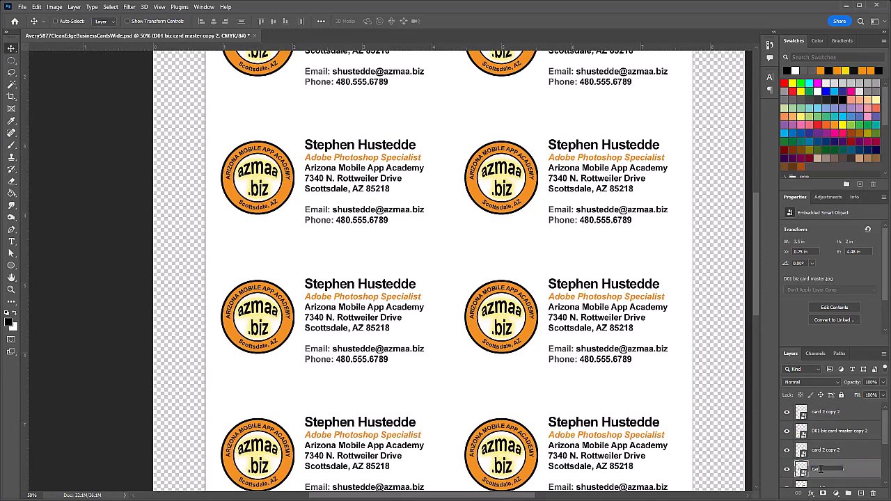
{"action": "type", "text": "d 5"}
{"action": "double_click", "coordinate": [835, 449]}
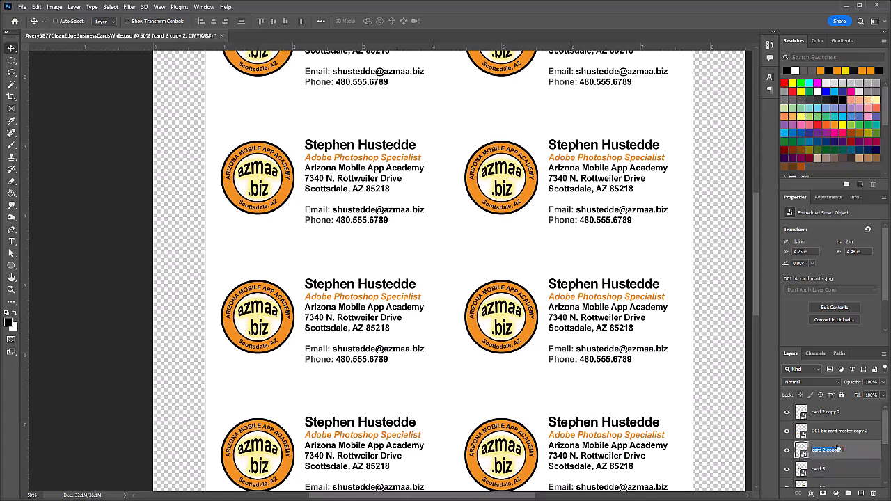
{"action": "type", "text": "card 6"}
{"action": "double_click", "coordinate": [824, 430]}
{"action": "type", "text": "card"}
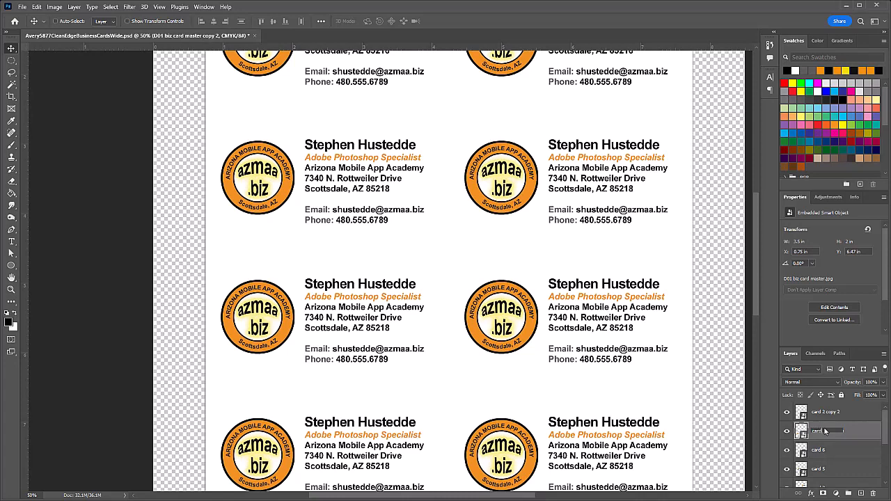
{"action": "type", "text": " 7"}
{"action": "double_click", "coordinate": [832, 411]}
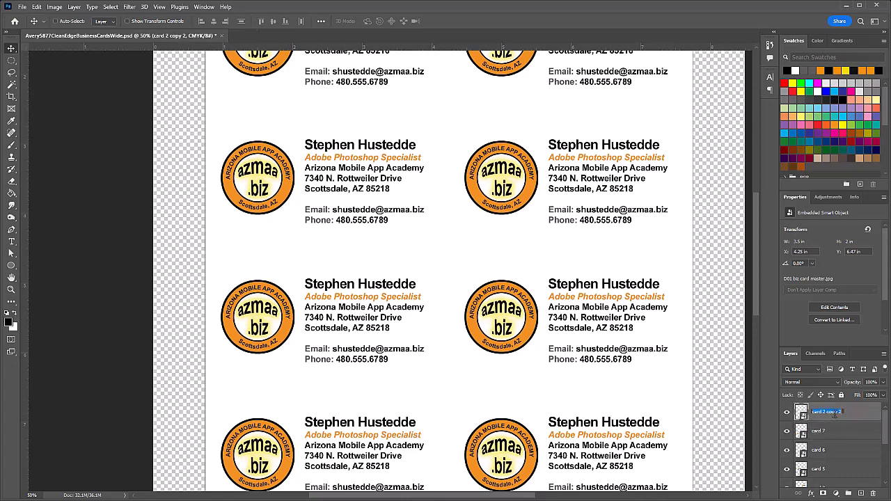
{"action": "type", "text": "card 8"}
{"action": "left_click_drag", "start_coordinate": [755, 219], "coordinate": [750, 312]}
{"action": "scroll", "coordinate": [332, 216], "scroll_direction": "up", "scroll_amount": 1}
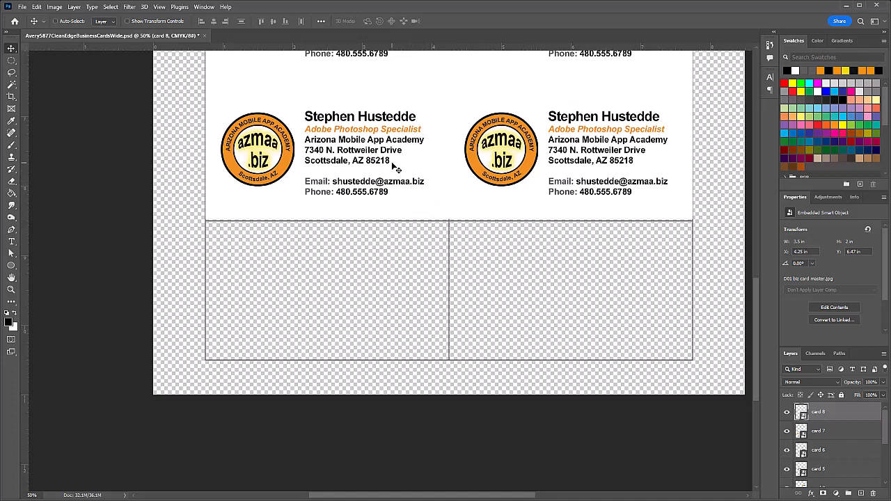
Step: Nudge cards 7 and 8 down two pixels and copy them into the empty bottom row
{"action": "left_click", "coordinate": [820, 432]}
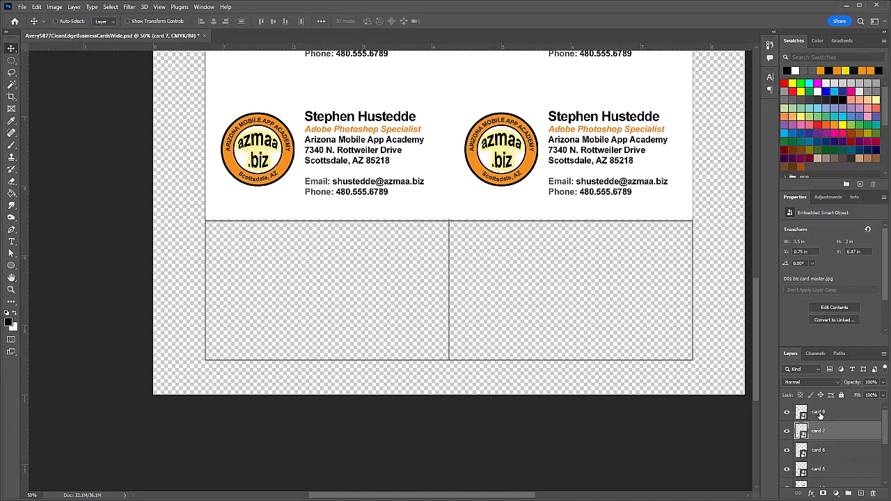
{"action": "left_click", "coordinate": [819, 413], "text": "shift"}
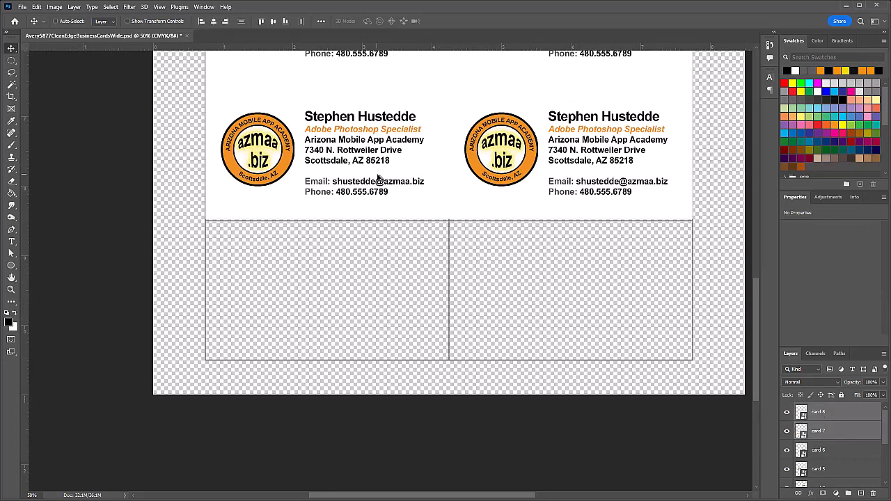
{"action": "key", "text": "Down"}
{"action": "key", "text": "Down"}
{"action": "key", "text": "Down"}
{"action": "key", "text": "Down"}
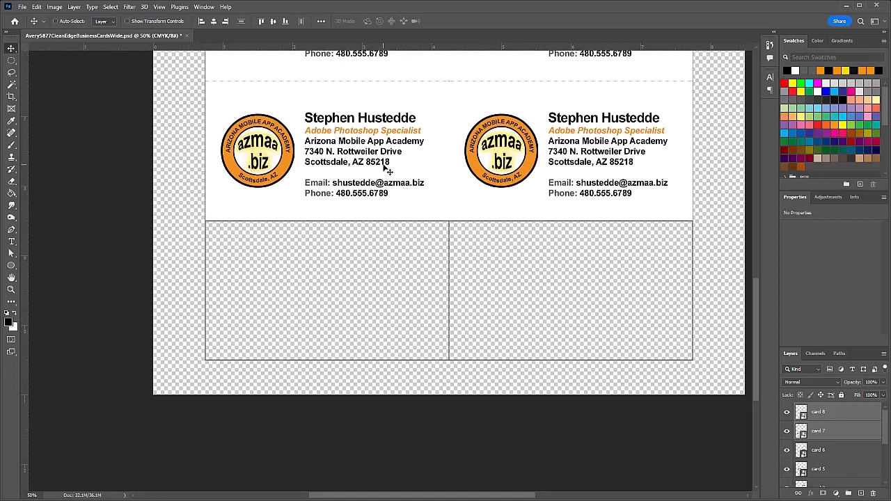
{"action": "key", "text": "Down"}
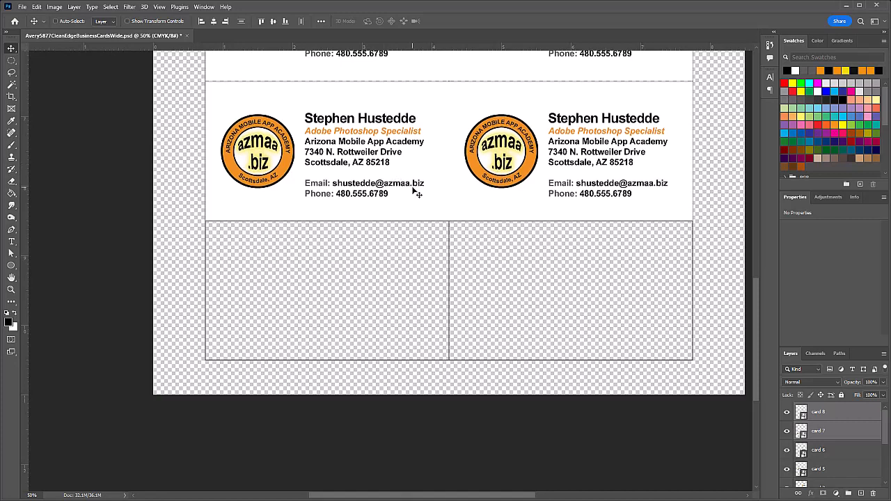
{"action": "left_click_drag", "start_coordinate": [400, 175], "coordinate": [392, 315]}
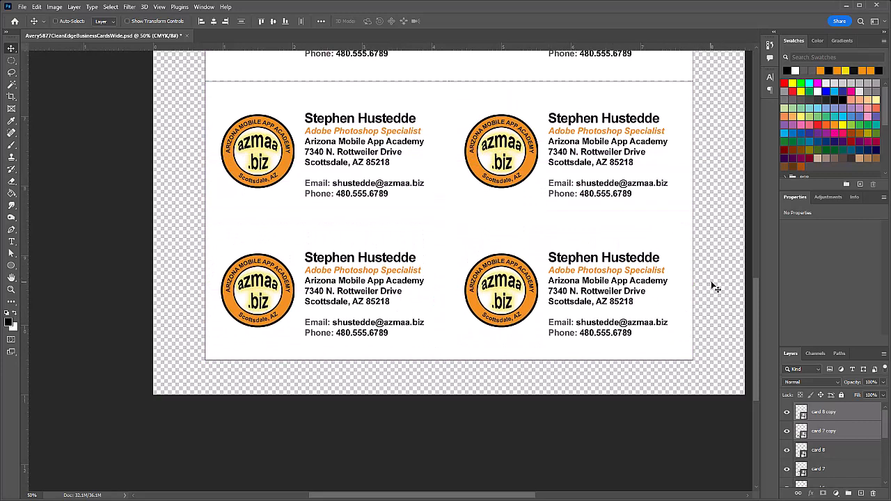
Step: Rename the two bottom-row copies card 9 and card 10
{"action": "scroll", "coordinate": [710, 281], "scroll_direction": "up", "scroll_amount": 3}
{"action": "double_click", "coordinate": [827, 431]}
{"action": "type", "text": "card 9"}
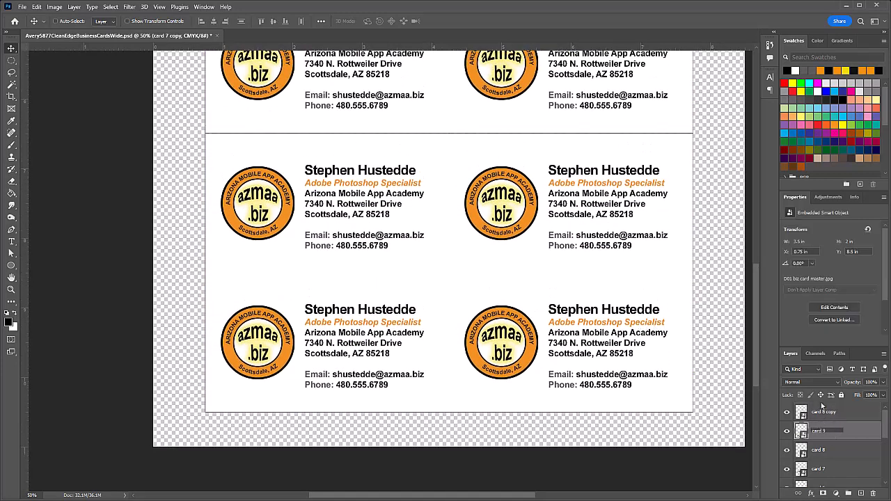
{"action": "double_click", "coordinate": [825, 412]}
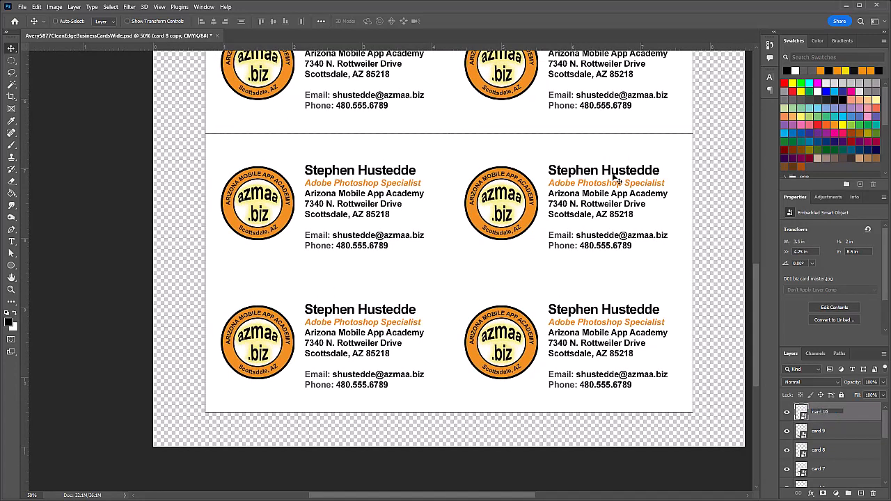
{"action": "left_click", "coordinate": [885, 430]}
{"action": "left_click_drag", "start_coordinate": [885, 431], "coordinate": [886, 444]}
{"action": "left_click", "coordinate": [824, 437]}
{"action": "left_click", "coordinate": [826, 456]}
Step: Select cards 5 and 6 and nudge them down one pixel to align the row
{"action": "left_click", "coordinate": [835, 471], "text": "shift"}
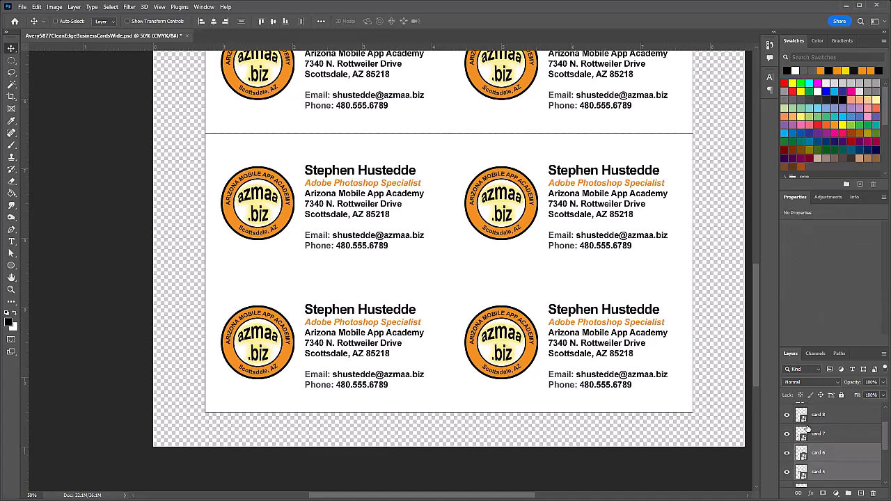
{"action": "scroll", "coordinate": [703, 268], "scroll_direction": "up", "scroll_amount": 3}
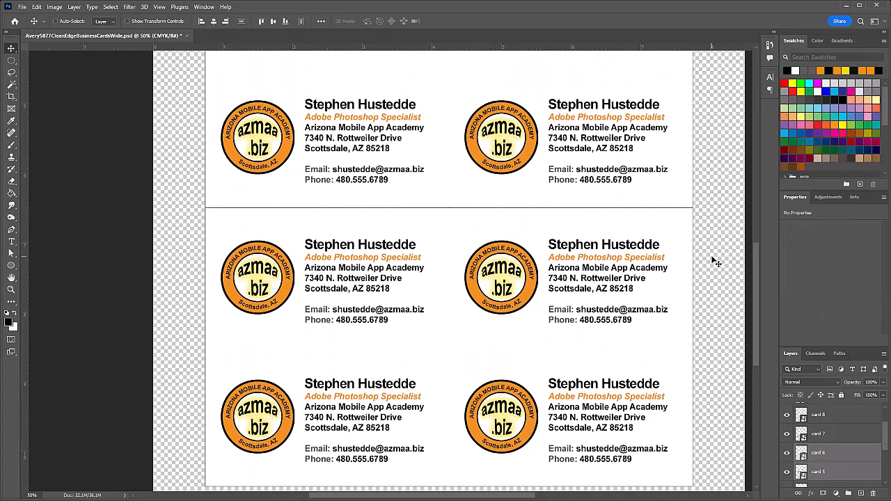
{"action": "key", "text": "Down"}
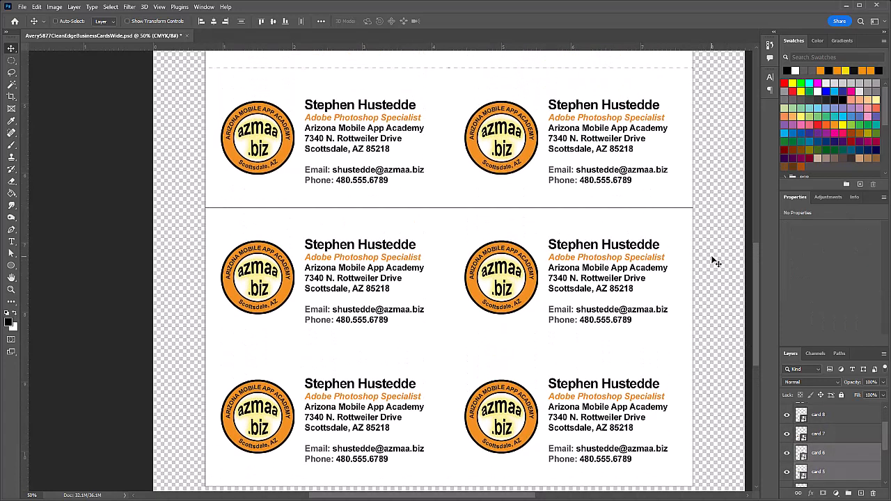
{"action": "key", "text": "Down"}
{"action": "key", "text": "Up"}
{"action": "scroll", "coordinate": [715, 261], "scroll_direction": "up", "scroll_amount": 5}
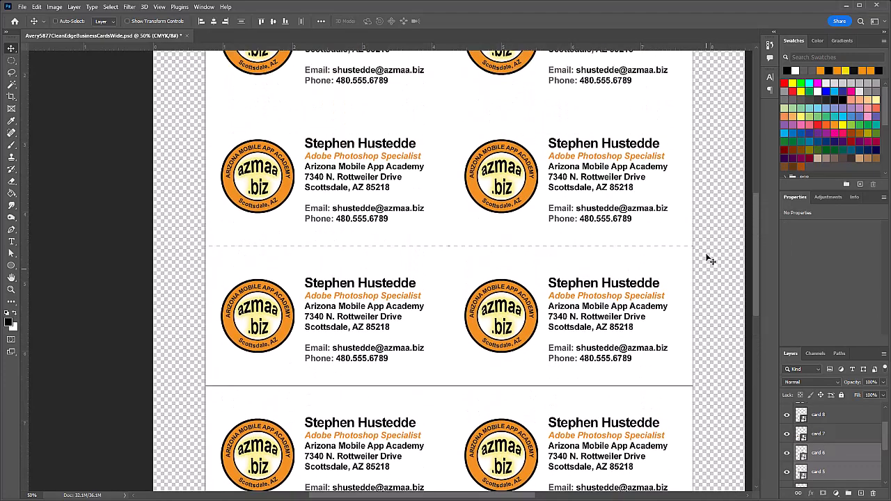
{"action": "scroll", "coordinate": [708, 260], "scroll_direction": "up", "scroll_amount": 1}
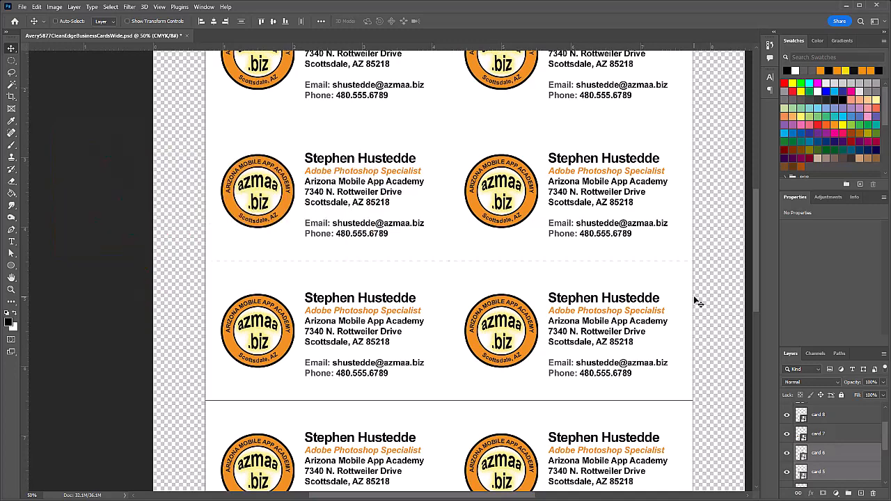
Step: Zoom out to 33.3% and hide Layer 2 to remove the grey template outlines
{"action": "key", "text": "z"}
{"action": "left_click", "coordinate": [455, 270], "text": "alt"}
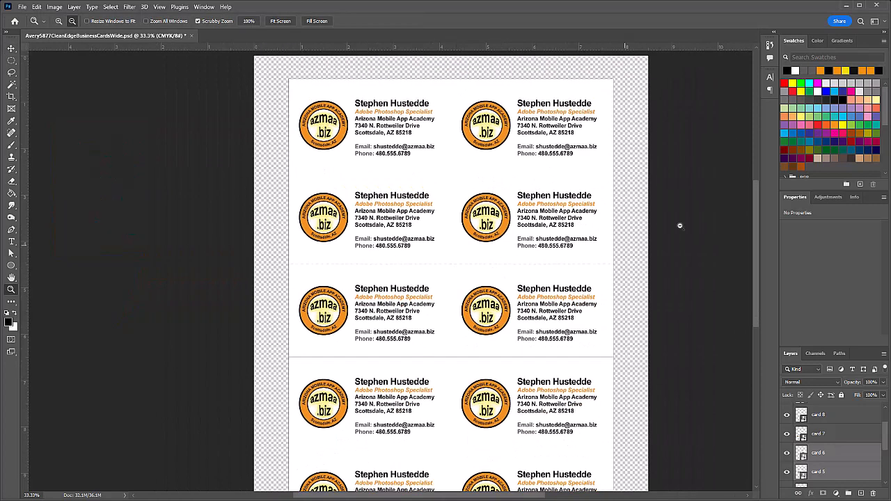
{"action": "left_click_drag", "start_coordinate": [755, 199], "coordinate": [755, 205]}
{"action": "left_click_drag", "start_coordinate": [755, 221], "coordinate": [755, 222]}
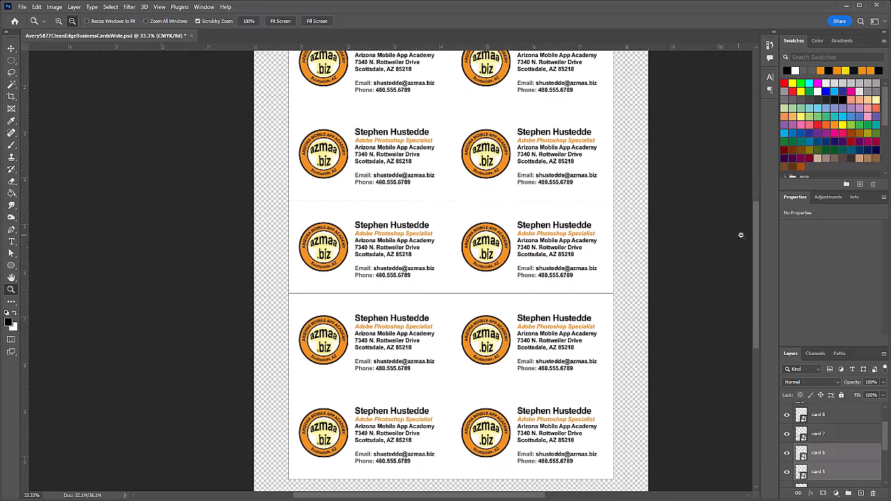
{"action": "left_click_drag", "start_coordinate": [759, 232], "coordinate": [757, 274]}
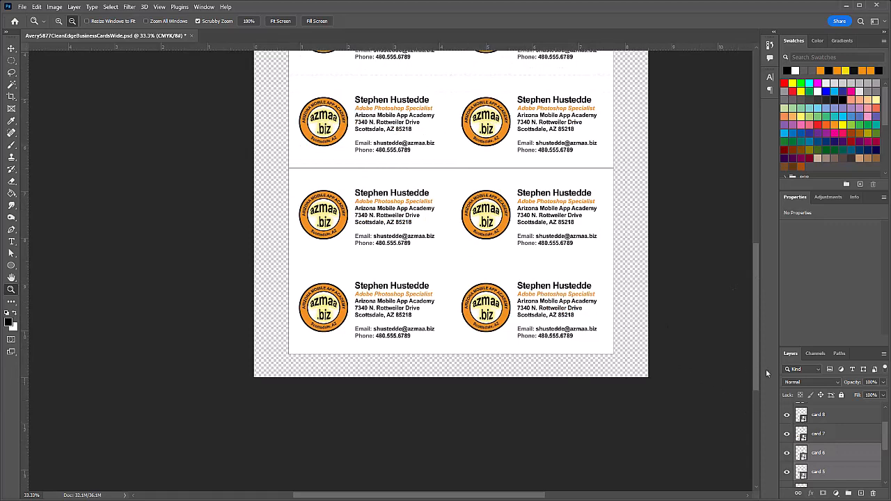
{"action": "left_click_drag", "start_coordinate": [885, 442], "coordinate": [886, 473]}
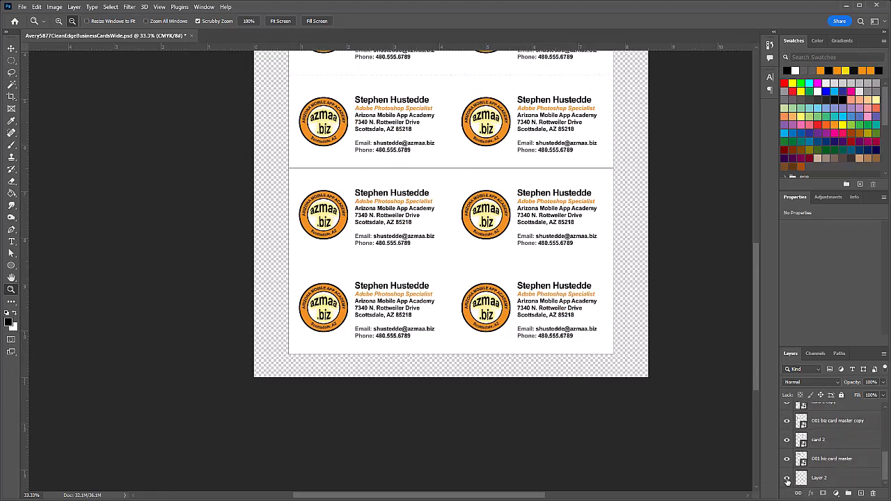
{"action": "left_click", "coordinate": [786, 479]}
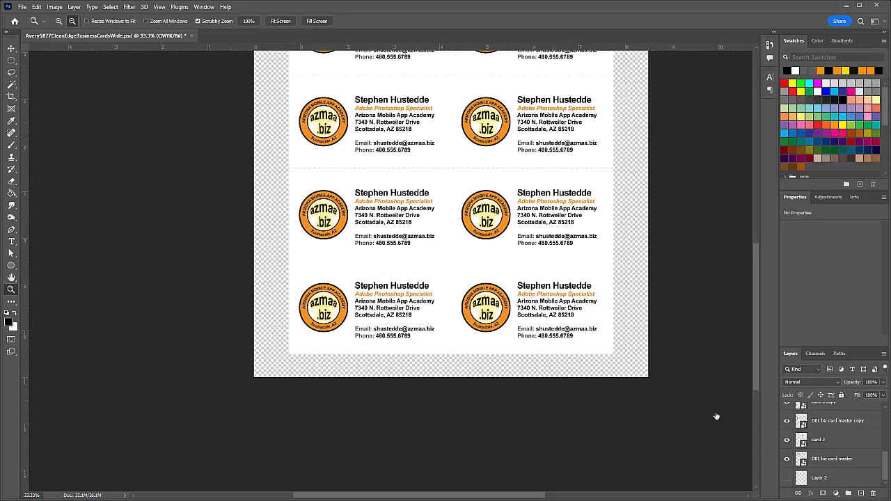
{"action": "scroll", "coordinate": [672, 369], "scroll_direction": "up", "scroll_amount": 4}
{"action": "scroll", "coordinate": [672, 371], "scroll_direction": "up", "scroll_amount": 5}
{"action": "scroll", "coordinate": [672, 370], "scroll_direction": "down", "scroll_amount": 1}
Step: Save As D01 biz card layout master.psd in the Week 5 Projects folder
{"action": "left_click", "coordinate": [23, 7]}
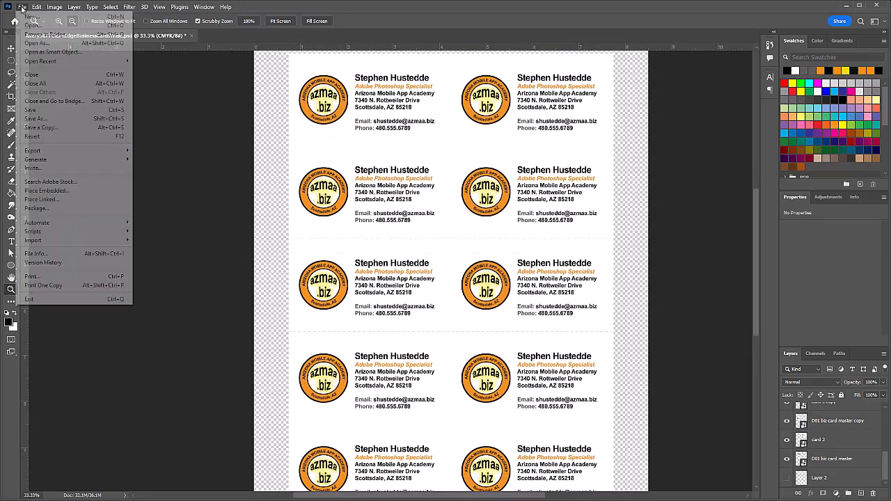
{"action": "left_click", "coordinate": [129, 121]}
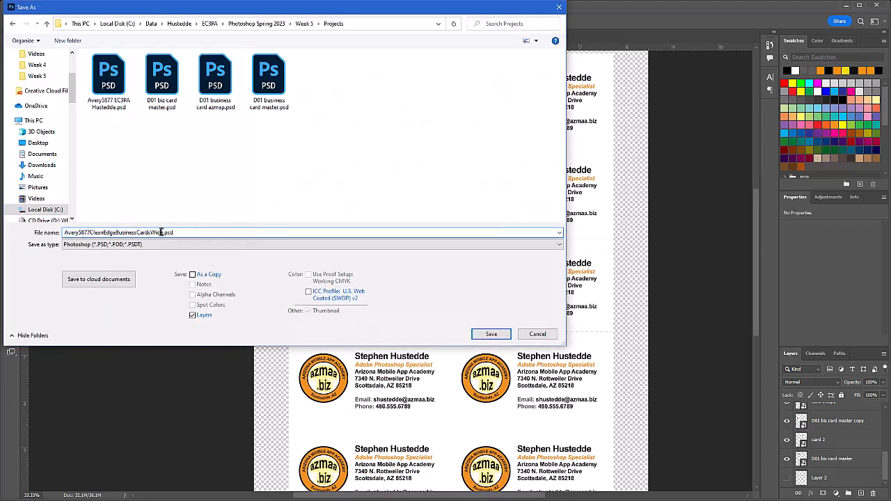
{"action": "left_click_drag", "start_coordinate": [162, 232], "coordinate": [57, 230]}
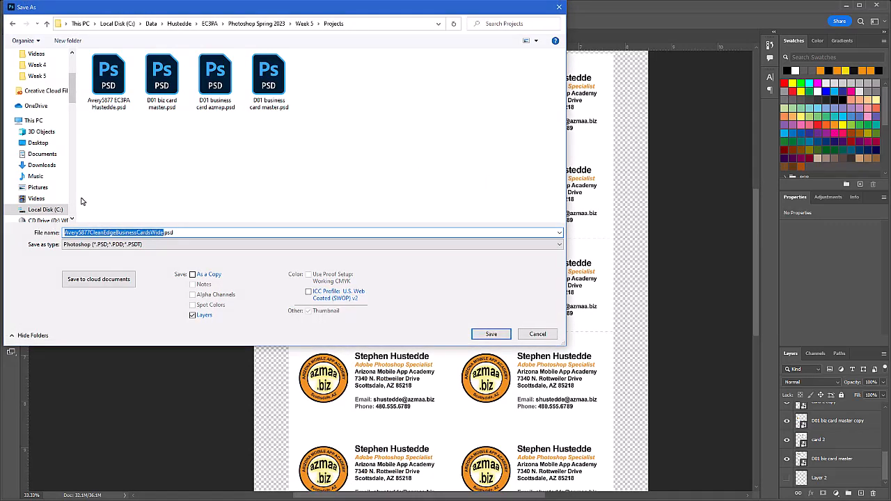
{"action": "type", "text": "D01"}
{"action": "type", "text": " bi"}
{"action": "type", "text": "z card"}
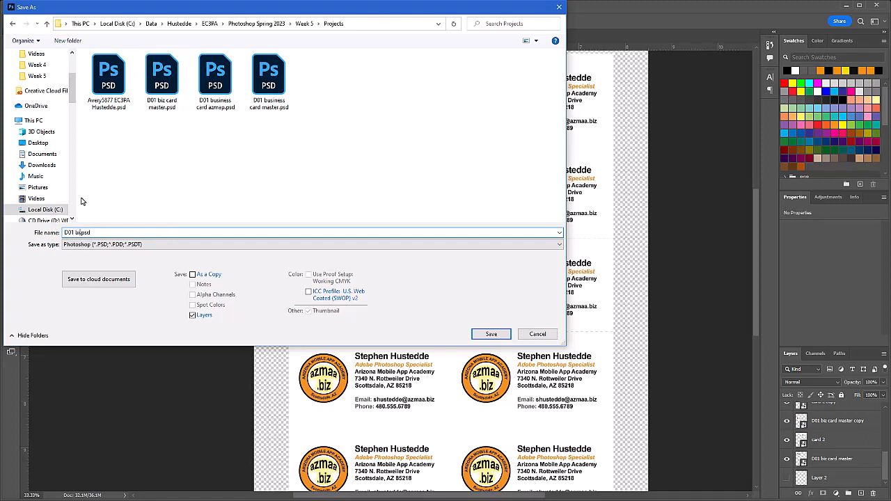
{"action": "type", "text": " layout master"}
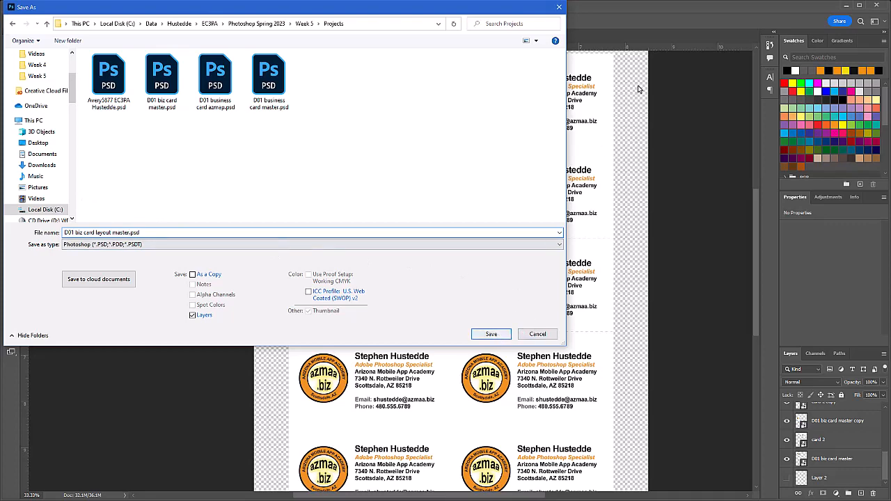
{"action": "key", "text": "Return"}
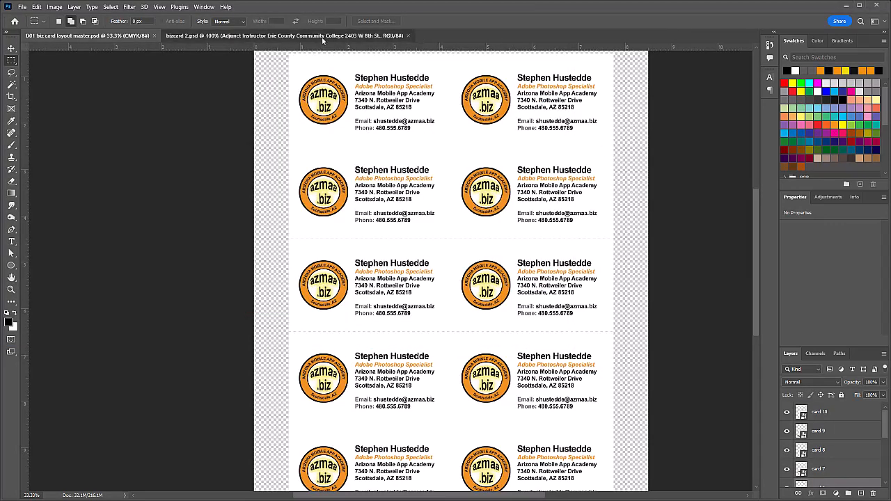
Step: Replace the card 7 smart object's contents with bizcard 2.jpg
{"action": "left_click", "coordinate": [345, 36]}
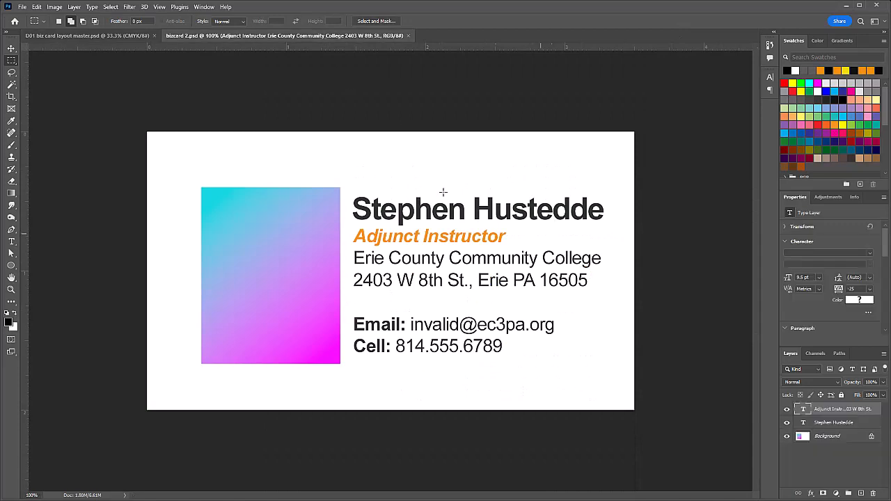
{"action": "left_click", "coordinate": [112, 37]}
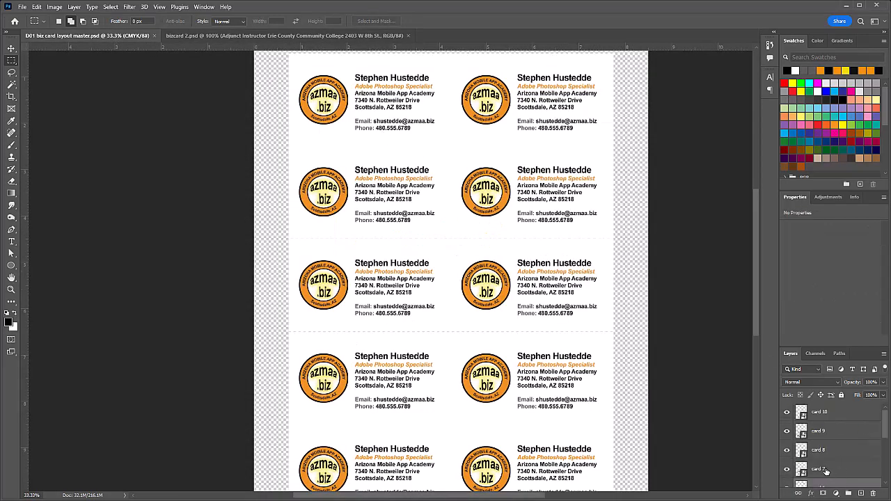
{"action": "right_click", "coordinate": [826, 471]}
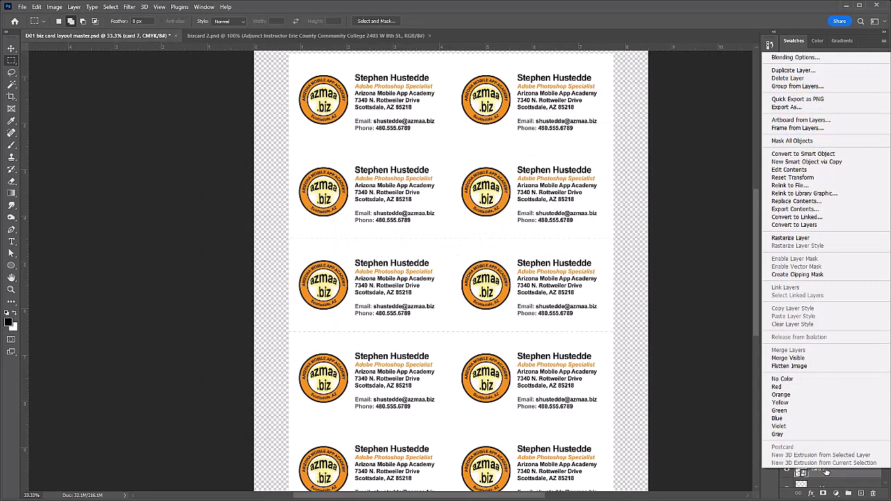
{"action": "left_click", "coordinate": [796, 201]}
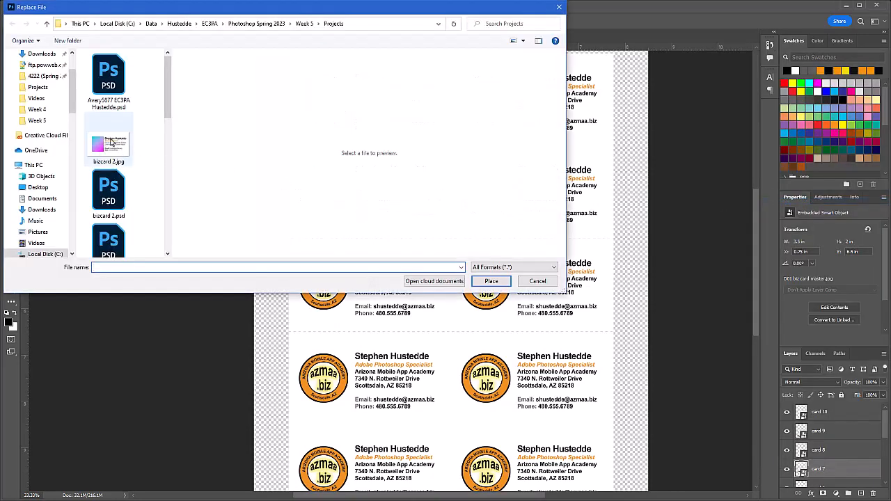
{"action": "left_click", "coordinate": [111, 145]}
{"action": "left_click", "coordinate": [490, 281]}
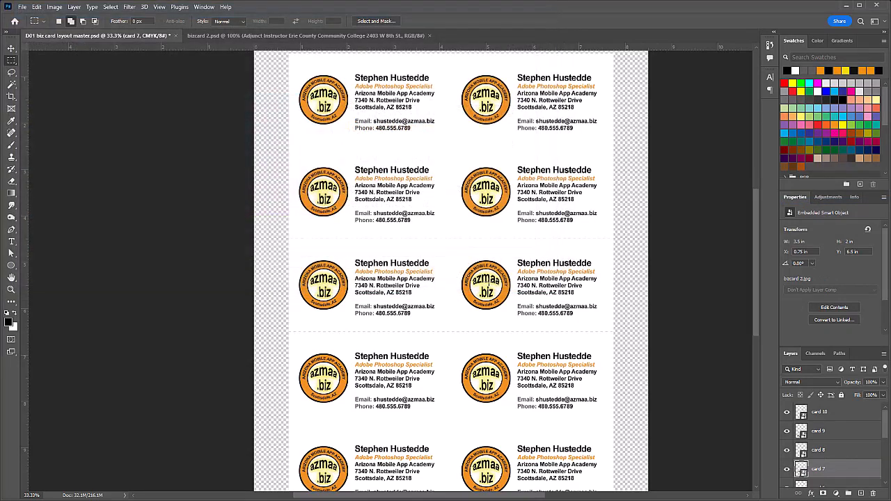